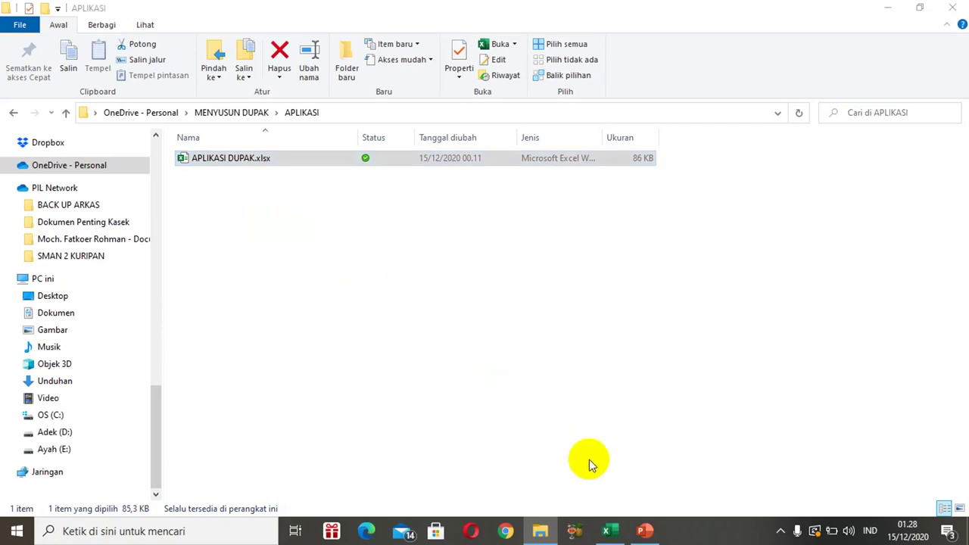
pyautogui.moveTo(610, 534)
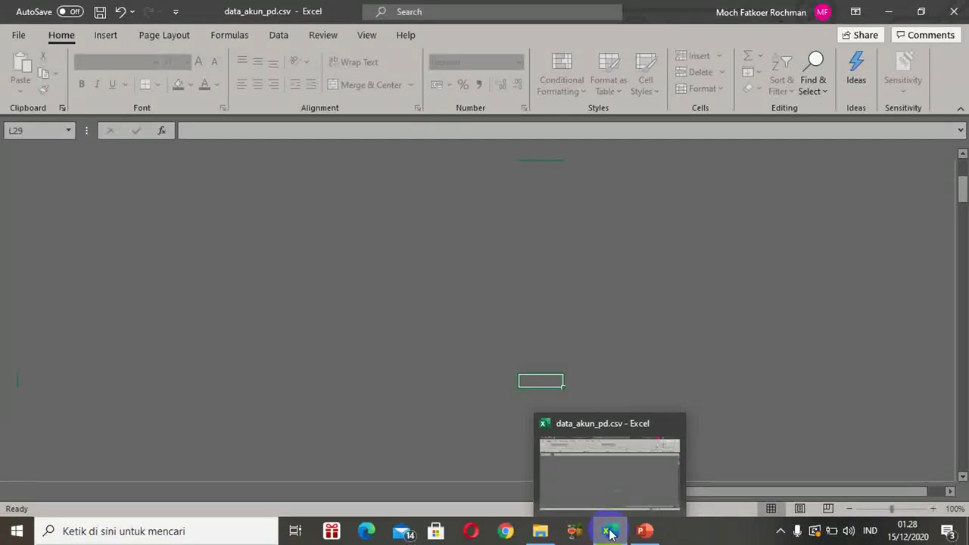
pyautogui.click(533, 393)
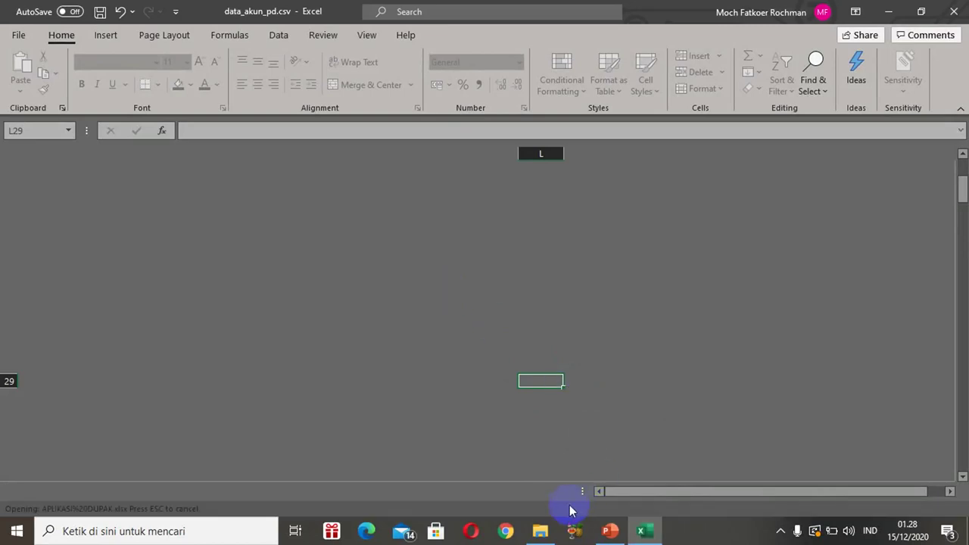
pyautogui.click(540, 531)
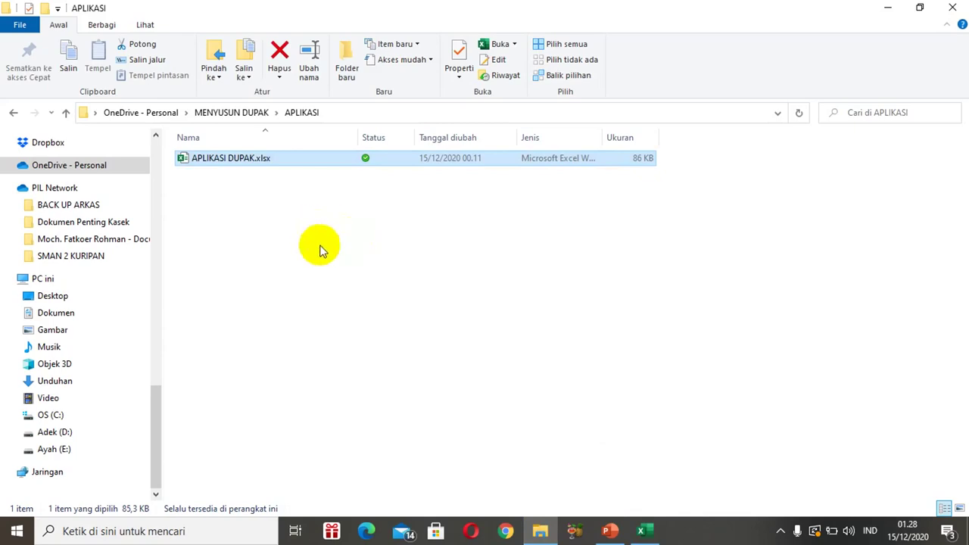
pyautogui.moveTo(645, 534)
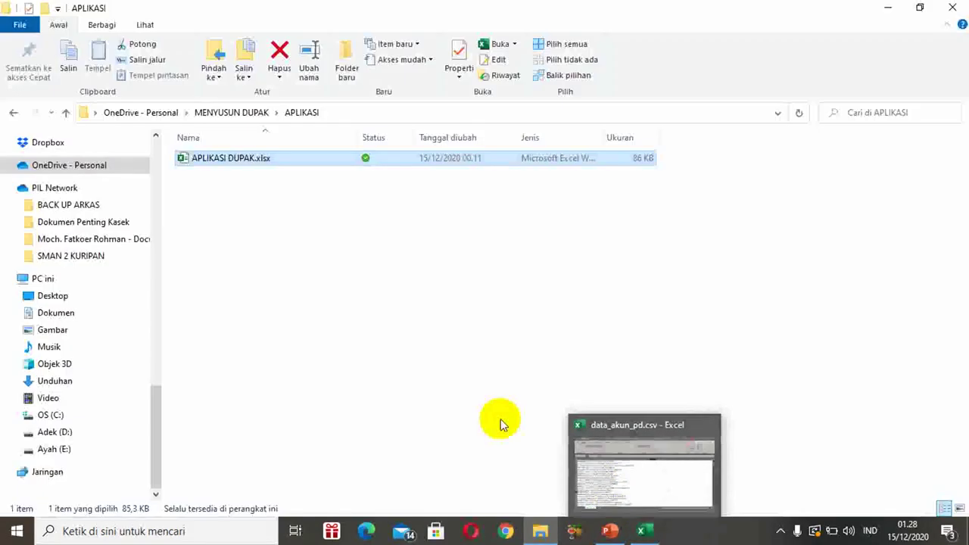
pyautogui.click(241, 160)
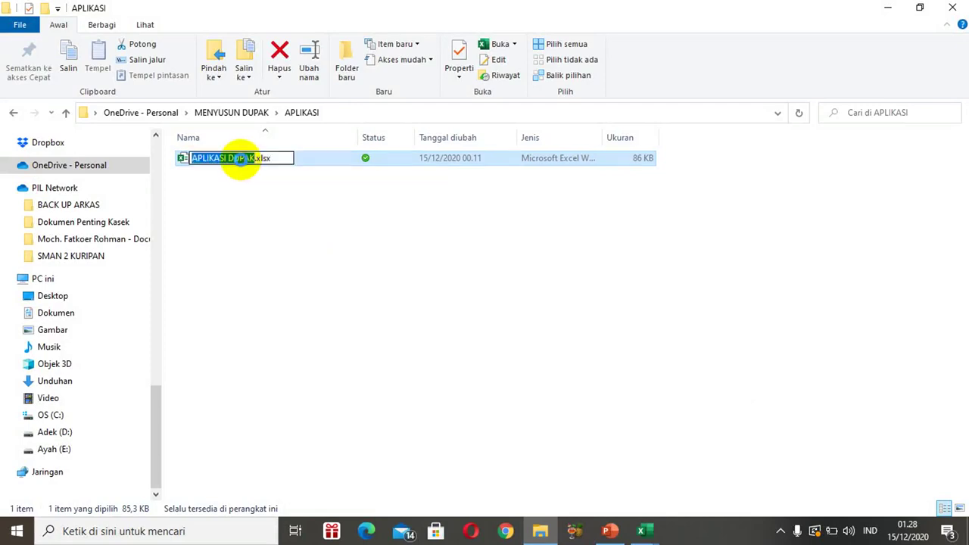
pyautogui.click(256, 188)
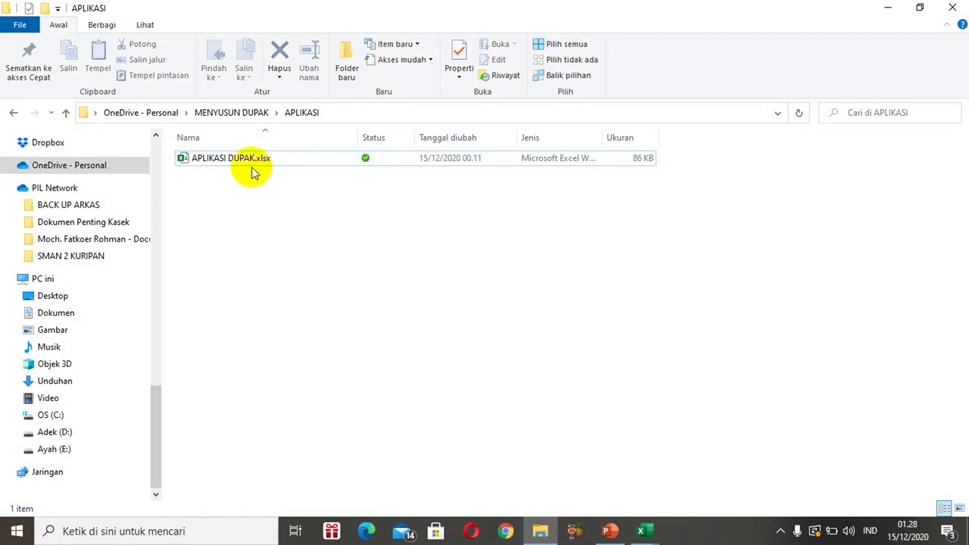
# - Open the workbook APLIKASI DUPAK.xlsx without updating its external links, and dismiss the product reactivation notice
pyautogui.click(253, 171)
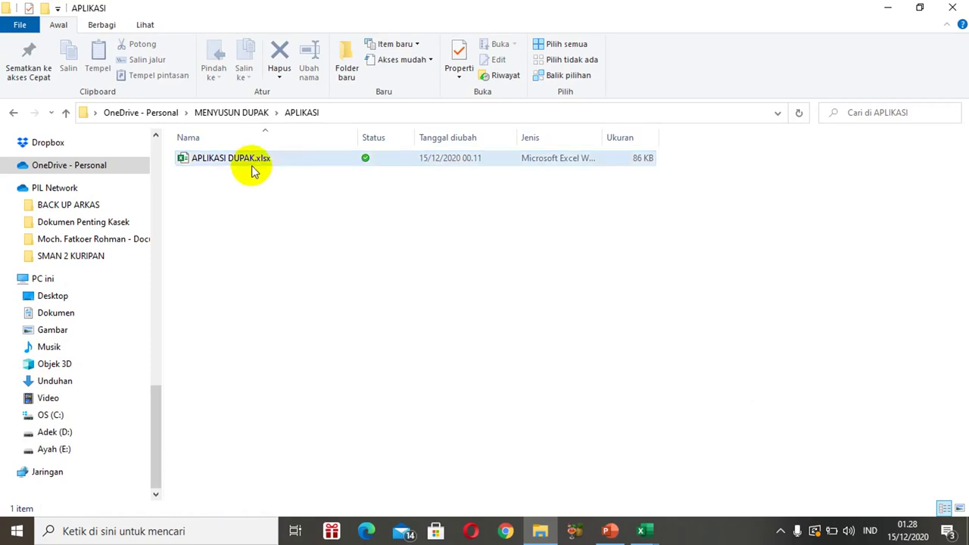
pyautogui.doubleClick(251, 166)
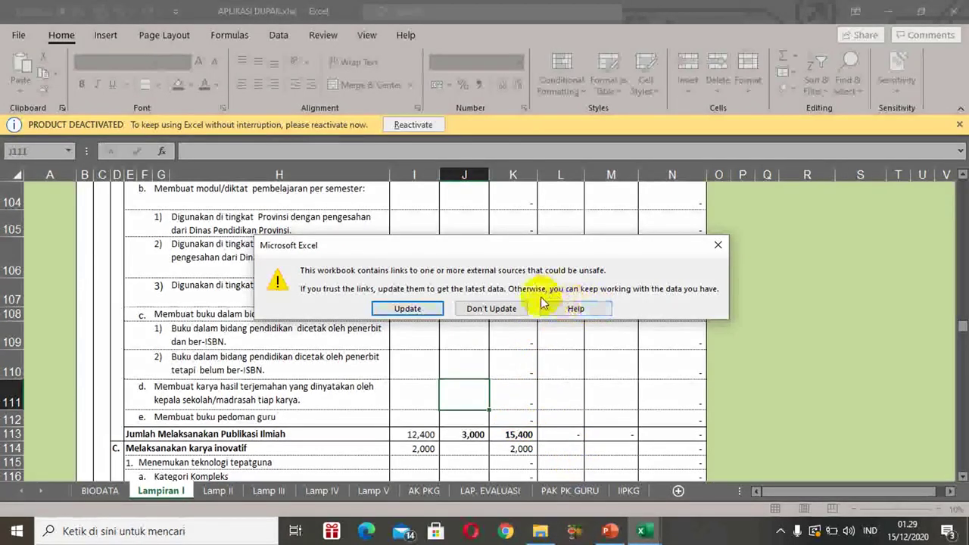
pyautogui.click(717, 247)
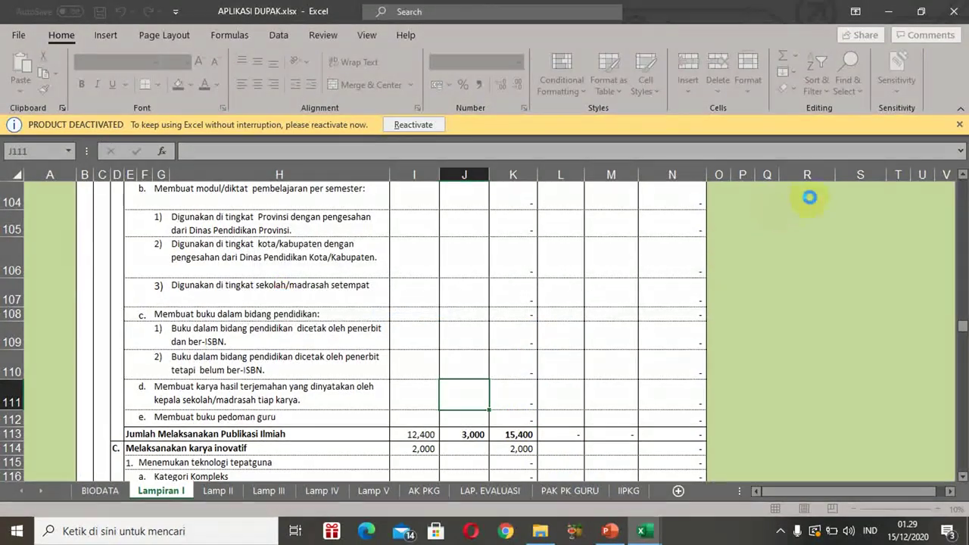
pyautogui.click(959, 127)
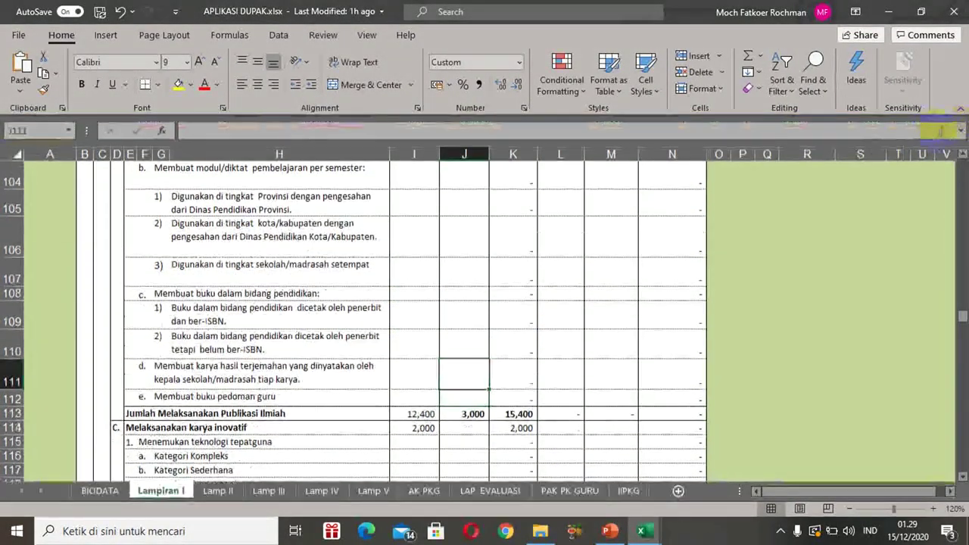
# - Examine the publication and self-development credit rows on the Lampiran I sheet, from row 108 up to row 68
pyautogui.click(600, 286)
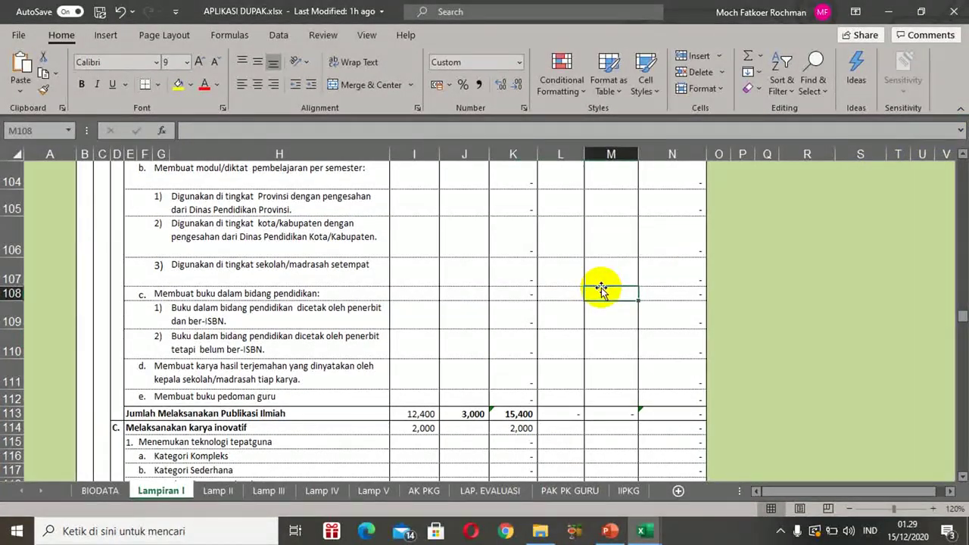
pyautogui.press('Up')
pyautogui.press('Up')
pyautogui.press('Up')
pyautogui.press('Up')
pyautogui.press('Up')
pyautogui.press('Up')
pyautogui.press('Up')
pyautogui.press('Up')
pyautogui.press('Up')
pyautogui.press('Up')
pyautogui.press('Up')
pyautogui.press('Up')
pyautogui.press('Up')
pyautogui.press('Up')
pyautogui.press('Up')
pyautogui.press('Up')
pyautogui.press('Up')
pyautogui.press('Up')
pyautogui.press('Up')
pyautogui.press('Up')
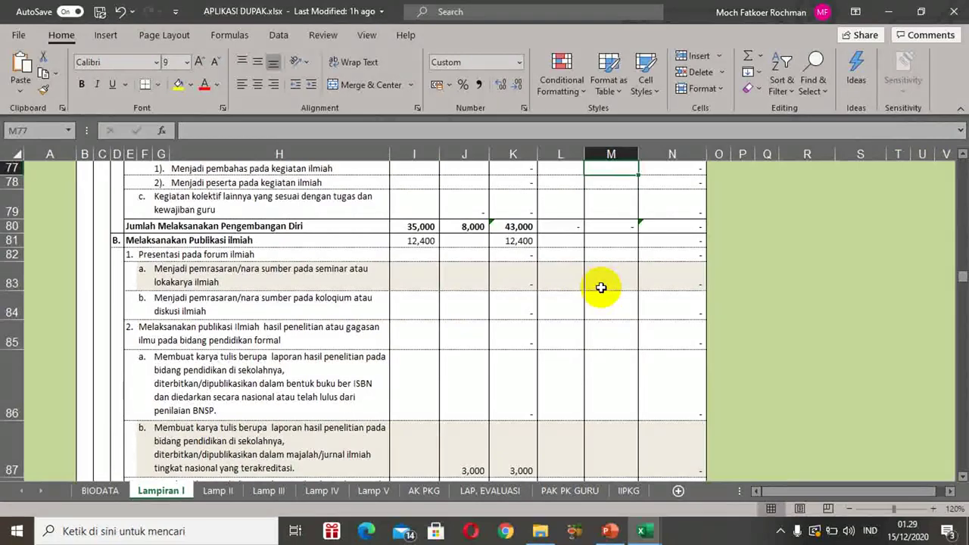
pyautogui.press('Up')
pyautogui.press('Up')
pyautogui.press('Up')
pyautogui.press('Up')
pyautogui.press('Up')
pyautogui.press('Up')
pyautogui.press('Up')
pyautogui.press('Up')
pyautogui.press('Up')
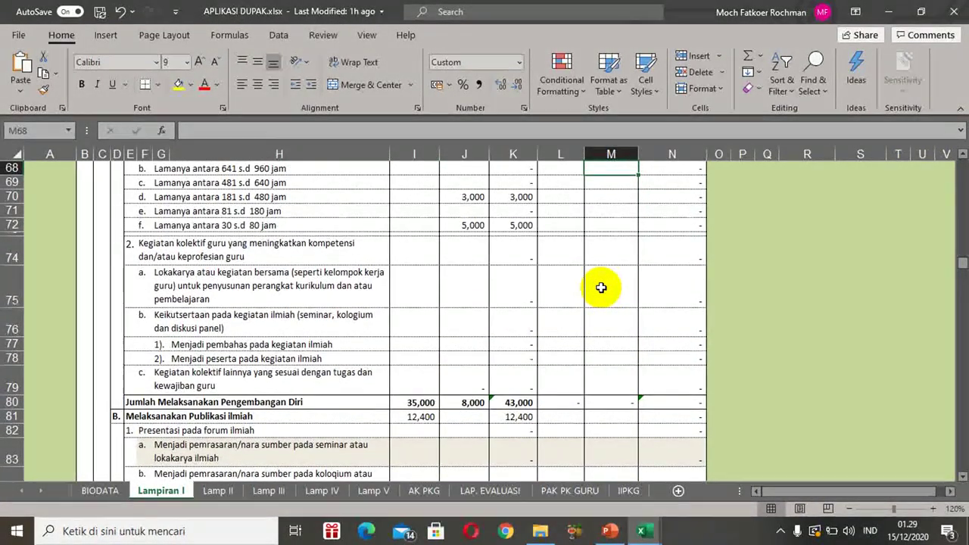
pyautogui.press('Down')
pyautogui.press('Down')
pyautogui.press('Down')
pyautogui.press('Down')
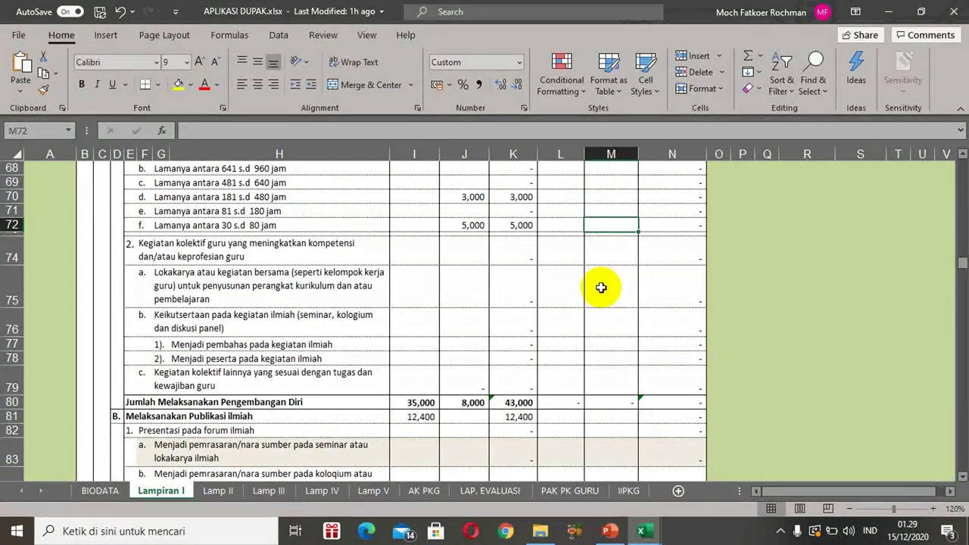
pyautogui.press('Down')
pyautogui.press('Down')
# - Review Lampiran I from the self-development rows up to the assessed-elements table header and the teacher's employment details
pyautogui.press('Up')
pyautogui.press('Up')
pyautogui.press('Up')
pyautogui.press('Up')
pyautogui.press('Up')
pyautogui.press('Up')
pyautogui.press('Up')
pyautogui.press('Up')
pyautogui.press('Up')
pyautogui.press('Up')
pyautogui.press('Up')
pyautogui.press('Up')
pyautogui.press('Up')
pyautogui.press('Up')
pyautogui.press('Up')
pyautogui.press('Up')
pyautogui.press('Up')
pyautogui.press('Up')
pyautogui.press('Up')
pyautogui.press('Up')
pyautogui.press('Up')
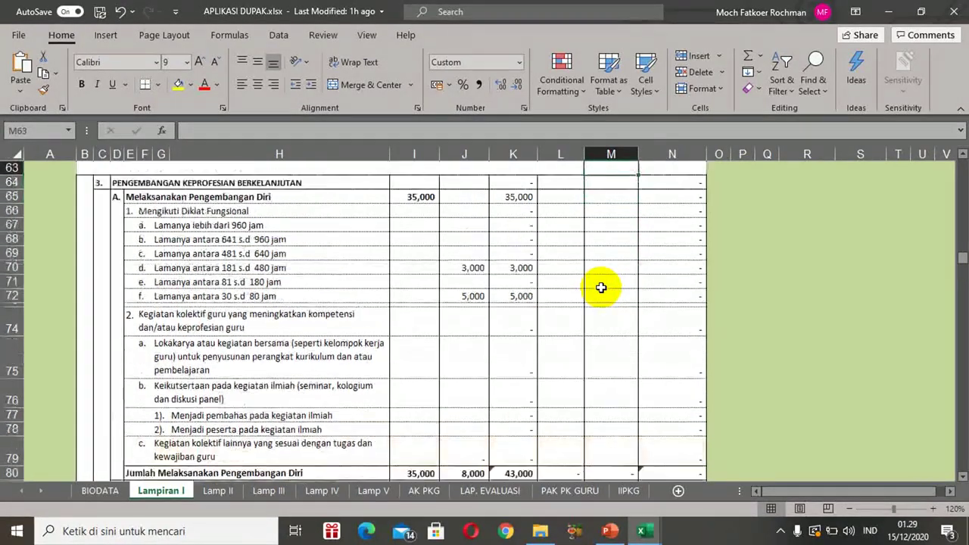
pyautogui.press('Up')
pyautogui.press('Up')
pyautogui.press('Up')
pyautogui.press('Up')
pyautogui.press('Up')
pyautogui.press('Up')
pyautogui.press('Up')
pyautogui.press('Up')
pyautogui.press('Up')
pyautogui.press('Up')
pyautogui.press('Up')
pyautogui.press('Up')
pyautogui.press('Up')
pyautogui.press('Up')
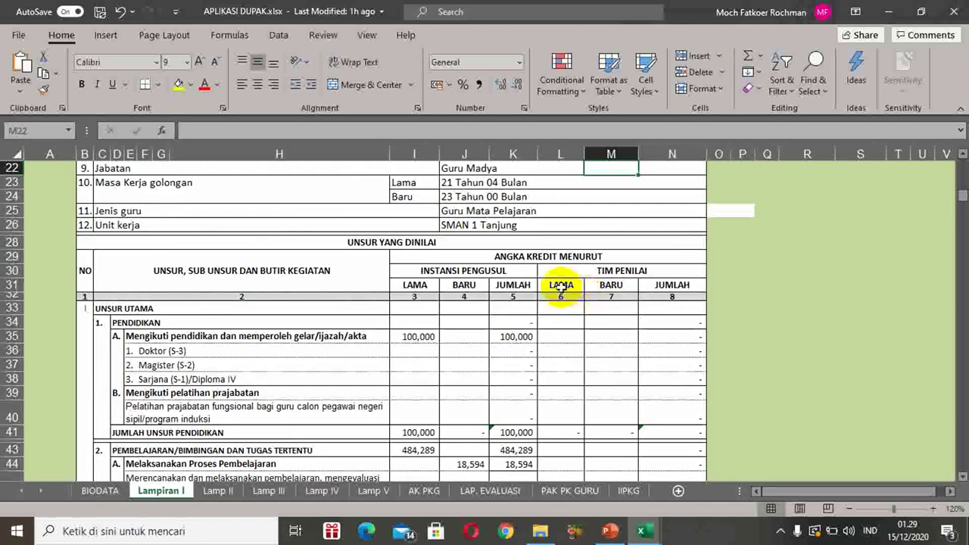
# - Examine the new-credit cells of the Pendidikan section on Lampiran I, continuing into the learning and guidance section
pyautogui.click(469, 343)
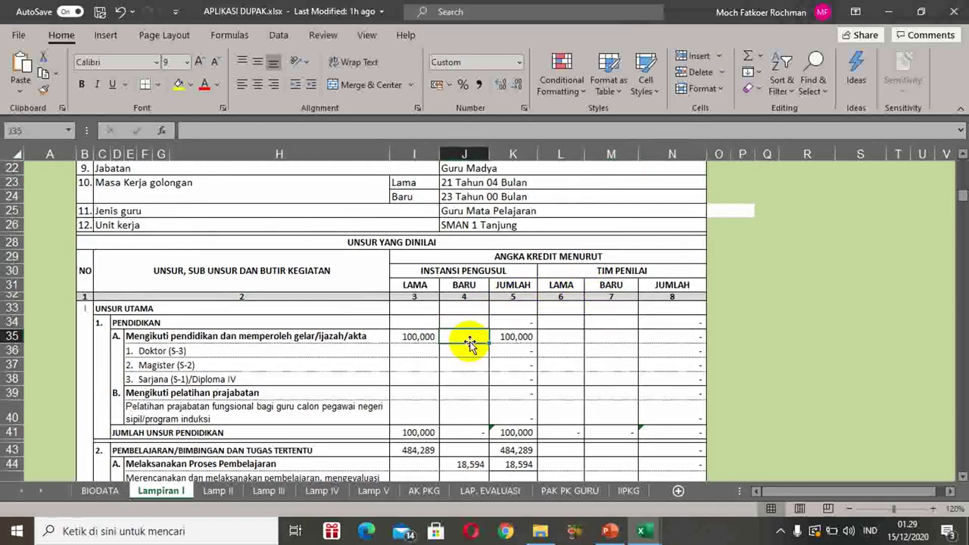
pyautogui.press('Down')
pyautogui.press('Down')
pyautogui.press('Down')
pyautogui.press('Down')
pyautogui.press('Down')
pyautogui.press('Down')
pyautogui.press('Down')
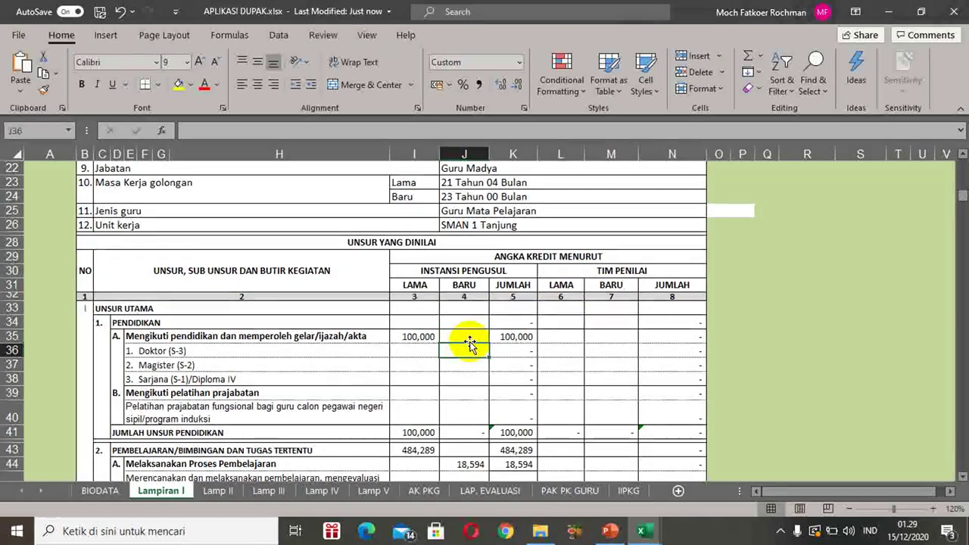
pyautogui.press('Down')
pyautogui.press('Down')
pyautogui.press('Down')
pyautogui.press('Down')
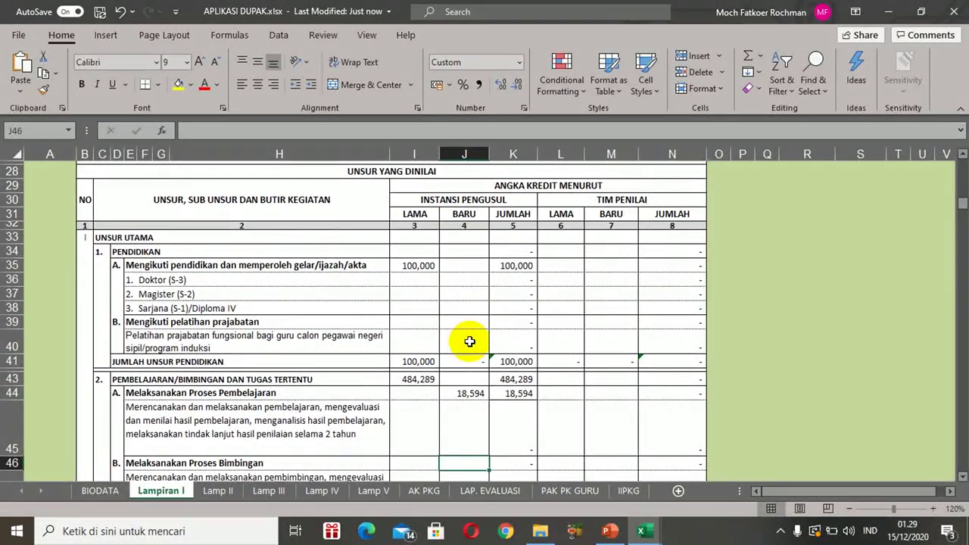
# - Examine the Melaksanakan Proses Pembelajaran row and its credit cells under Pembelajaran/Bimbingan dan Tugas Tertentu
pyautogui.click(902, 509)
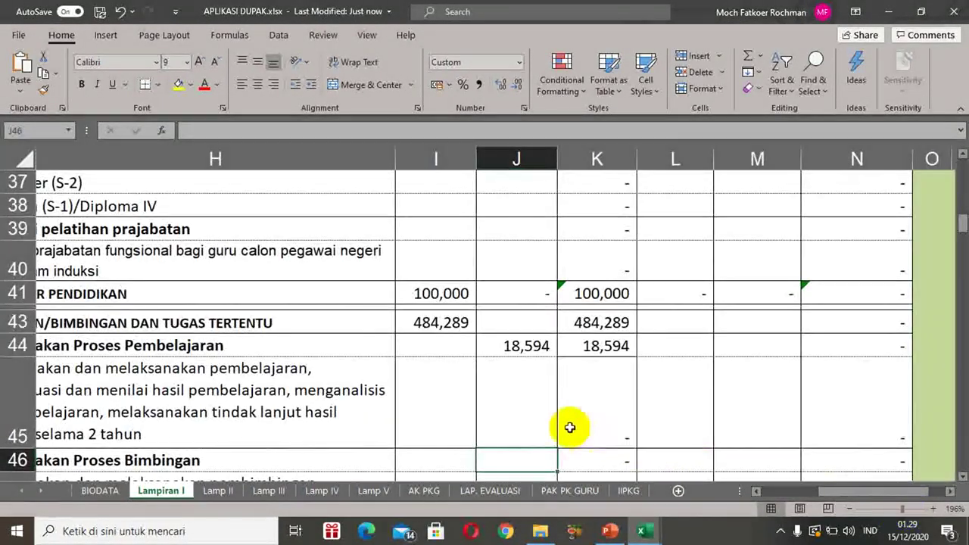
pyautogui.click(545, 426)
pyautogui.press('Left')
pyautogui.press('Left')
pyautogui.press('Left')
pyautogui.press('Left')
pyautogui.press('Right')
pyautogui.press('Right')
pyautogui.press('Right')
pyautogui.press('Right')
pyautogui.press('Up')
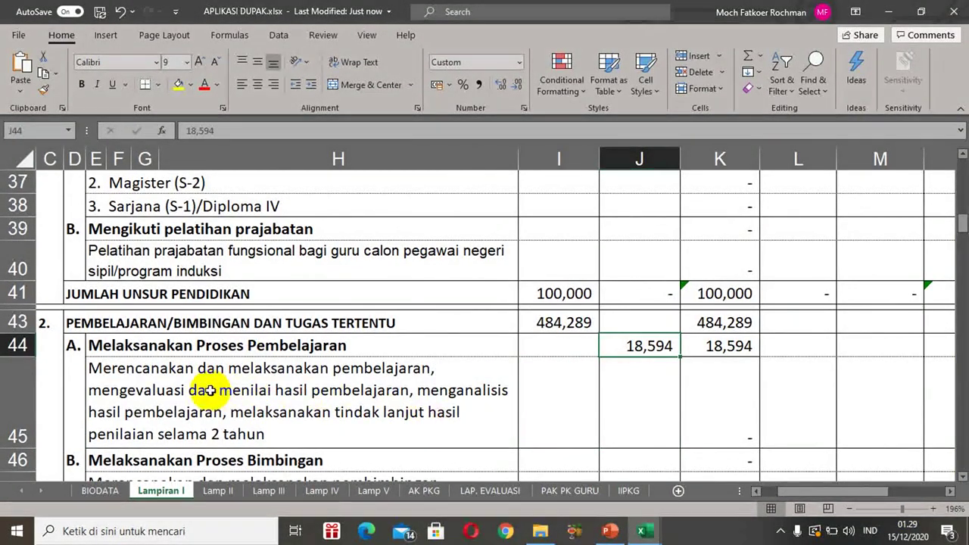
pyautogui.click(101, 324)
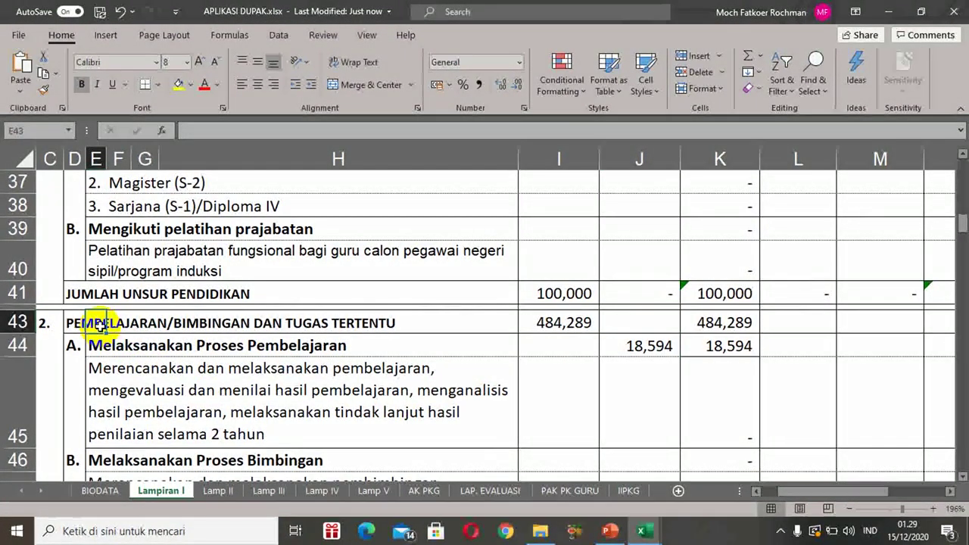
pyautogui.click(167, 346)
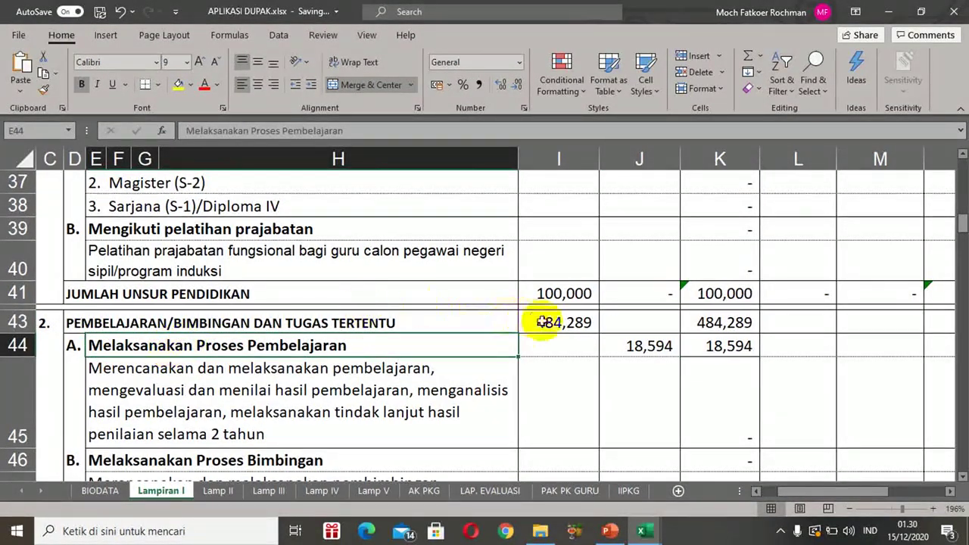
# - Review the new-credit column through the guidance process and the 13 additional school duties, down to row 61
pyautogui.click(642, 351)
pyautogui.press('Down')
pyautogui.press('Down')
pyautogui.press('Down')
pyautogui.press('Down')
pyautogui.press('Down')
pyautogui.press('Down')
pyautogui.press('Down')
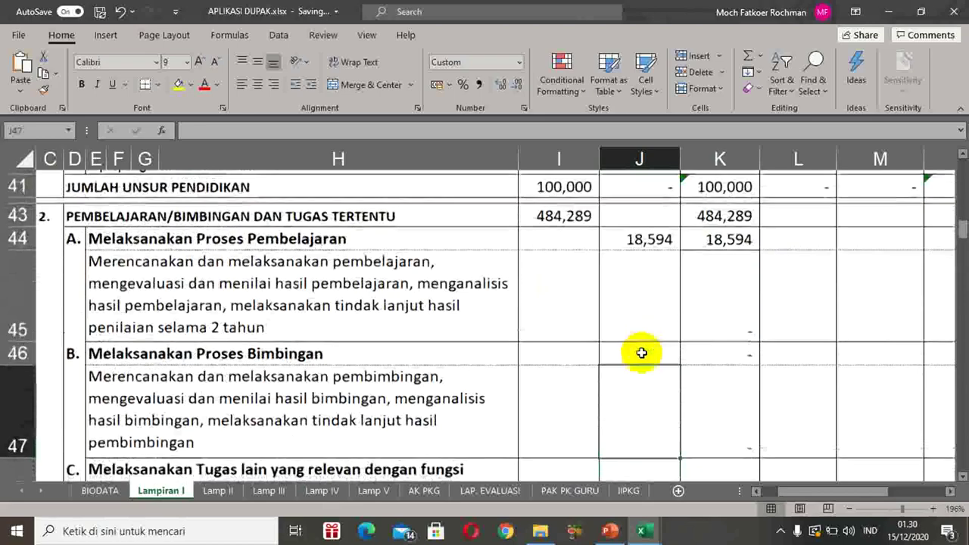
pyautogui.press('Up')
pyautogui.press('Up')
pyautogui.press('Down')
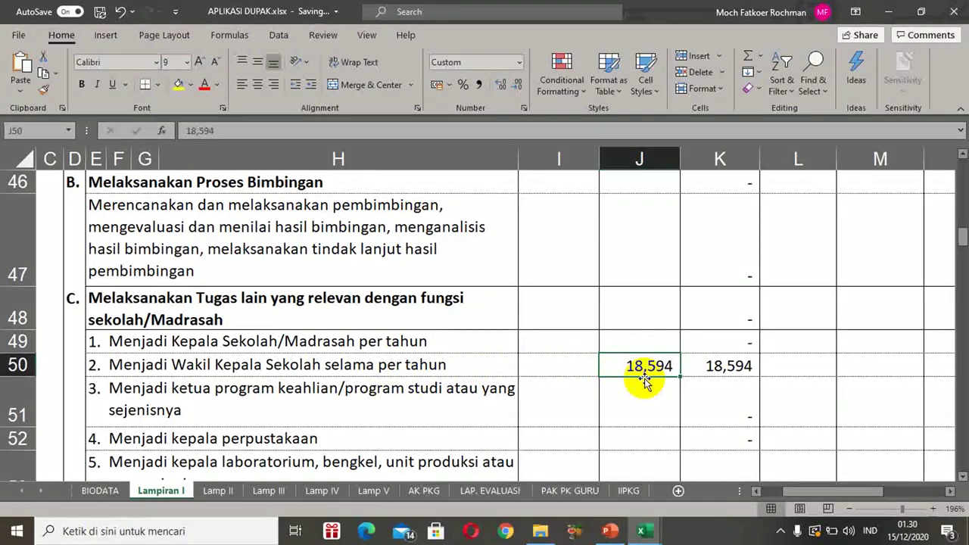
pyautogui.press('Down')
pyautogui.press('Down')
pyautogui.press('Down')
pyautogui.press('Down')
pyautogui.press('Down')
pyautogui.press('Down')
pyautogui.press('Down')
pyautogui.press('Down')
pyautogui.press('Down')
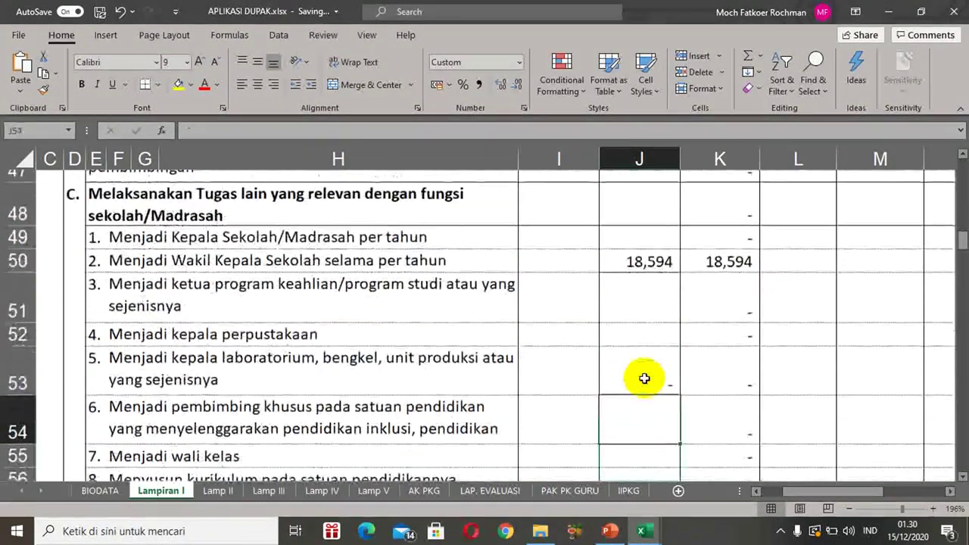
pyautogui.press('Down')
pyautogui.press('Down')
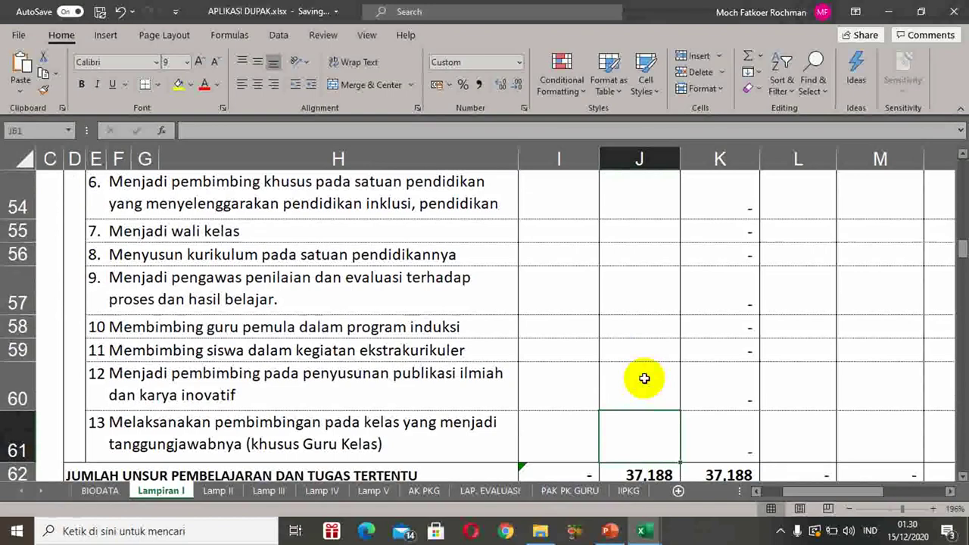
# - Switch to File Explorer, open the BUKTI FISIK folder inside MENYUSUN DUPAK, and show its contents as large icons
pyautogui.click(540, 531)
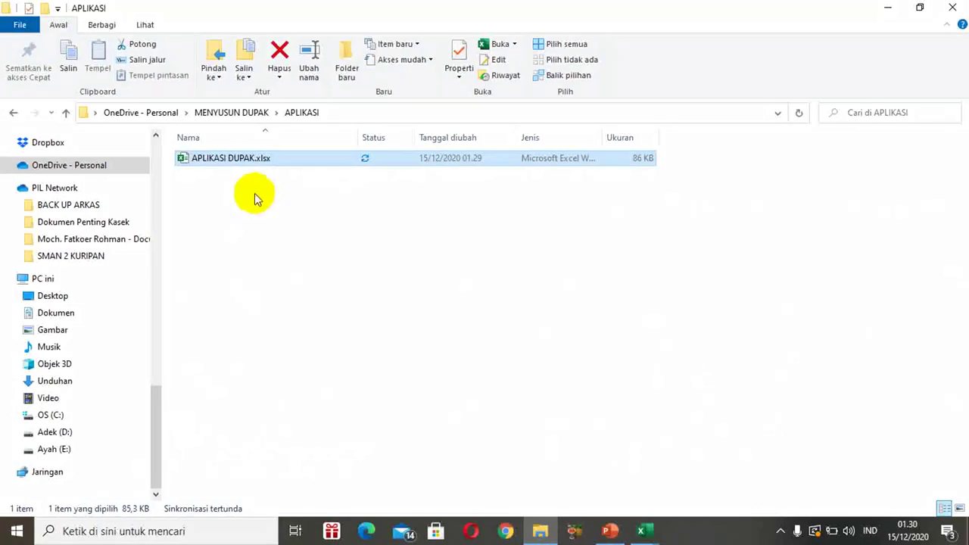
pyautogui.click(231, 115)
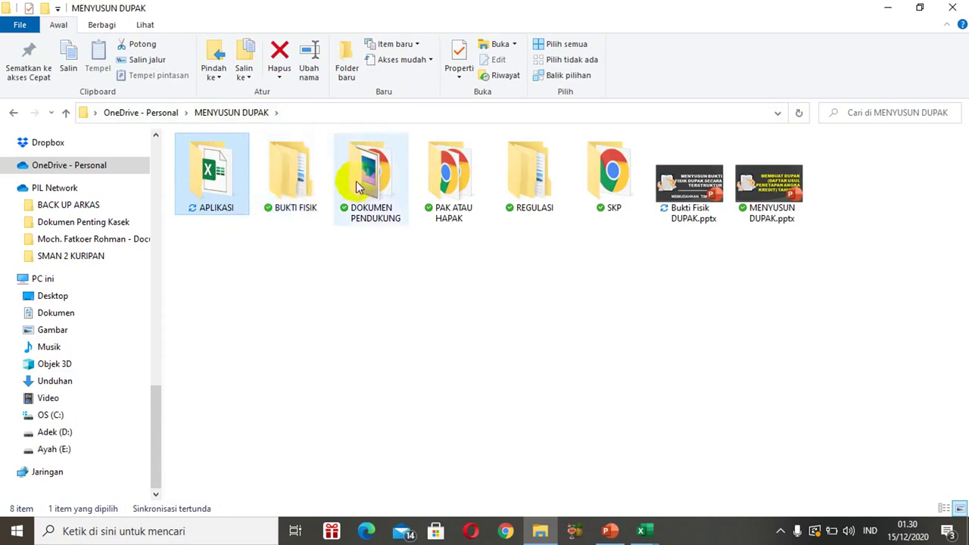
pyautogui.doubleClick(295, 199)
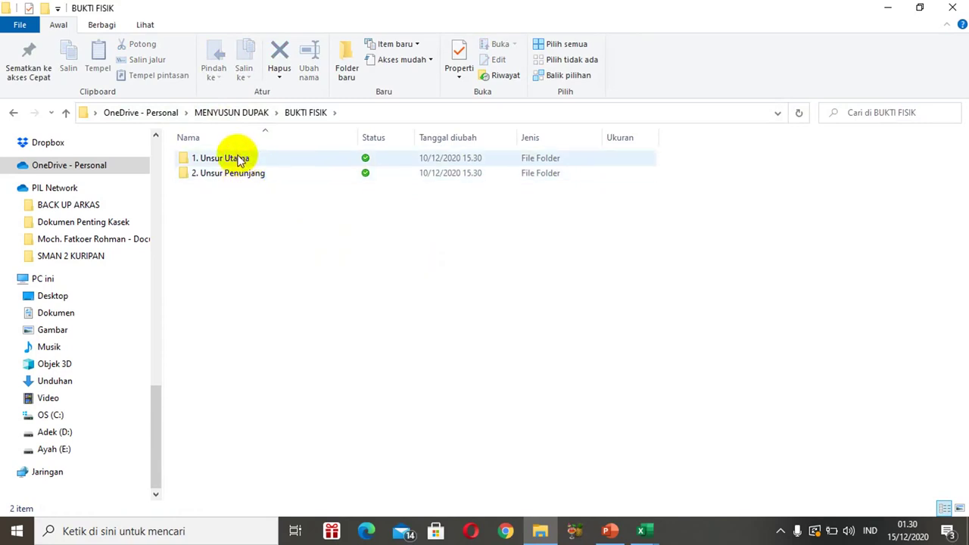
pyautogui.click(959, 509)
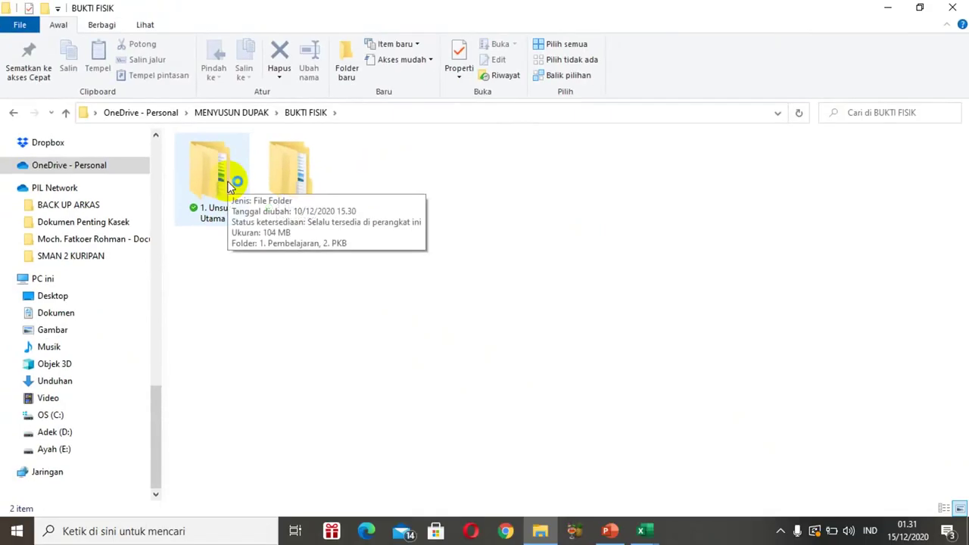
# - Show the 1. Unsur Utama folder as large icons and open its 1. Pembelajaran subfolder
pyautogui.doubleClick(214, 197)
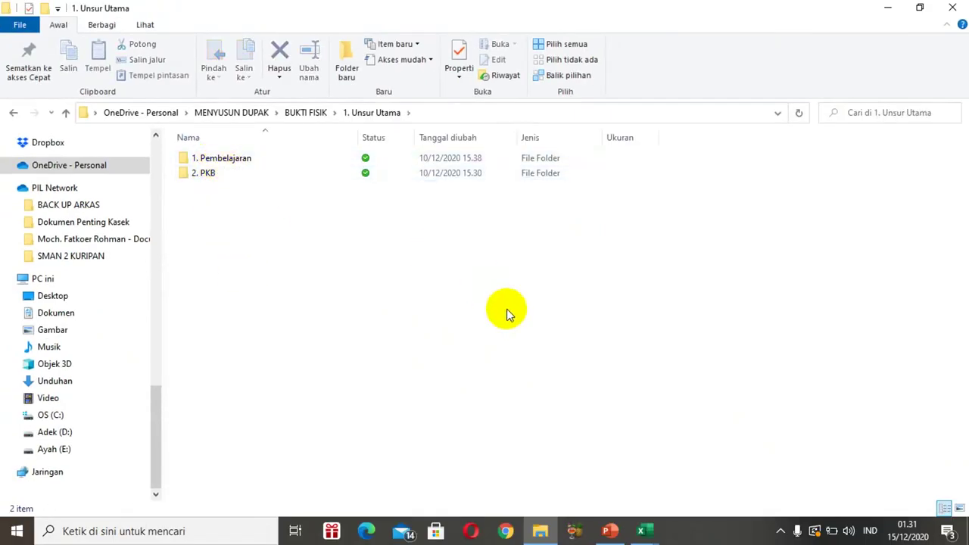
pyautogui.click(960, 511)
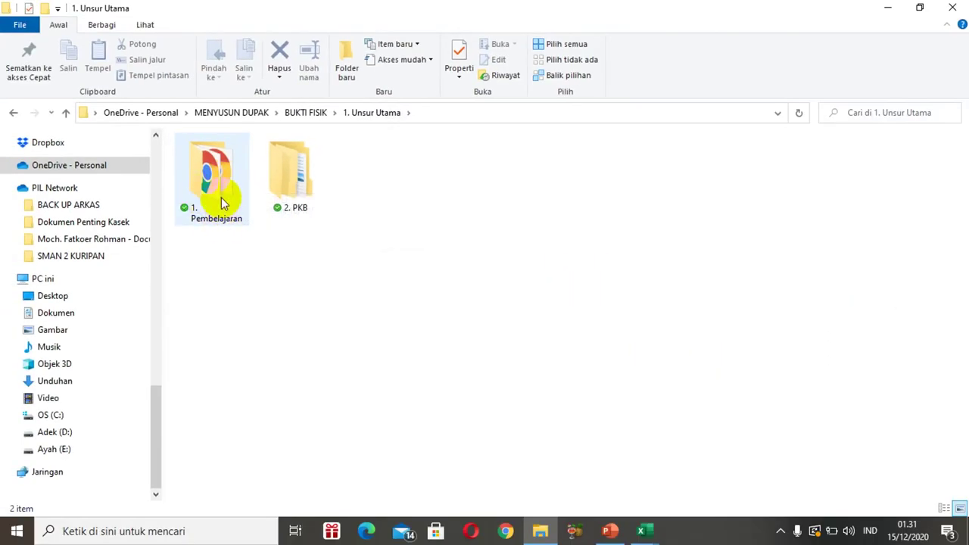
pyautogui.click(301, 225)
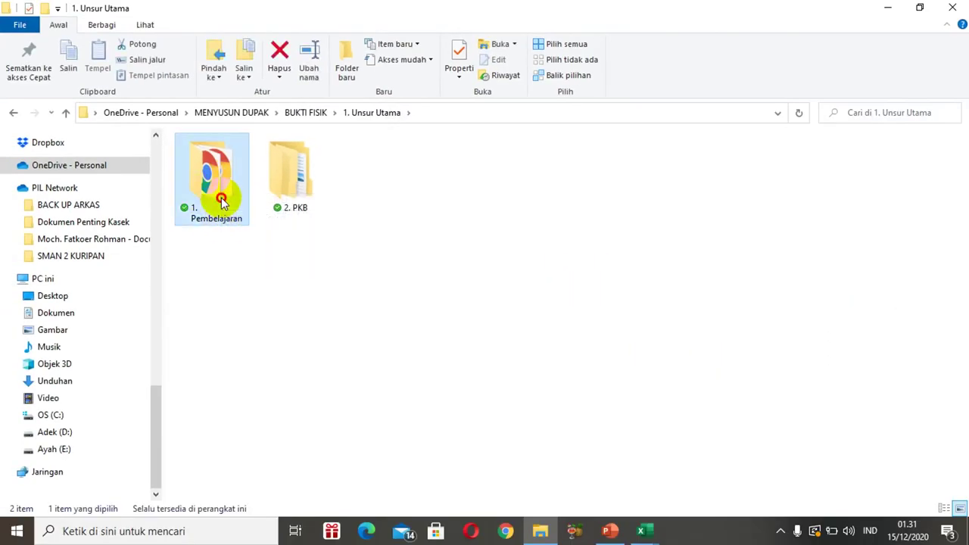
pyautogui.doubleClick(221, 200)
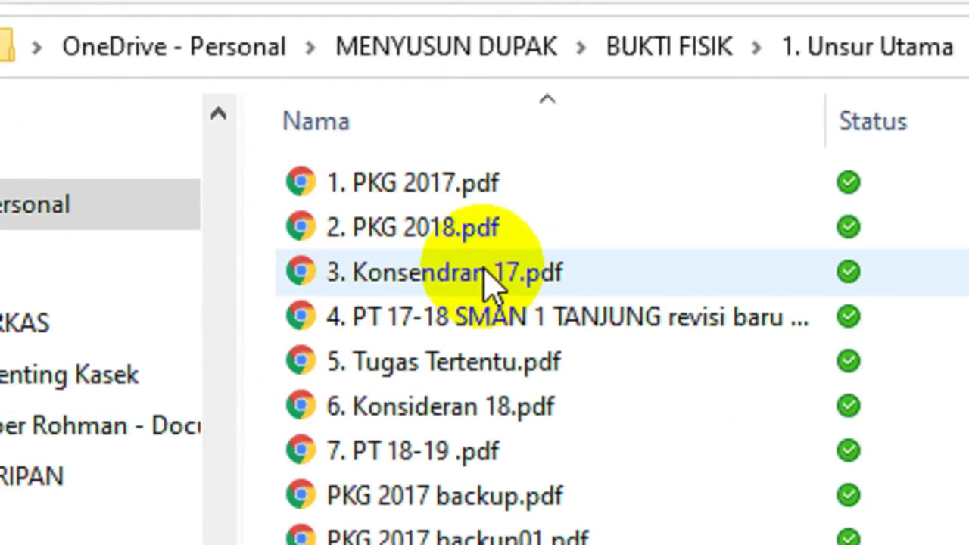
# - Open 1. PKG 2017.pdf from the 1. Pembelajaran folder in Chrome and dismiss the WAMessages extension notice
pyautogui.moveTo(473, 212)
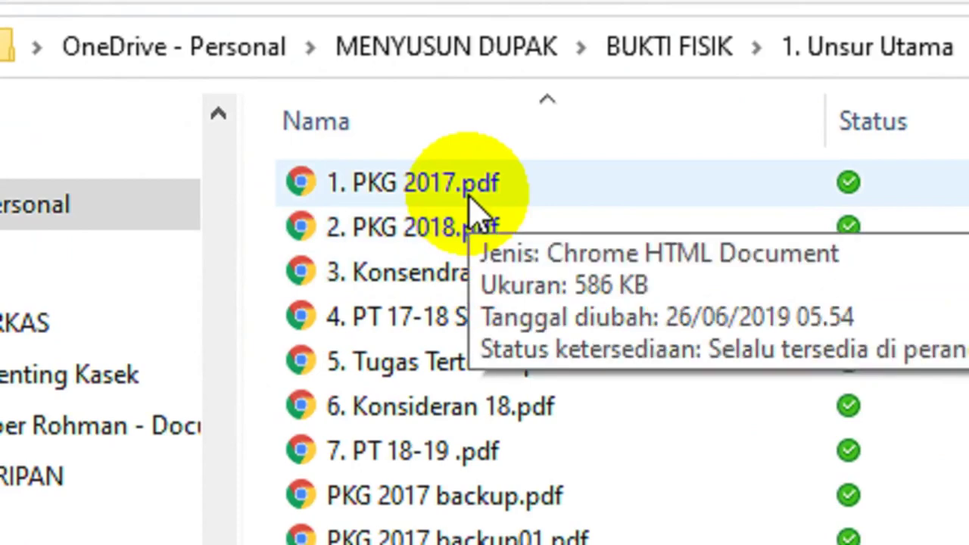
pyautogui.moveTo(485, 235)
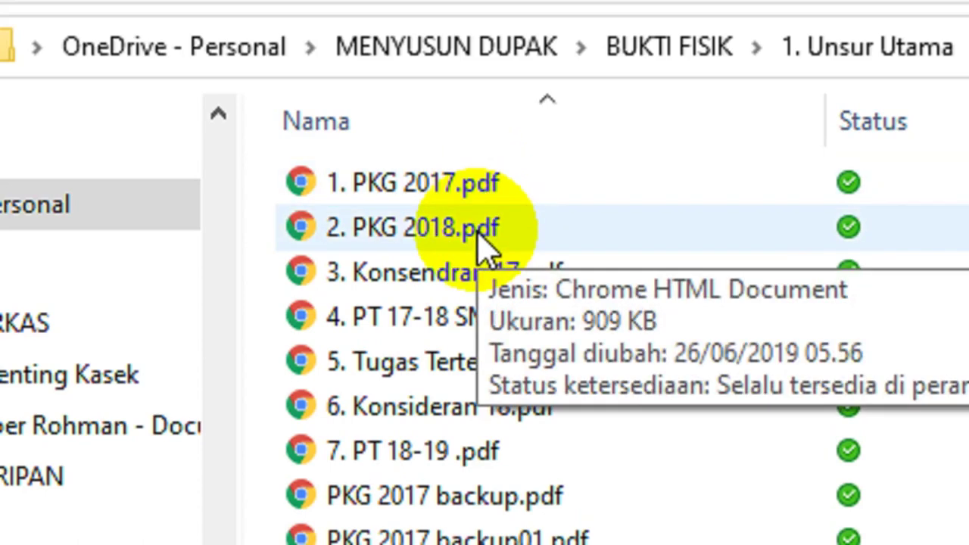
pyautogui.moveTo(436, 195)
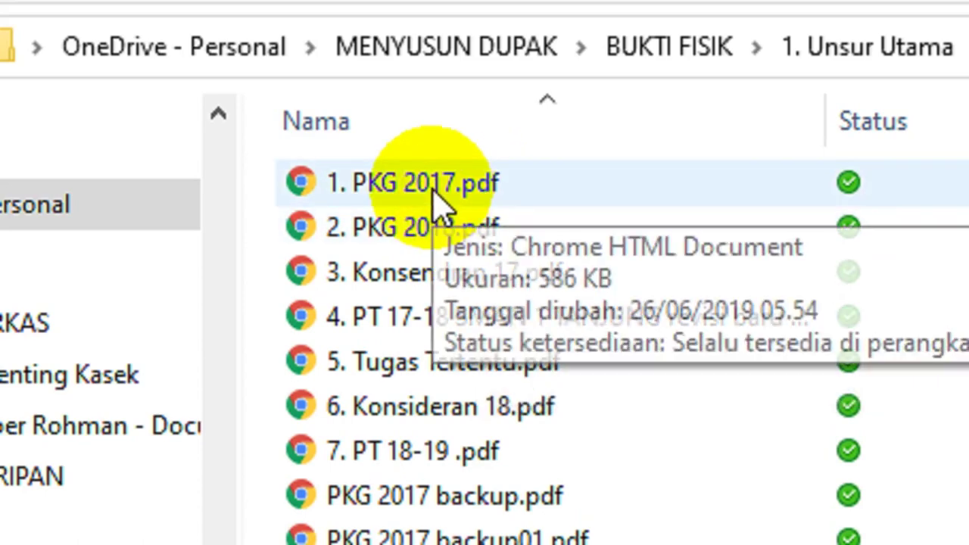
pyautogui.doubleClick(434, 191)
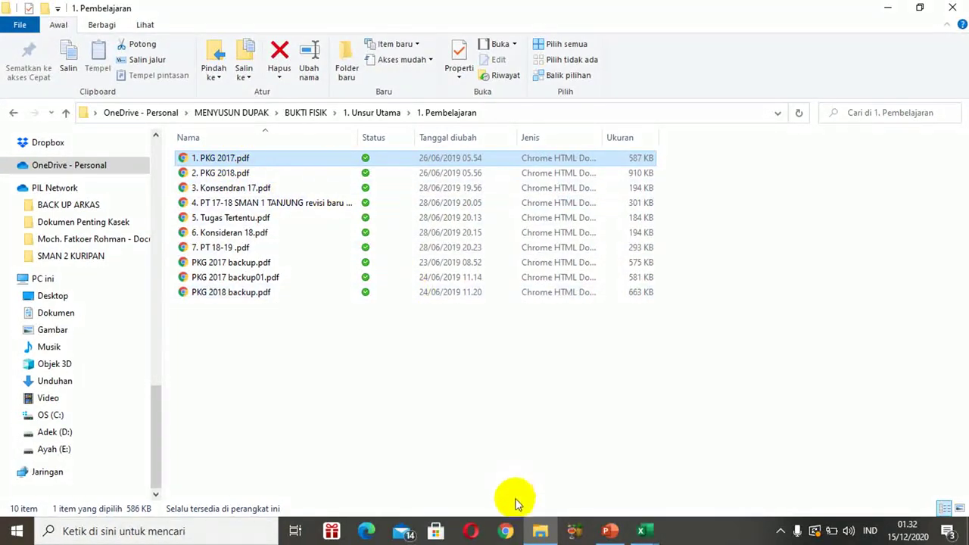
pyautogui.click(507, 531)
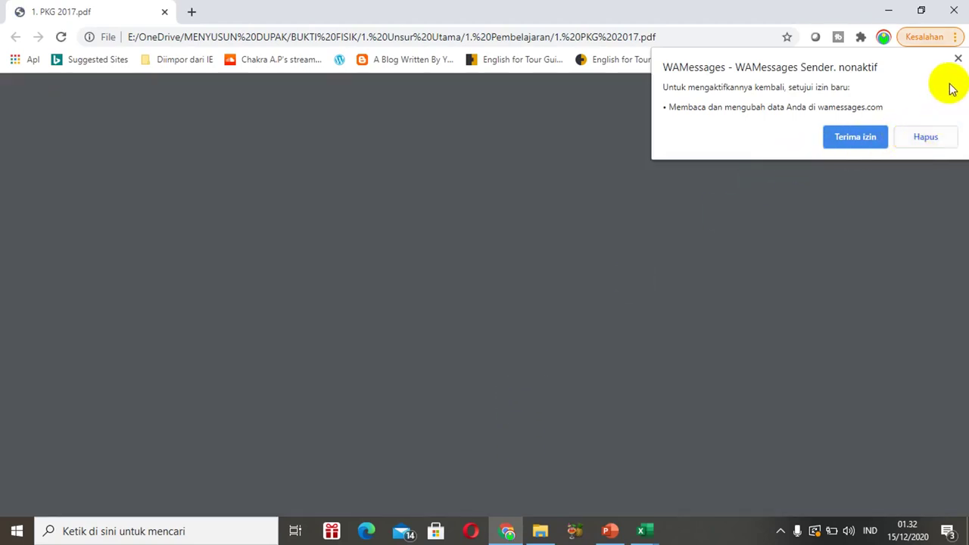
pyautogui.click(957, 59)
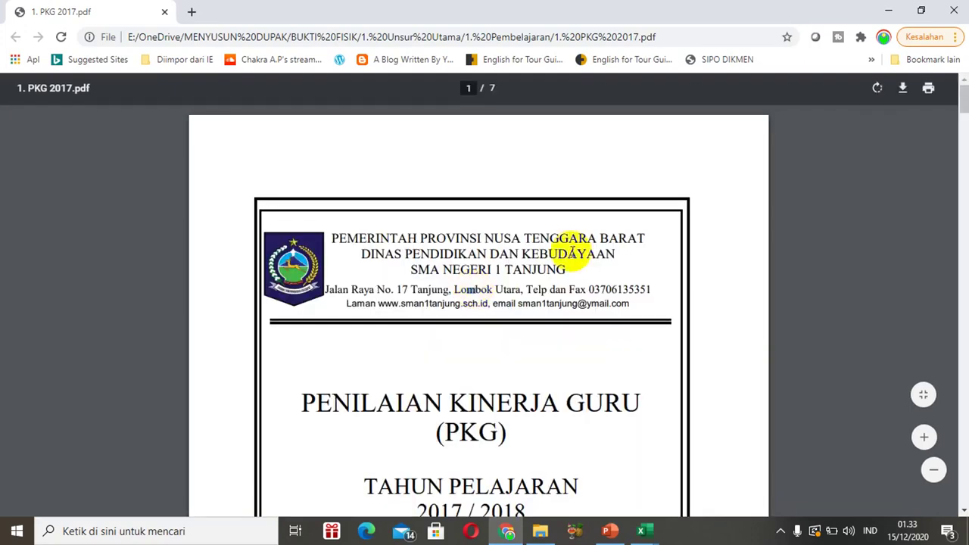
# - Review the PKG 2017 document's competency scores, signing date, PK Guru credit calculation and PKKS credit calculation
pyautogui.moveTo(964, 104); pyautogui.dragTo(964, 250)
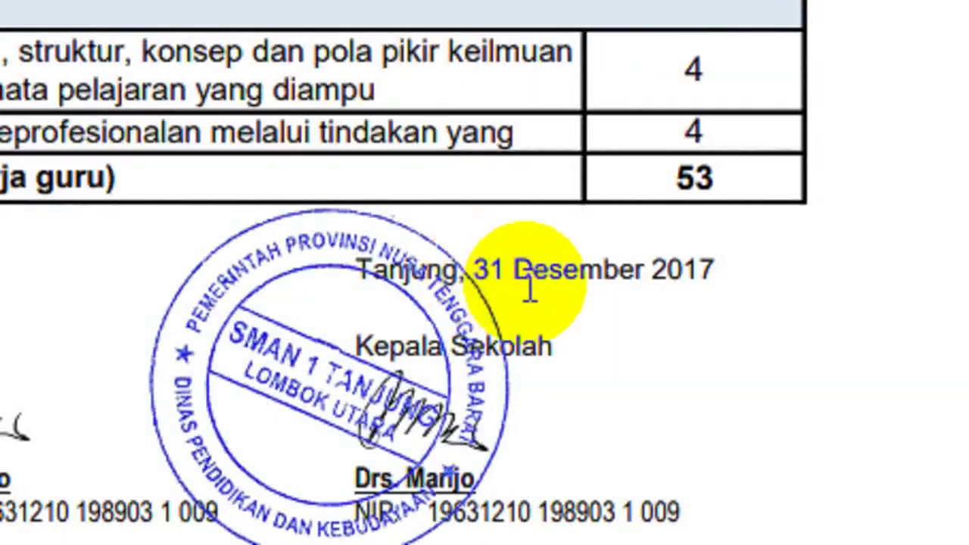
pyautogui.doubleClick(609, 335)
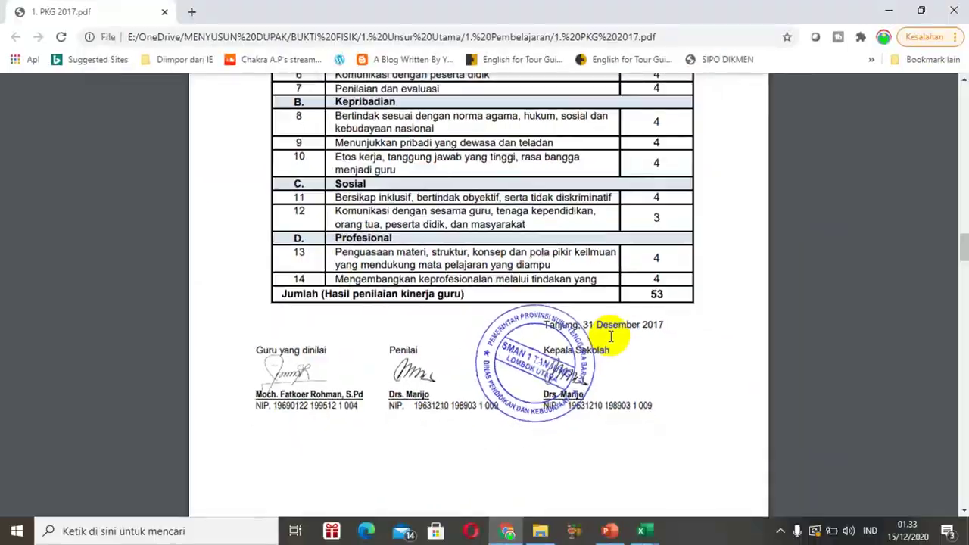
pyautogui.moveTo(963, 248); pyautogui.dragTo(963, 294)
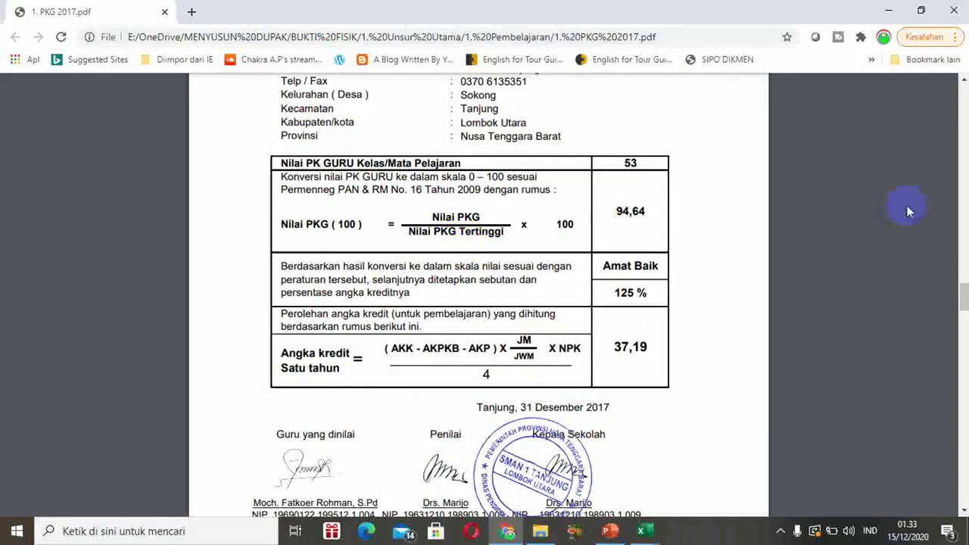
pyautogui.moveTo(965, 295)
pyautogui.mouseDown()
pyautogui.moveTo(962, 425)
pyautogui.moveTo(914, 399)
pyautogui.mouseUp()
pyautogui.doubleClick(629, 450)
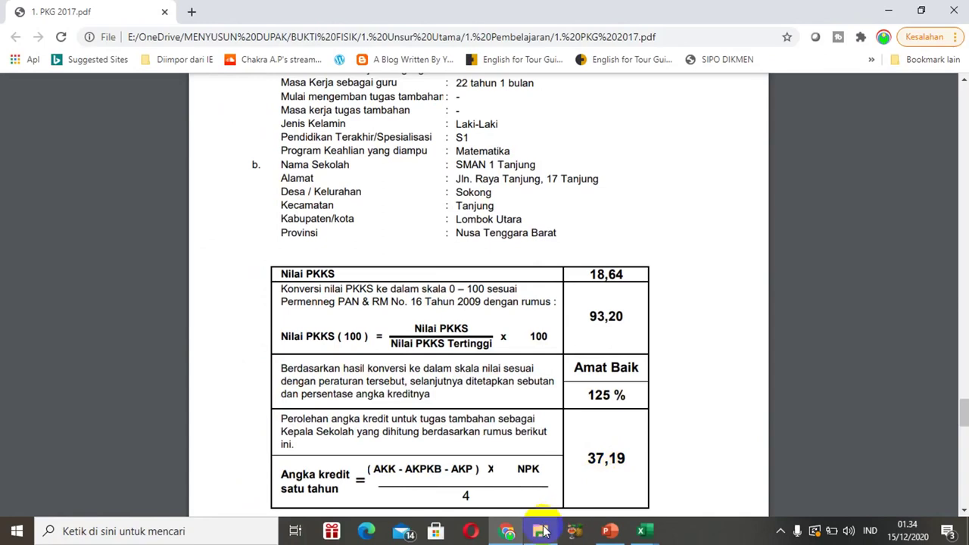
# - Return to File Explorer, open 2. PKG 2018.pdf and bring it up in Chrome
pyautogui.click(542, 530)
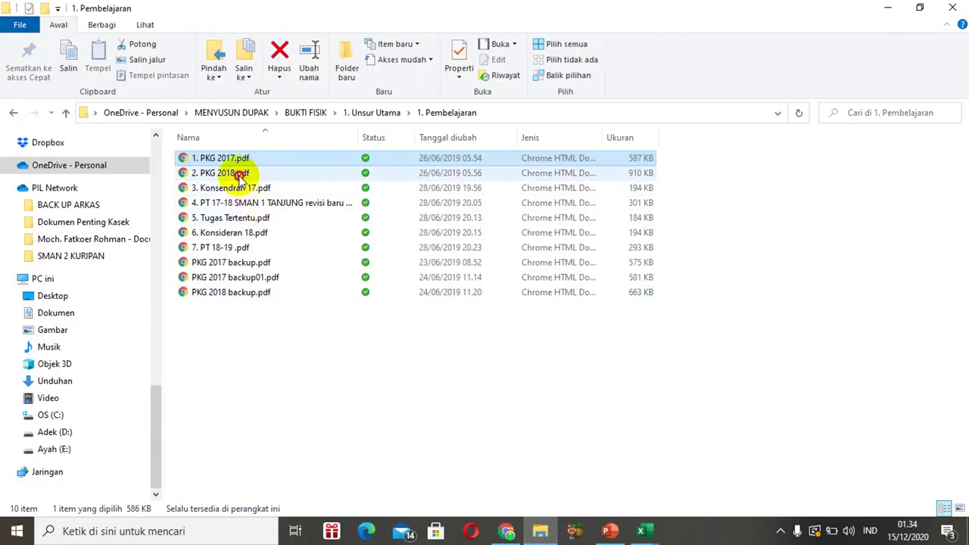
pyautogui.click(237, 173)
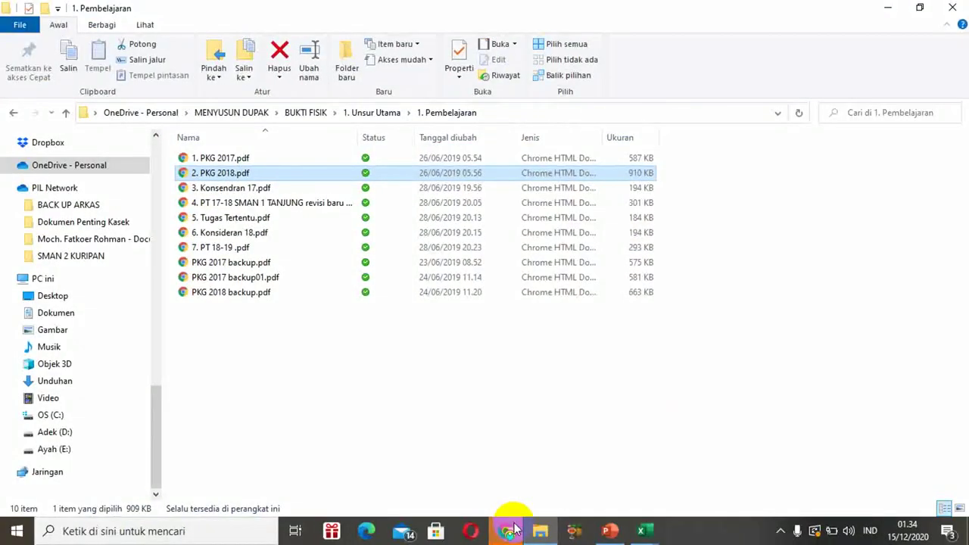
pyautogui.click(510, 531)
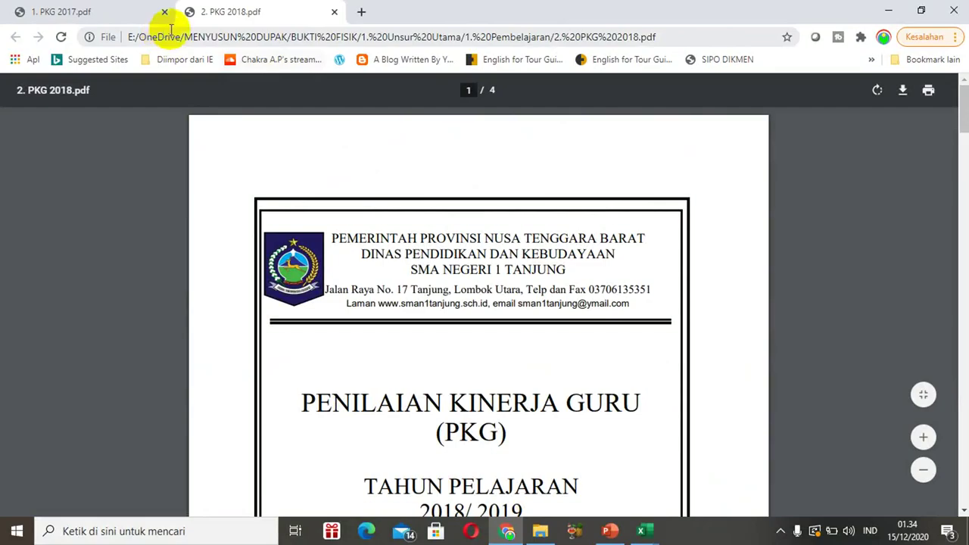
# - Review the PKG 2018 document's final pages, covering the competency total, signatures and dates, and the PK Guru credit calculation
pyautogui.click(963, 112)
pyautogui.moveTo(964, 112); pyautogui.dragTo(963, 438)
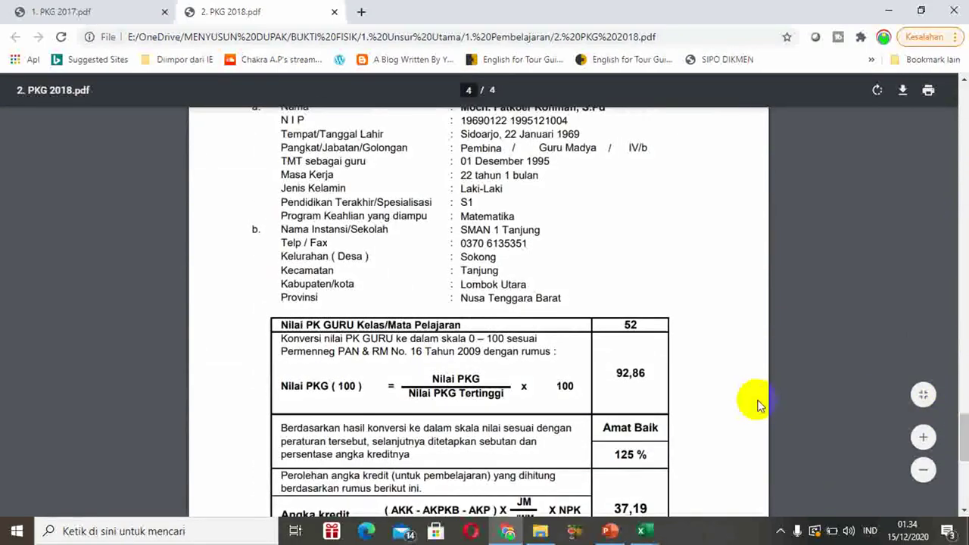
pyautogui.scroll(1, 759, 406)
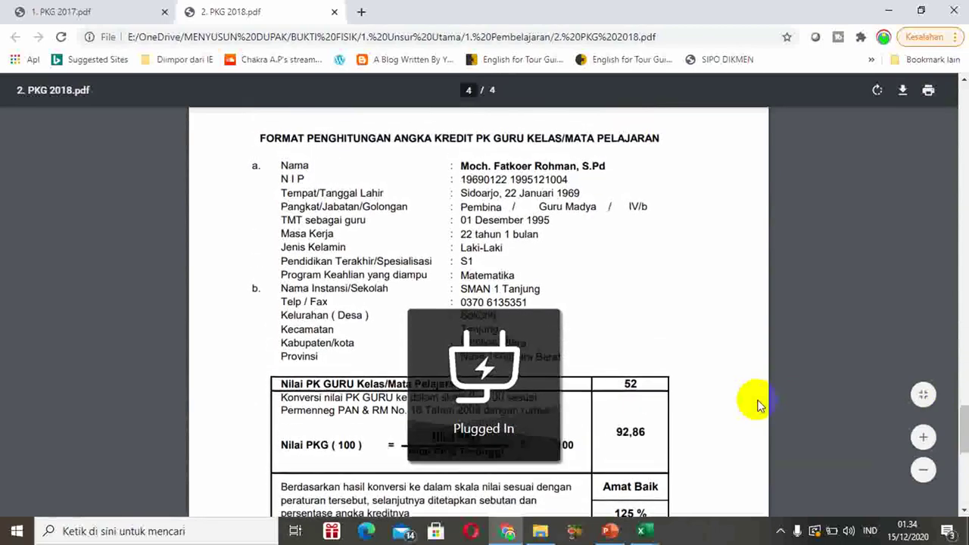
pyautogui.scroll(10, 759, 406)
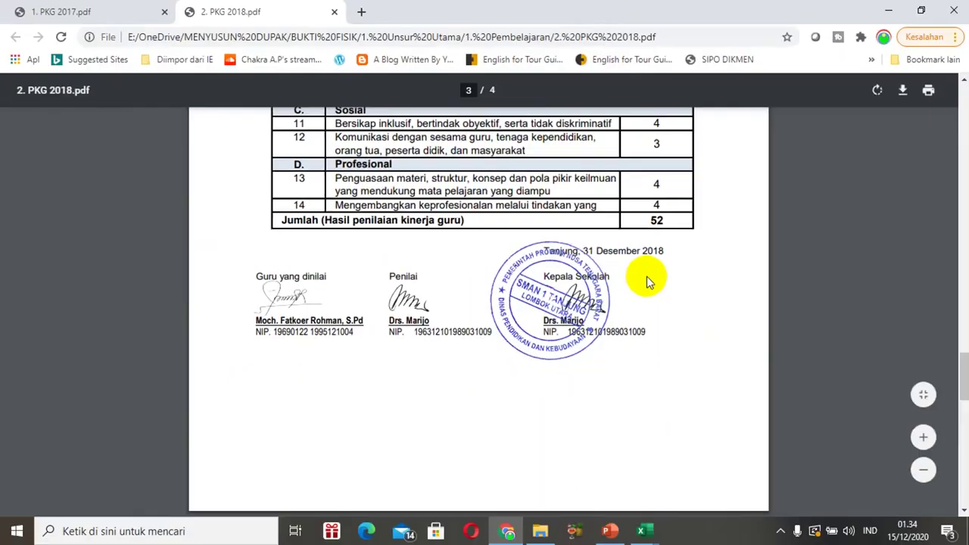
pyautogui.scroll(-10, 647, 282)
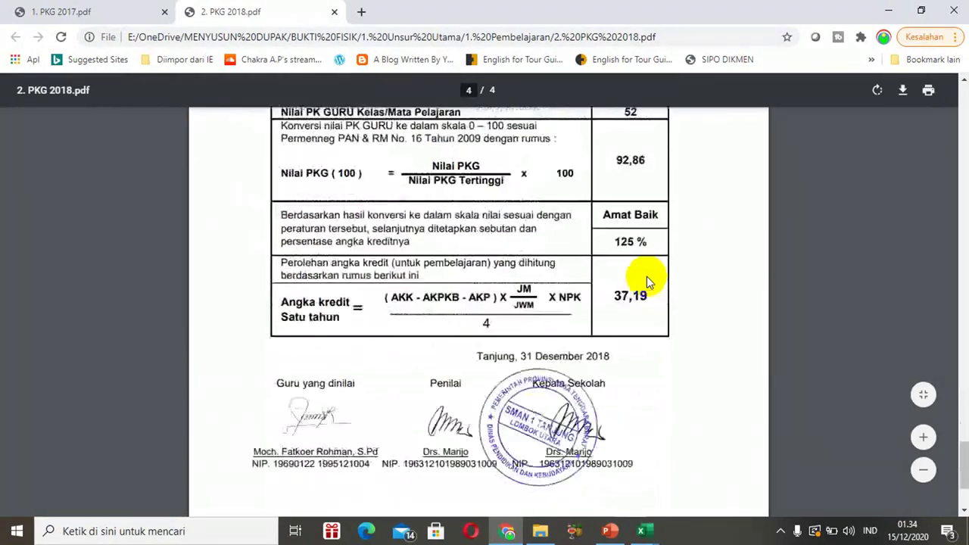
pyautogui.scroll(-3, 647, 282)
pyautogui.scroll(2, 646, 281)
pyautogui.scroll(3, 646, 278)
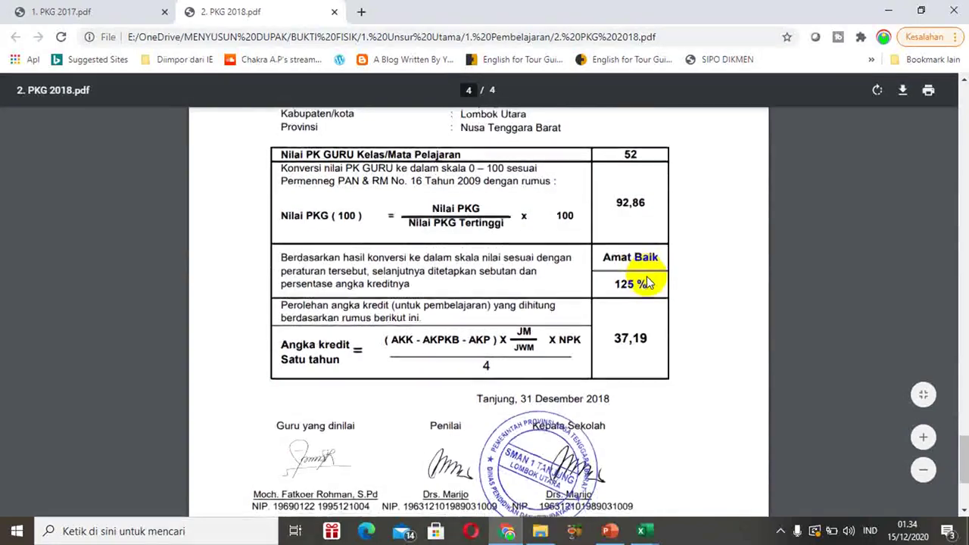
pyautogui.scroll(-4, 646, 281)
pyautogui.scroll(2, 647, 282)
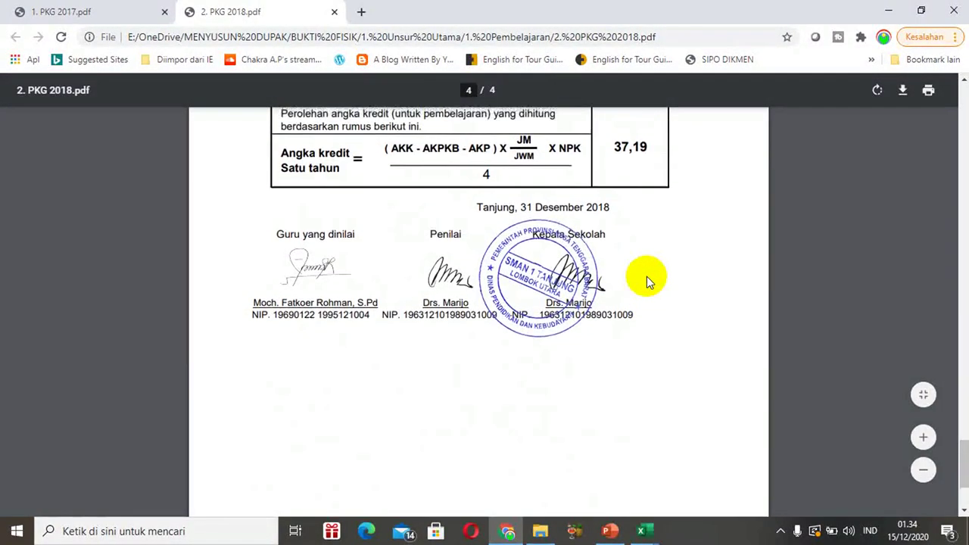
pyautogui.scroll(4, 647, 280)
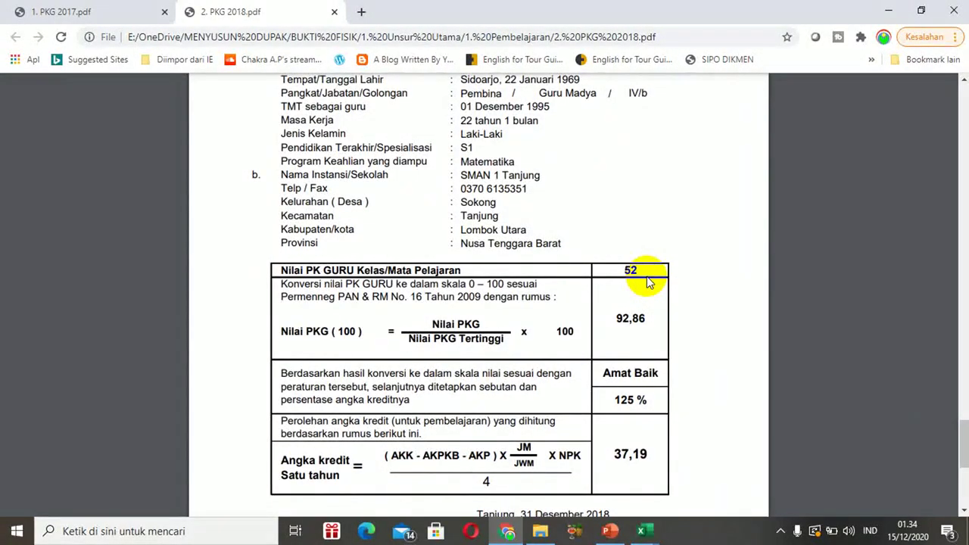
# - Switch to File Explorer, open the 2. PKB folder inside 1. Unsur Utama, and show its contents as large icons
pyautogui.click(540, 535)
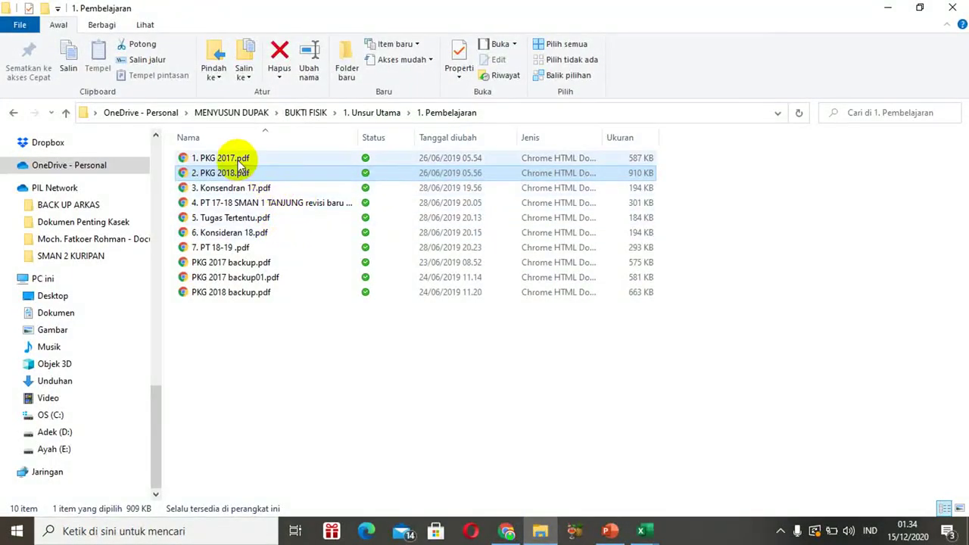
pyautogui.click(371, 115)
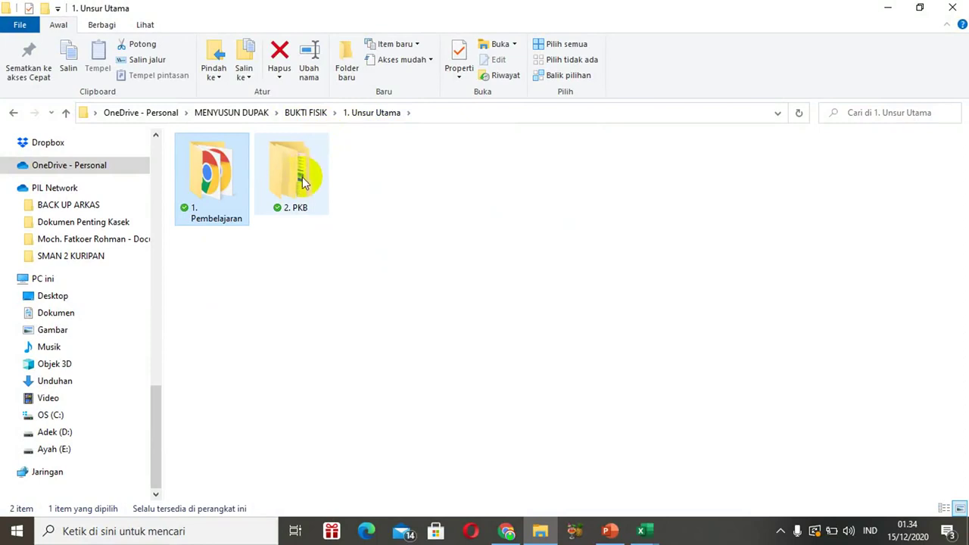
pyautogui.click(302, 184)
pyautogui.doubleClick(302, 186)
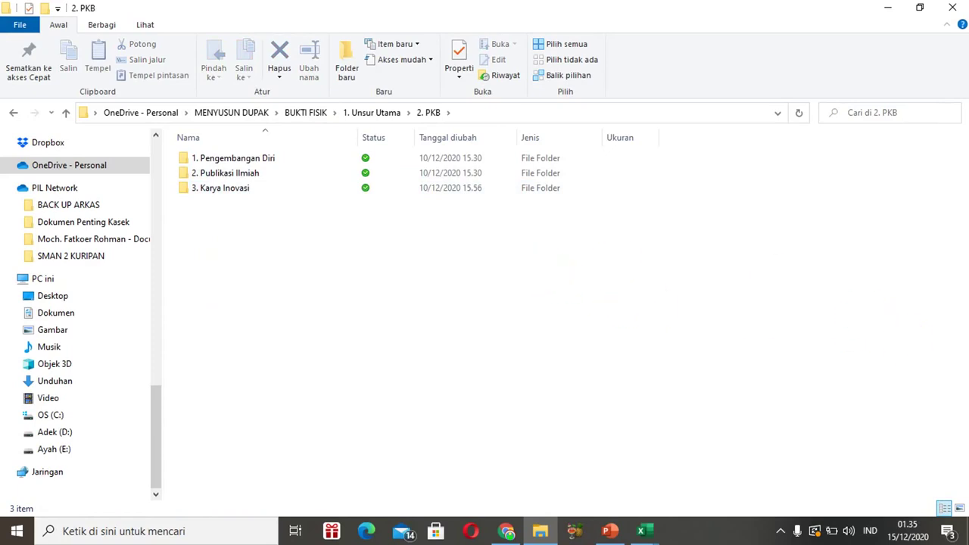
pyautogui.click(959, 508)
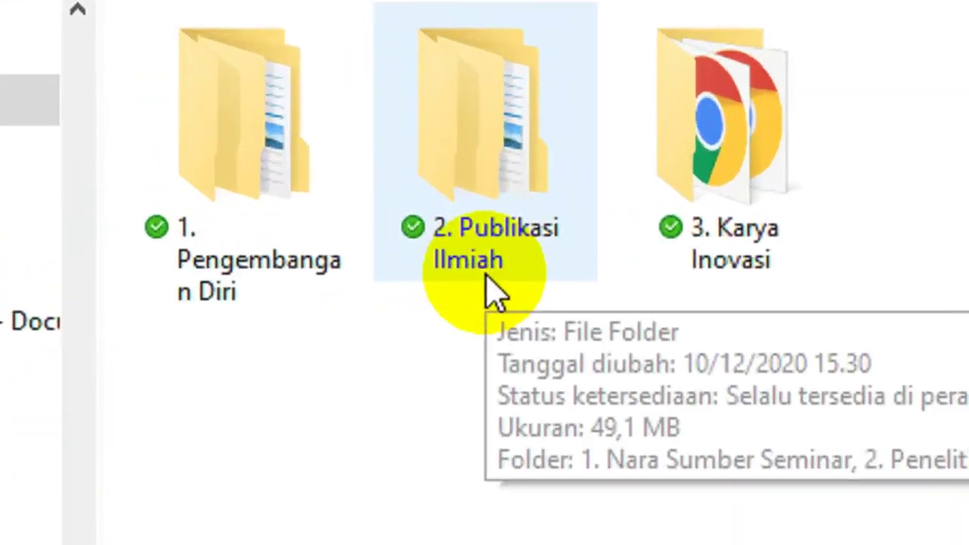
# - Open the 1. Pengembangan Diri folder and go through 1. Diklat Fungsional into its Surat Tugas subfolder
pyautogui.moveTo(719, 291)
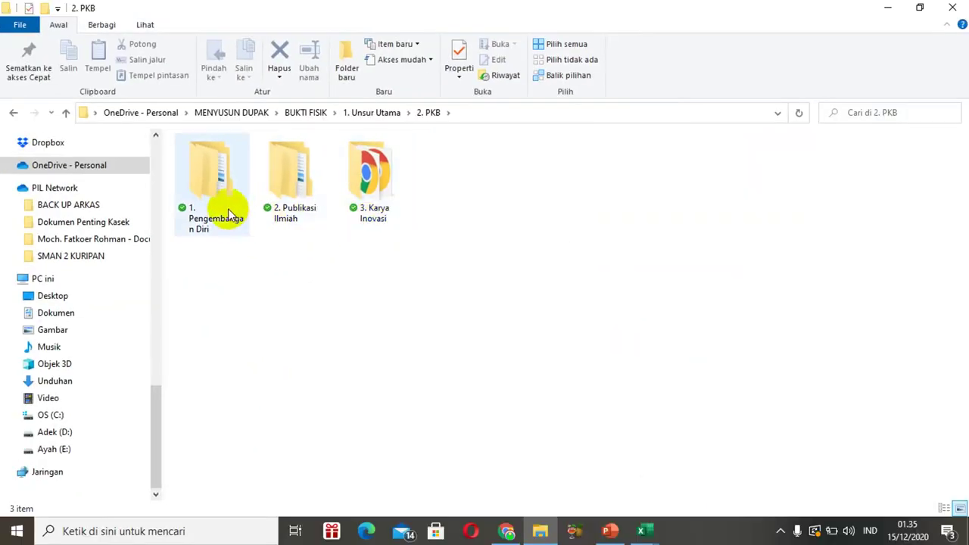
pyautogui.doubleClick(228, 214)
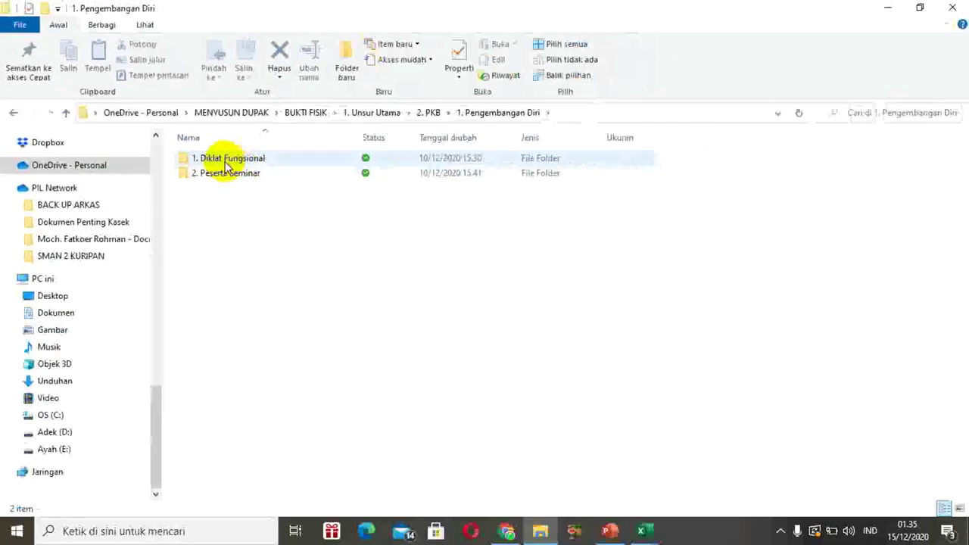
pyautogui.click(225, 164)
pyautogui.doubleClick(226, 163)
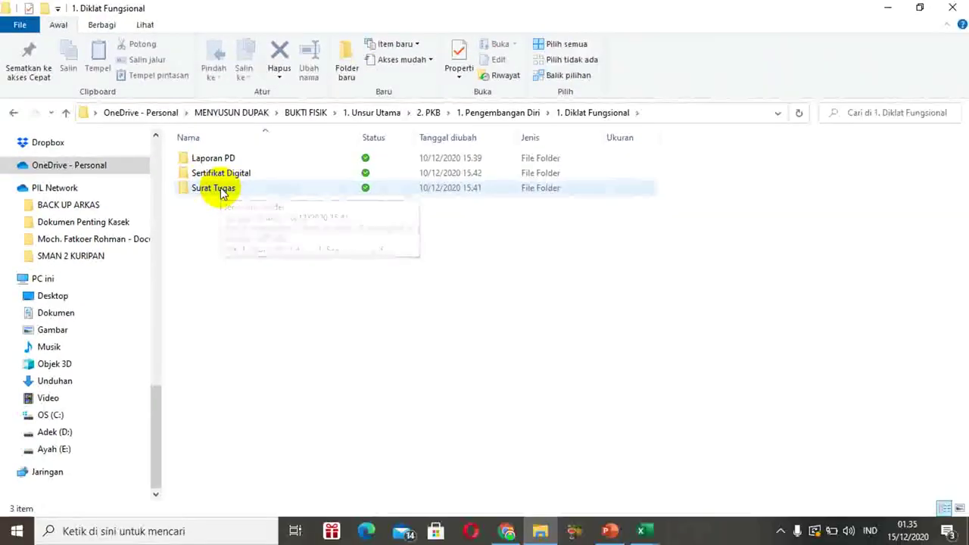
pyautogui.click(479, 342)
pyautogui.doubleClick(221, 190)
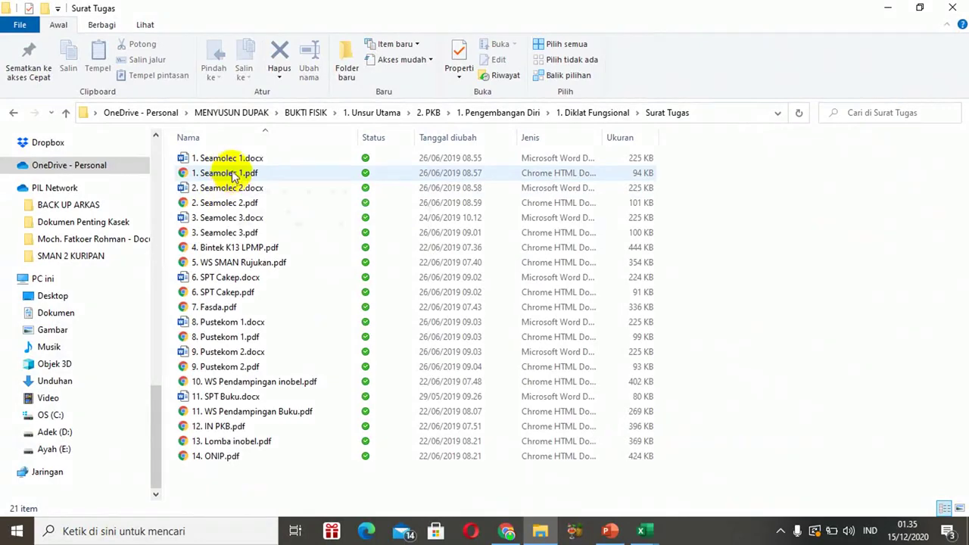
# - Open 1. Seamolec 1.pdf and review the assignment letter's training details, date and signature
pyautogui.click(231, 173)
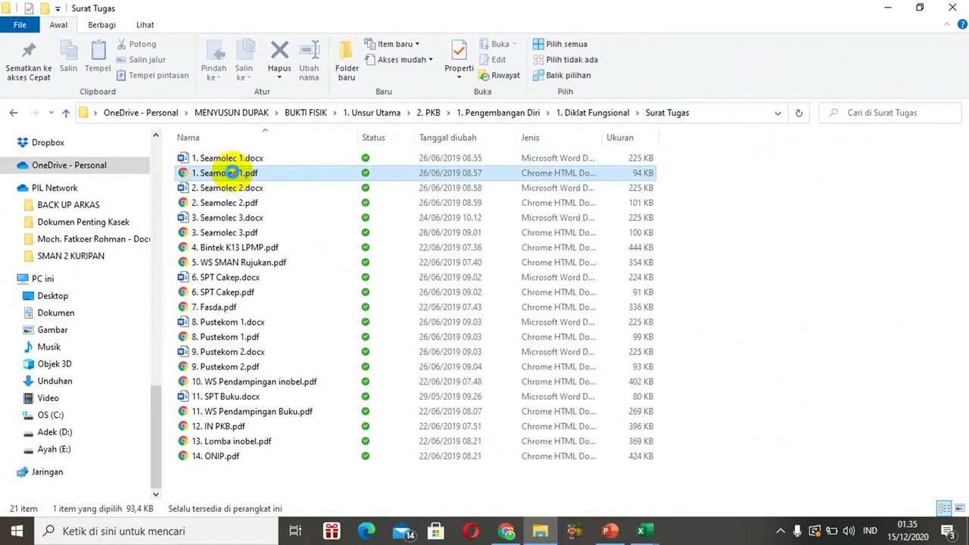
pyautogui.doubleClick(233, 173)
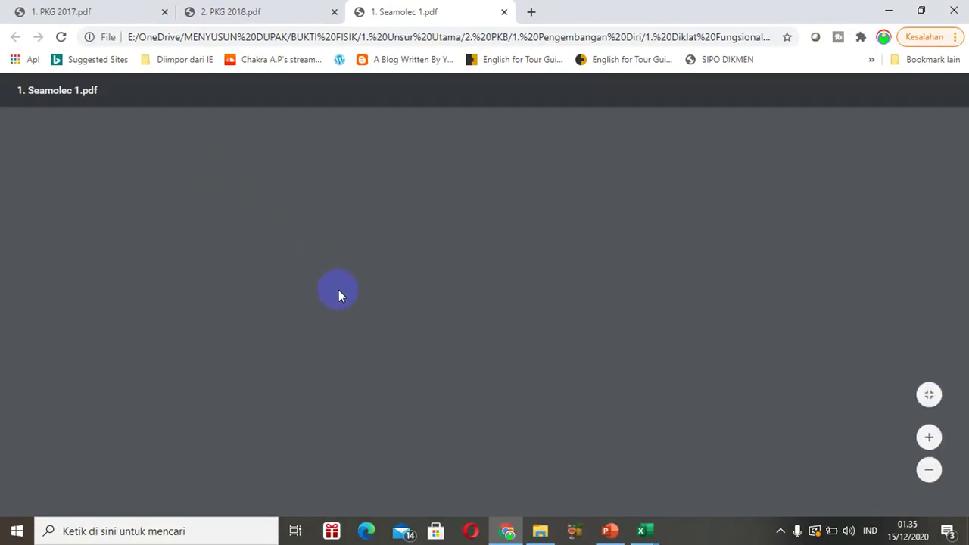
pyautogui.scroll(-5, 392, 312)
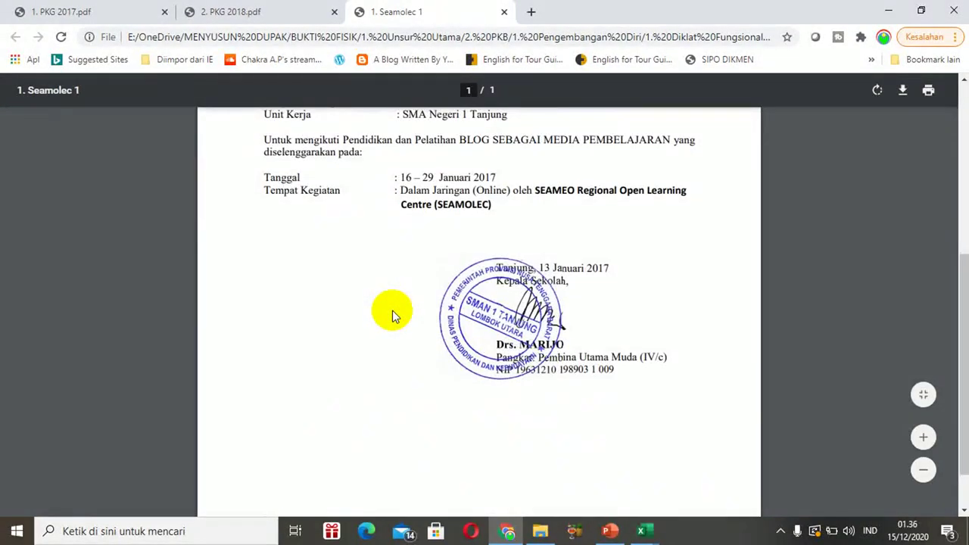
pyautogui.scroll(3, 392, 310)
pyautogui.scroll(1, 392, 310)
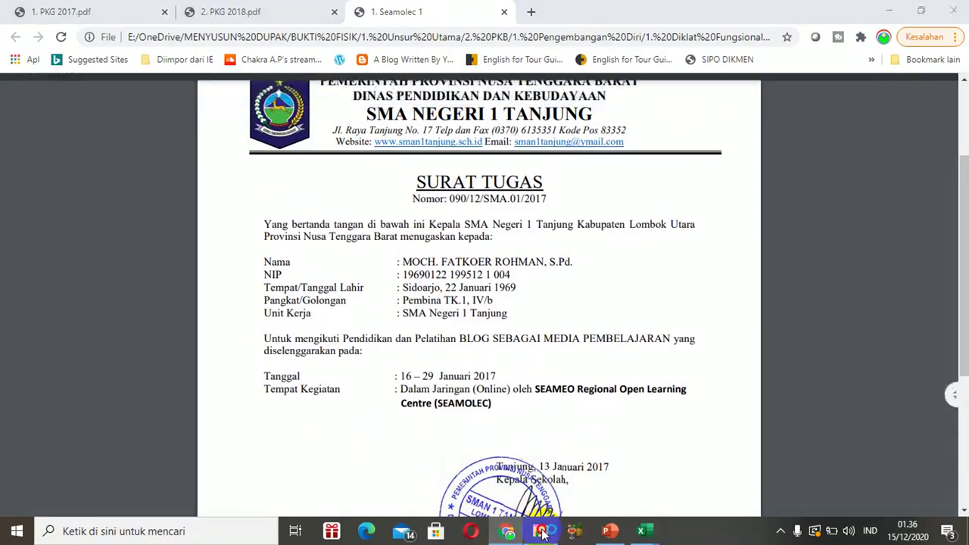
# - Return to the 1. Diklat Fungsional folder in File Explorer and open its Sertifikat Digital subfolder
pyautogui.click(540, 531)
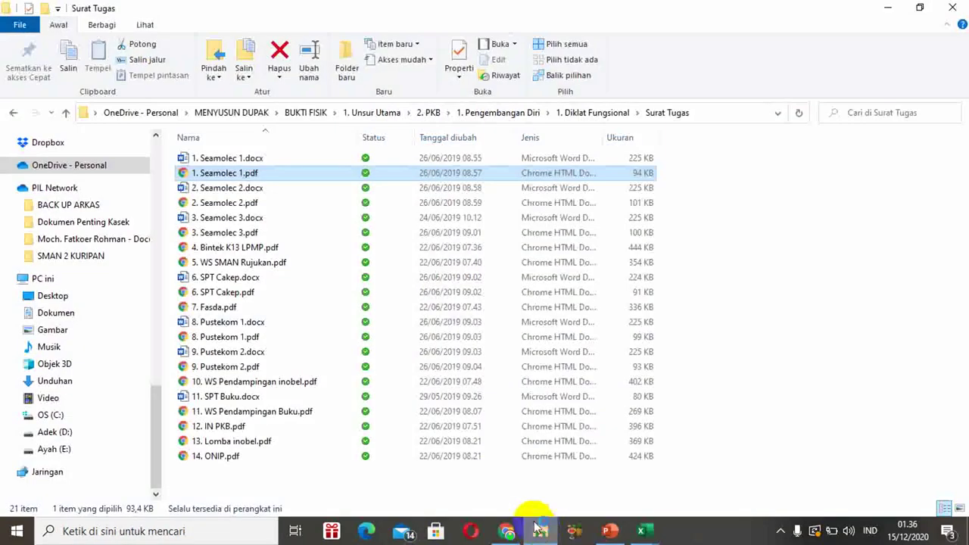
pyautogui.click(580, 115)
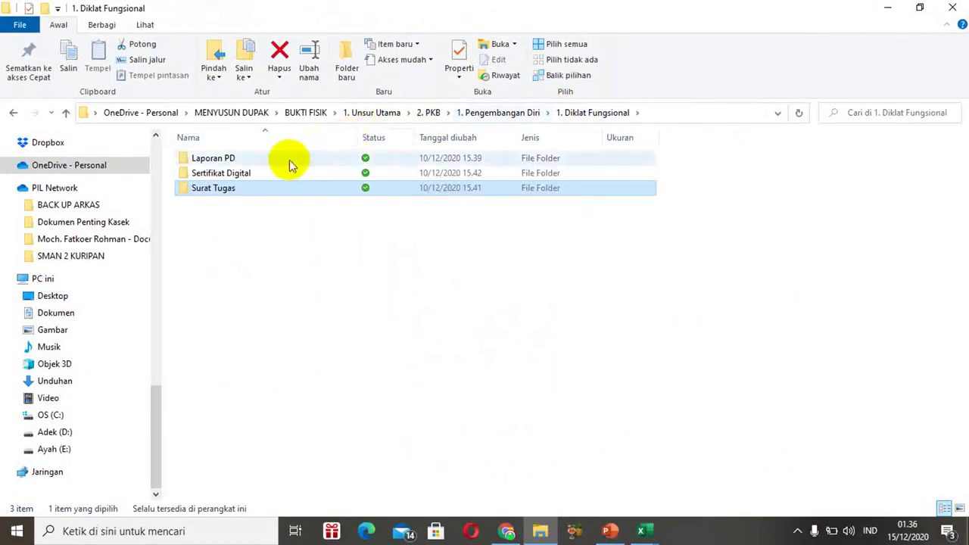
pyautogui.doubleClick(227, 173)
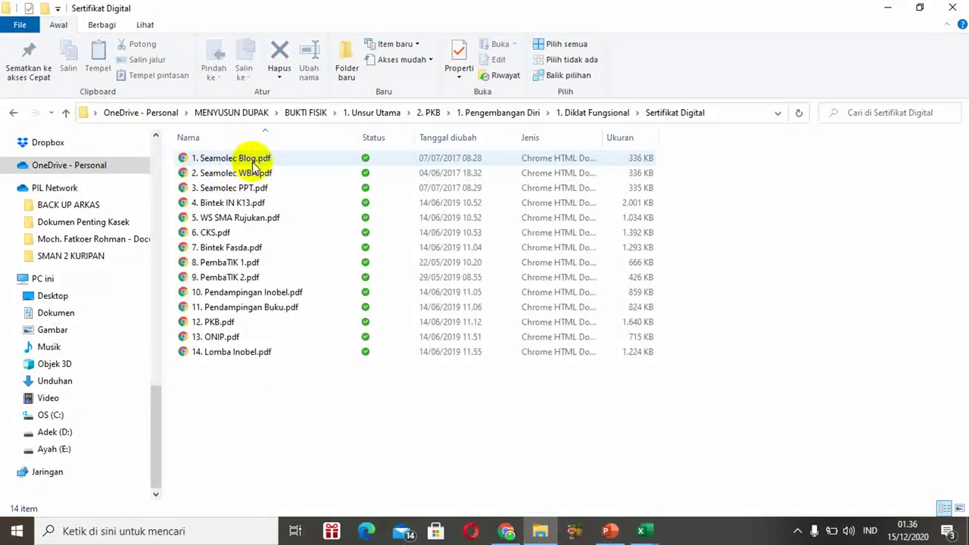
# - Open 1. Seamolec Blog.pdf and review the certificate's training title, dates, signatures and table of materials with hours
pyautogui.click(235, 160)
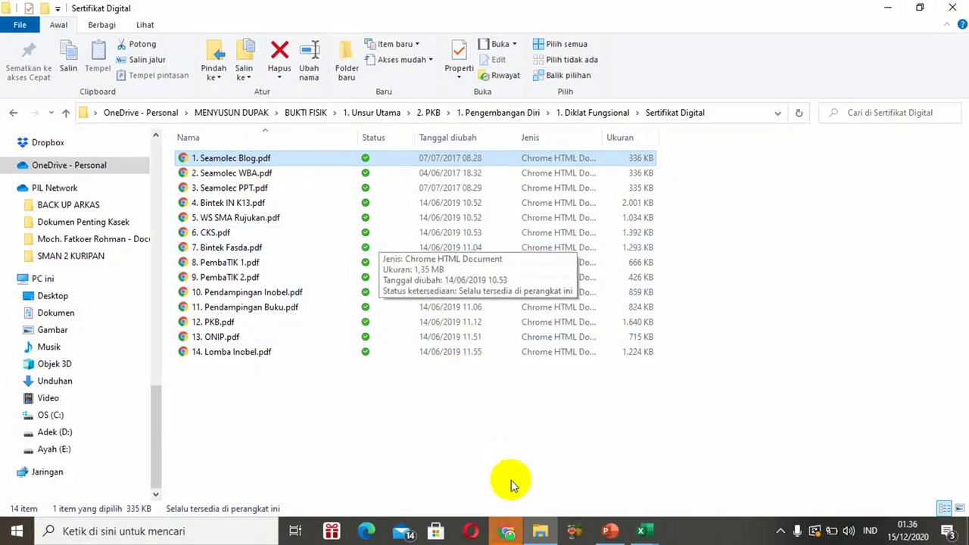
pyautogui.click(508, 532)
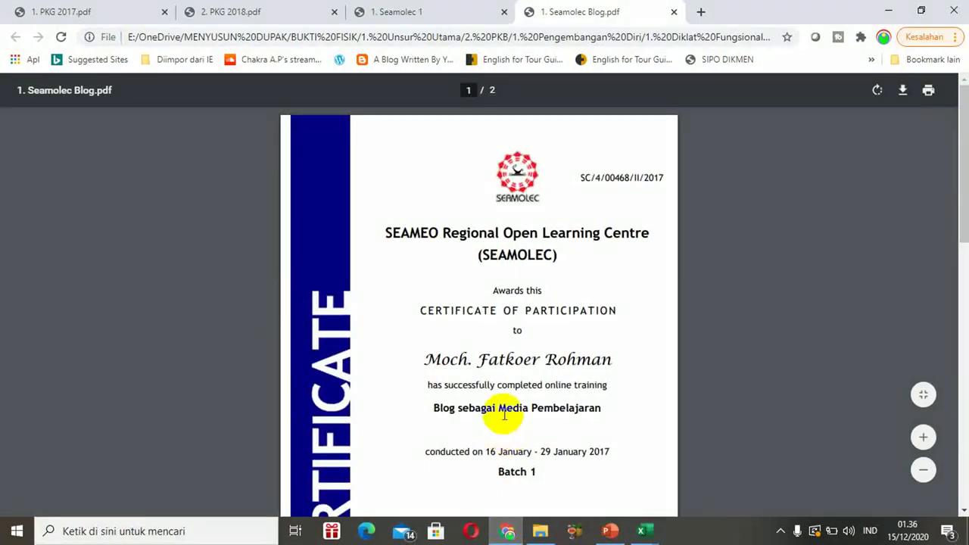
pyautogui.scroll(-6, 504, 414)
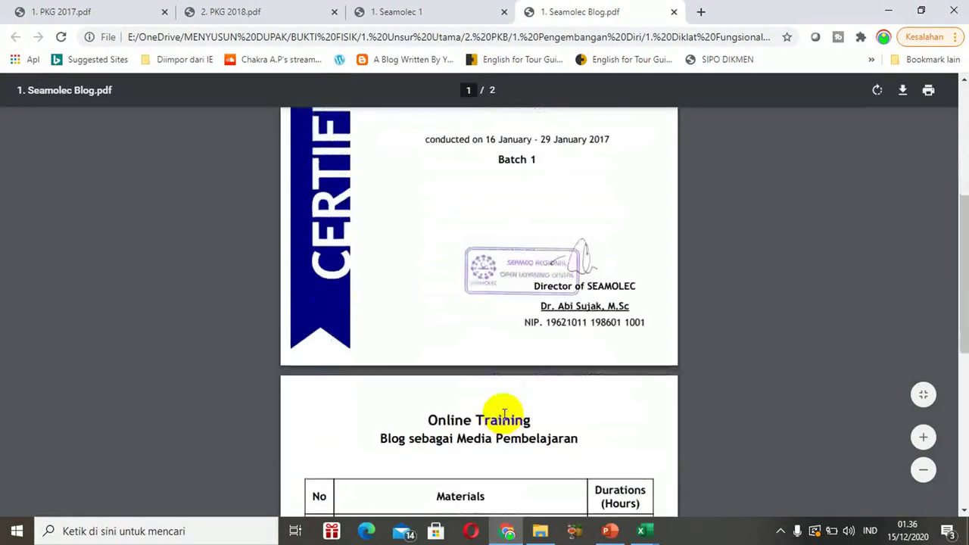
pyautogui.scroll(-3, 504, 414)
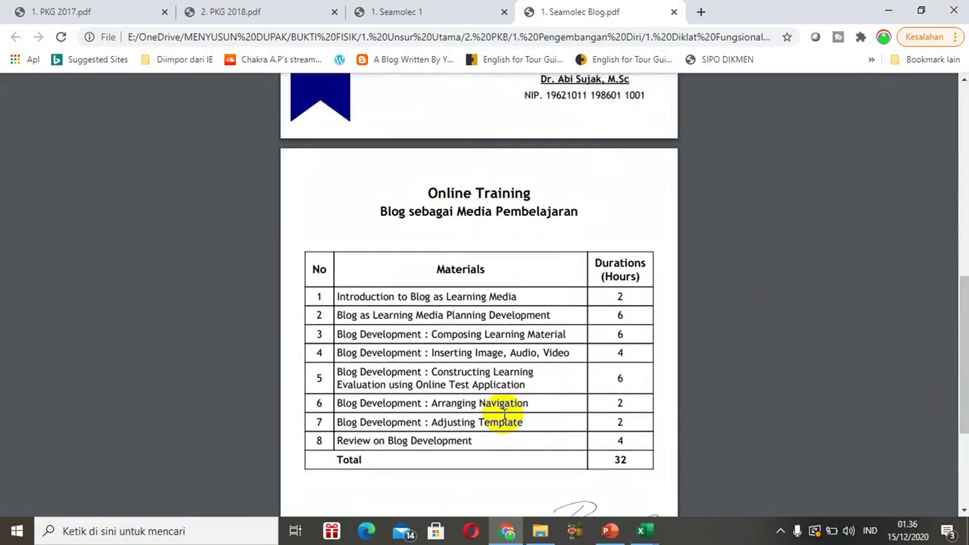
pyautogui.scroll(-3, 504, 414)
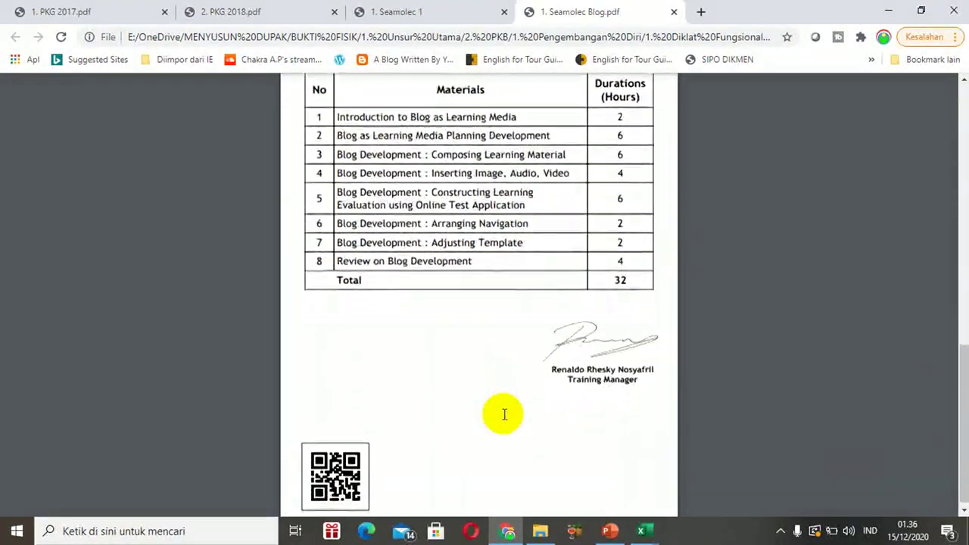
# - Return to 1. Diklat Fungsional in File Explorer and open 1. Laporan PD Blog.pdf from its Laporan PD subfolder
pyautogui.click(539, 530)
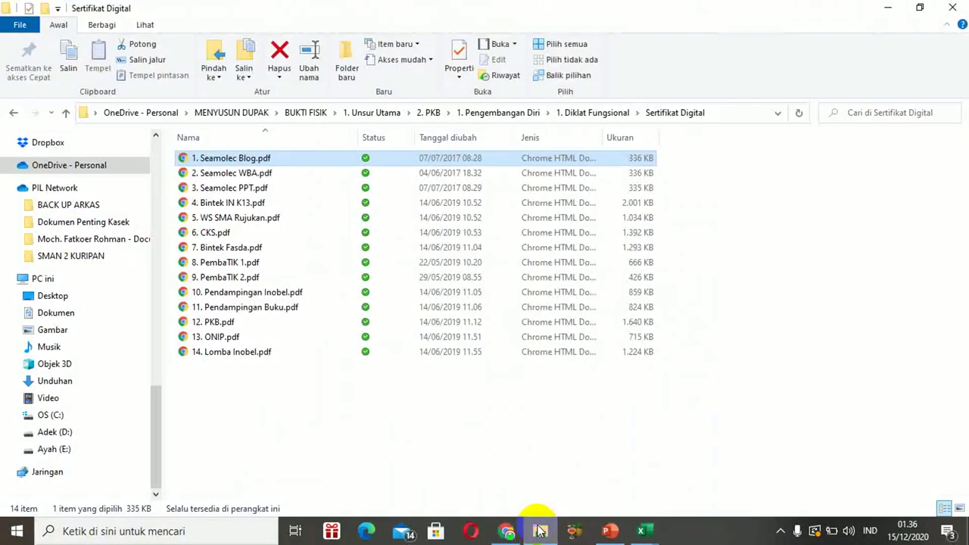
pyautogui.click(575, 119)
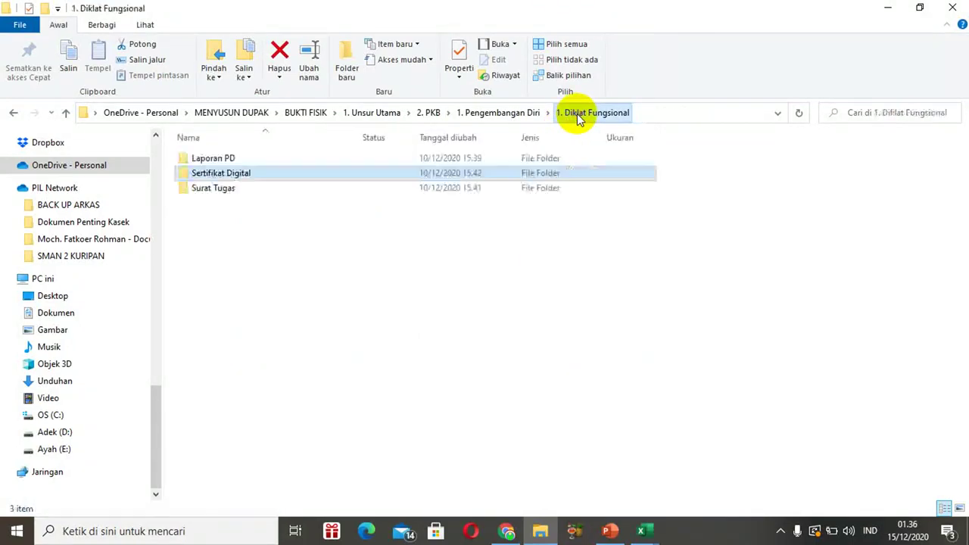
pyautogui.doubleClick(233, 158)
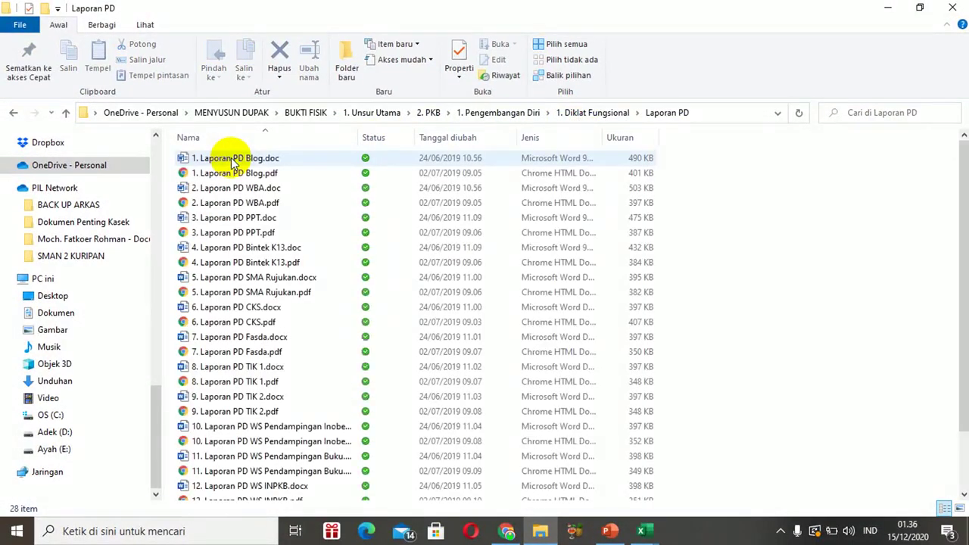
pyautogui.click(231, 174)
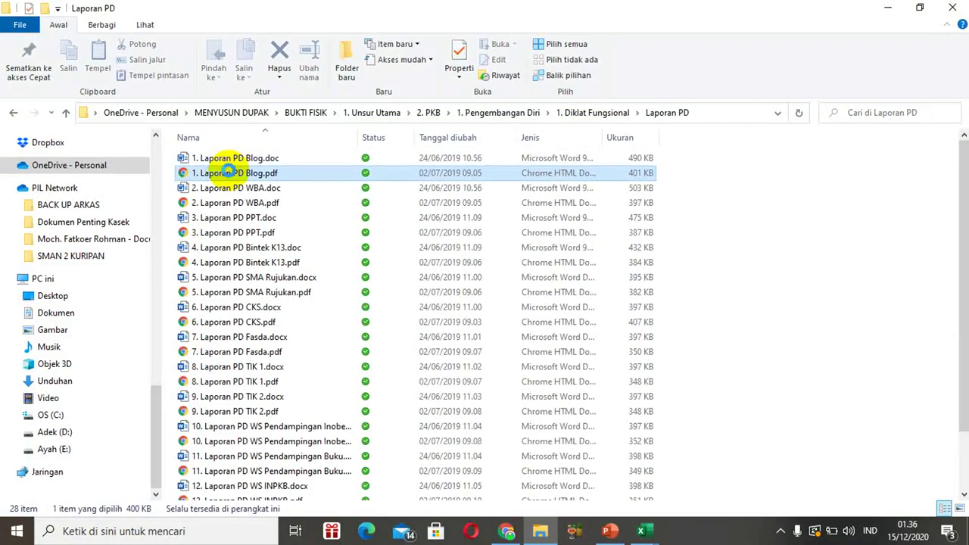
pyautogui.press('Return')
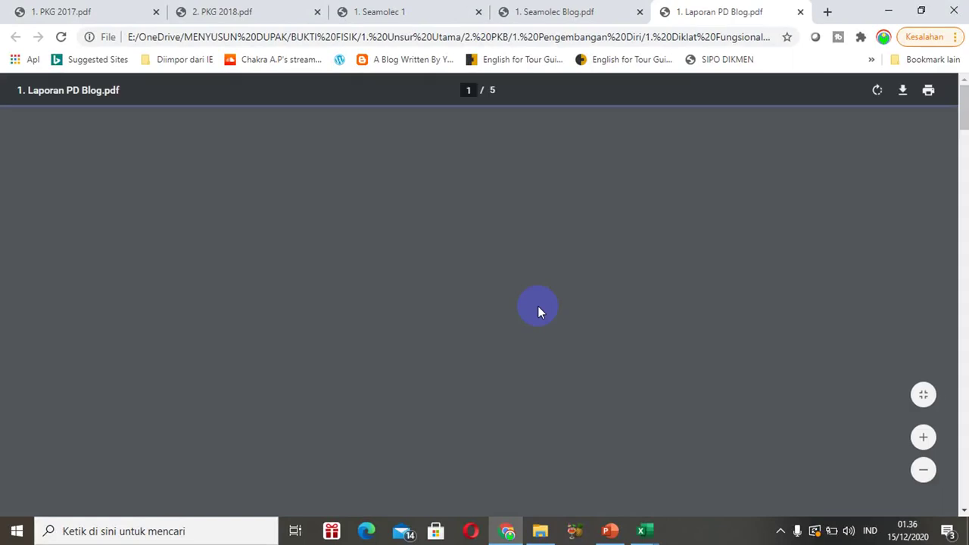
# - Examine the cover page of the Laporan Pengembangan Diri, including its title, school logo, author details and institution
pyautogui.scroll(-3, 539, 310)
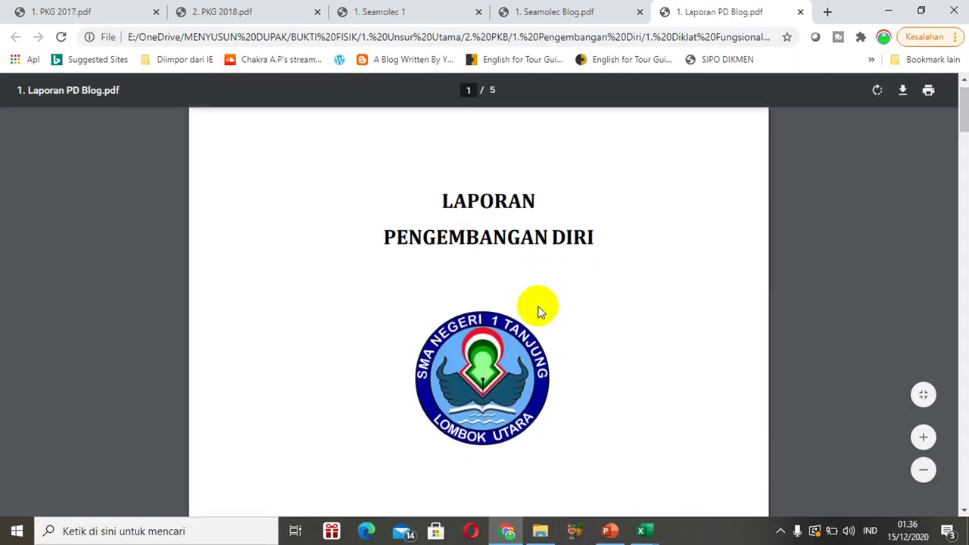
pyautogui.scroll(-1, 539, 310)
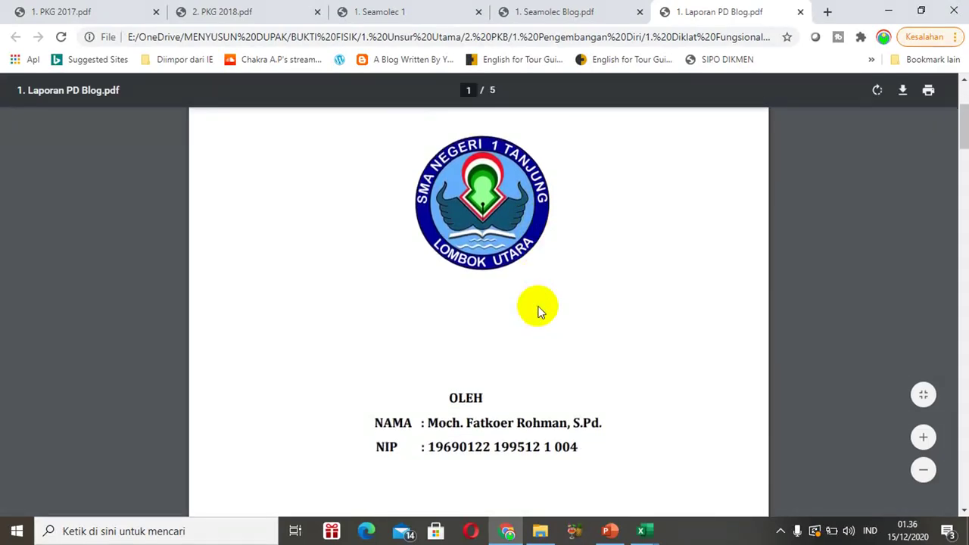
pyautogui.scroll(-4, 539, 310)
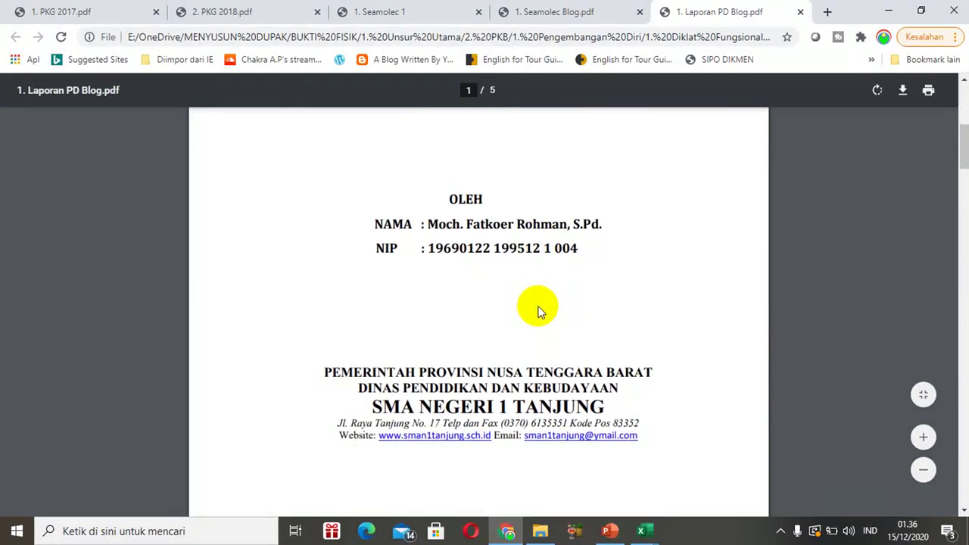
pyautogui.scroll(-2, 540, 311)
pyautogui.scroll(-5, 539, 310)
pyautogui.scroll(-3, 539, 310)
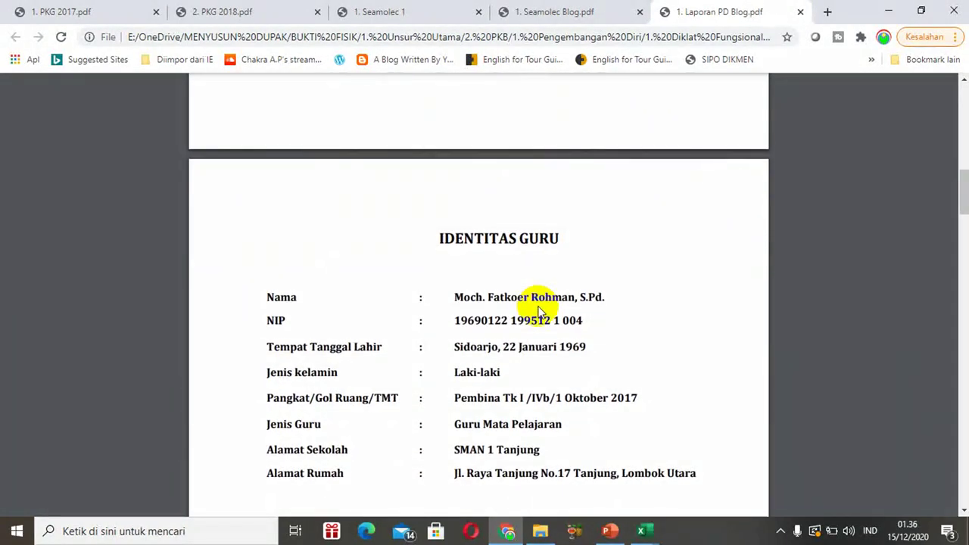
pyautogui.scroll(18, 539, 310)
# - Review the report's Identitas Guru page and the signed Lembar Pengesahan page
pyautogui.scroll(-12, 539, 311)
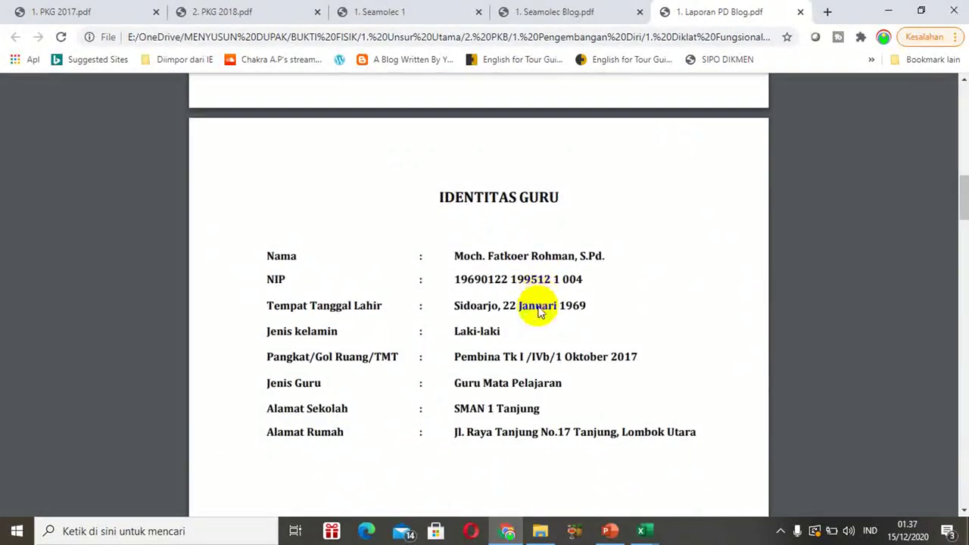
pyautogui.scroll(-1, 539, 310)
pyautogui.scroll(-4, 539, 310)
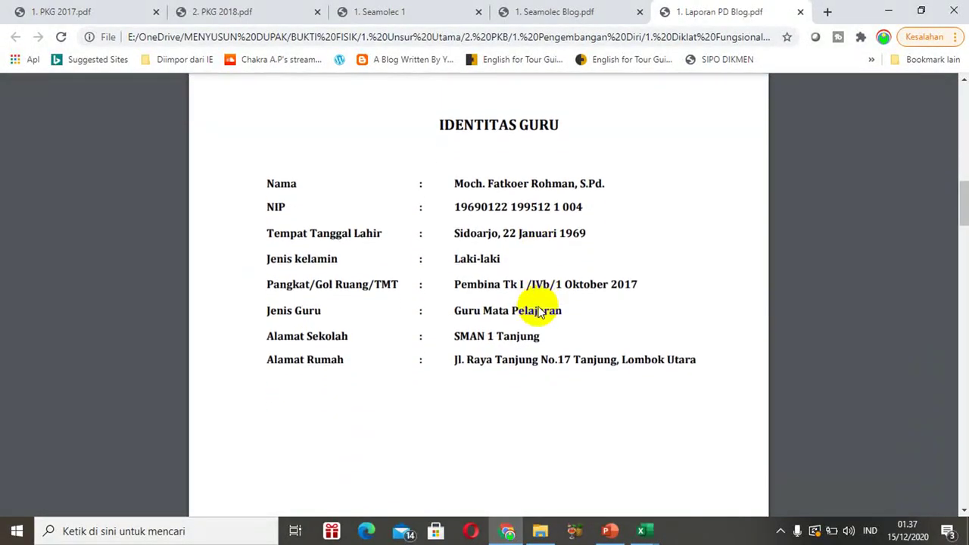
pyautogui.scroll(-4, 539, 310)
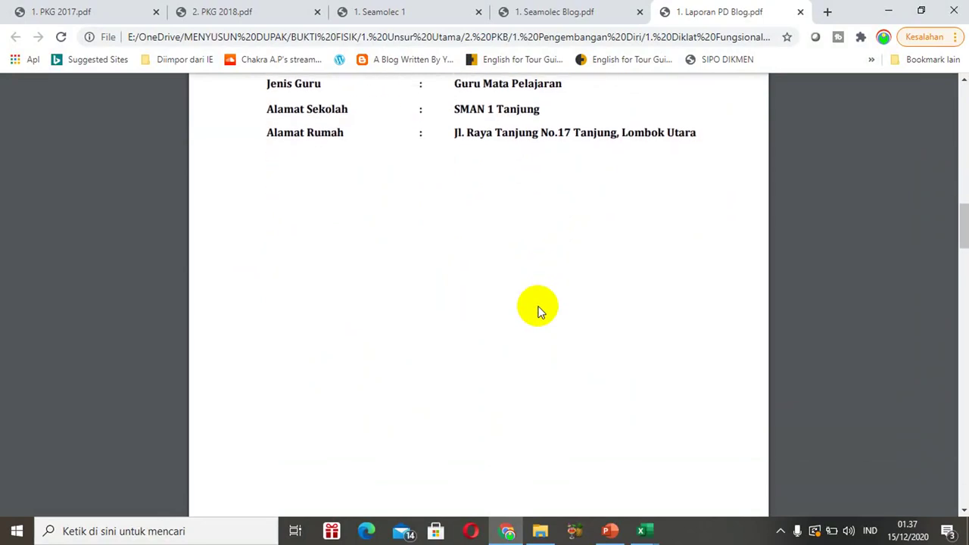
pyautogui.scroll(-8, 539, 310)
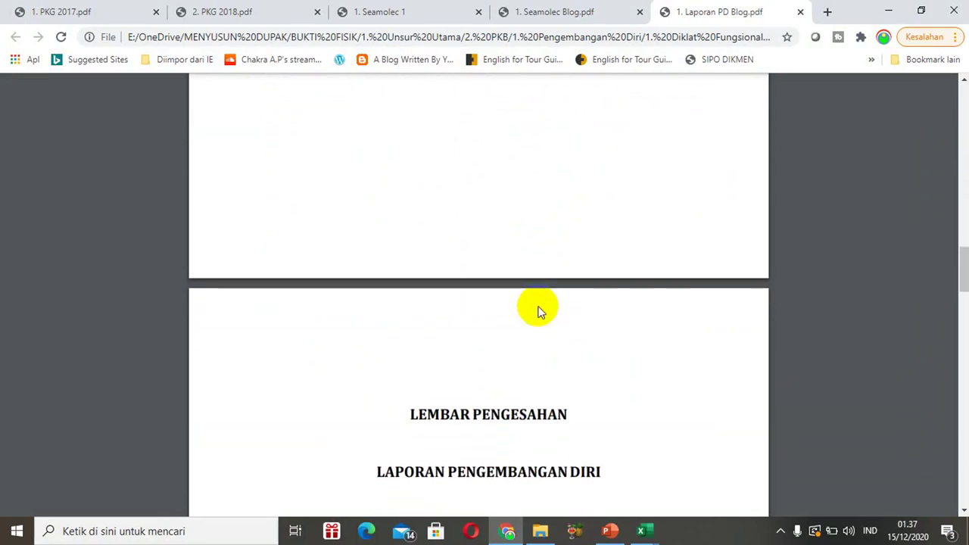
pyautogui.scroll(-6, 539, 311)
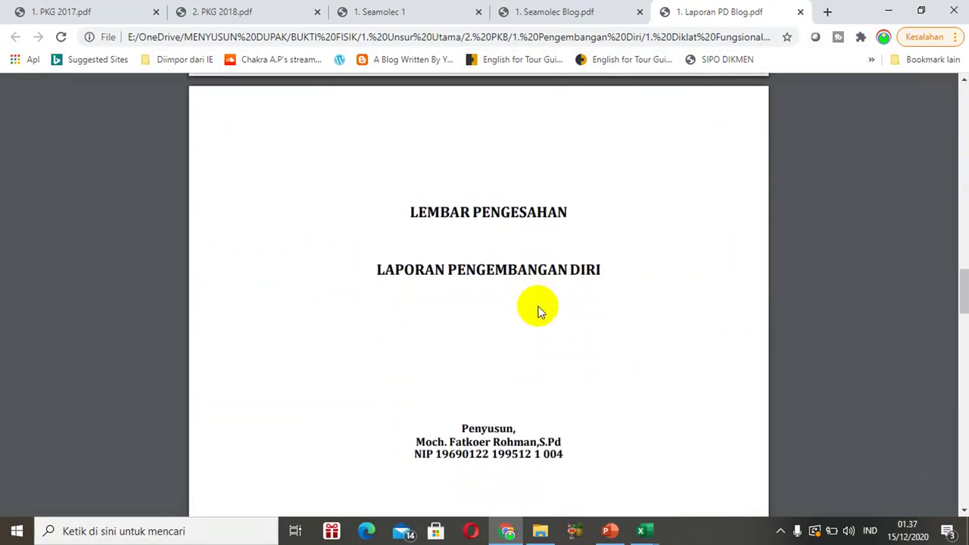
pyautogui.scroll(-15, 539, 310)
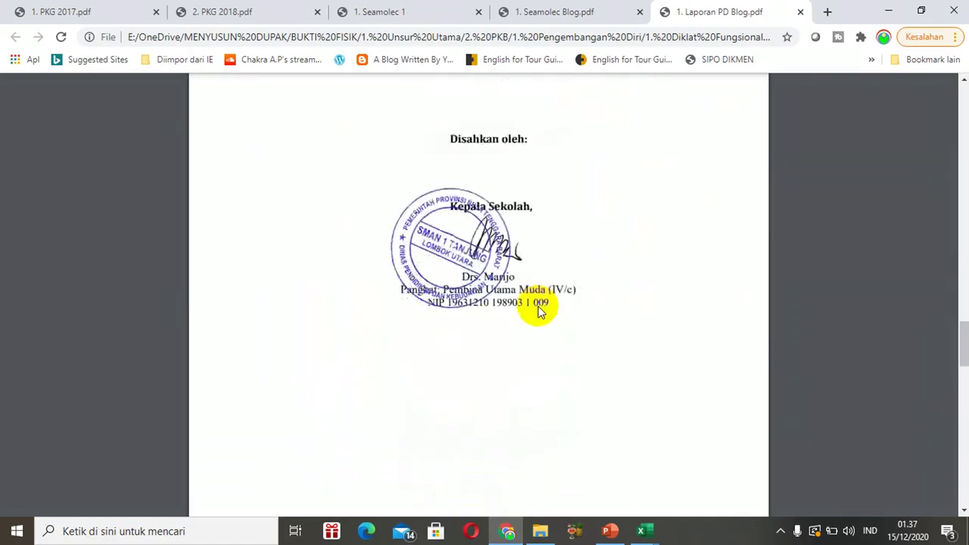
# - Read the report's Bagian Awal, Bagian Inti and Bagian Akhir, including the materials table and training summary matrix
pyautogui.scroll(-3, 539, 311)
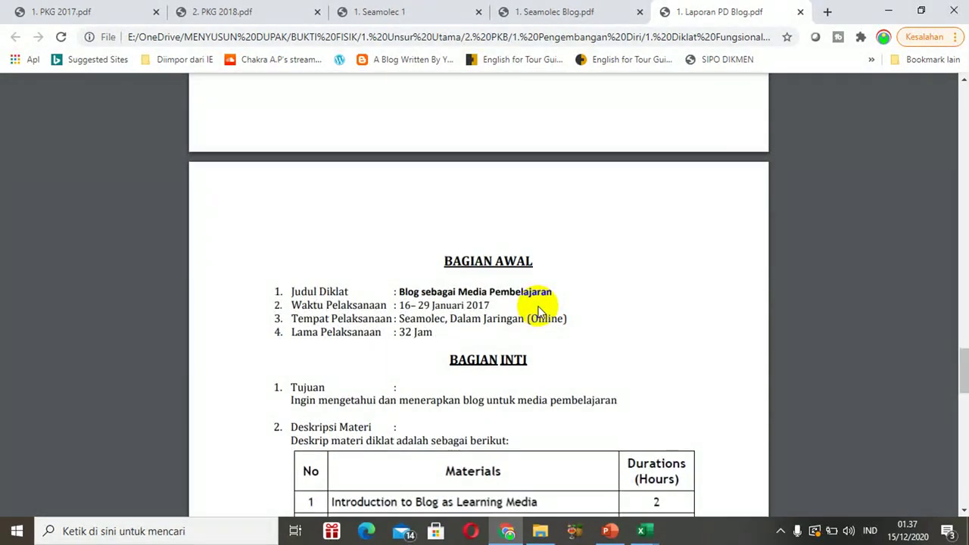
pyautogui.scroll(-4, 539, 310)
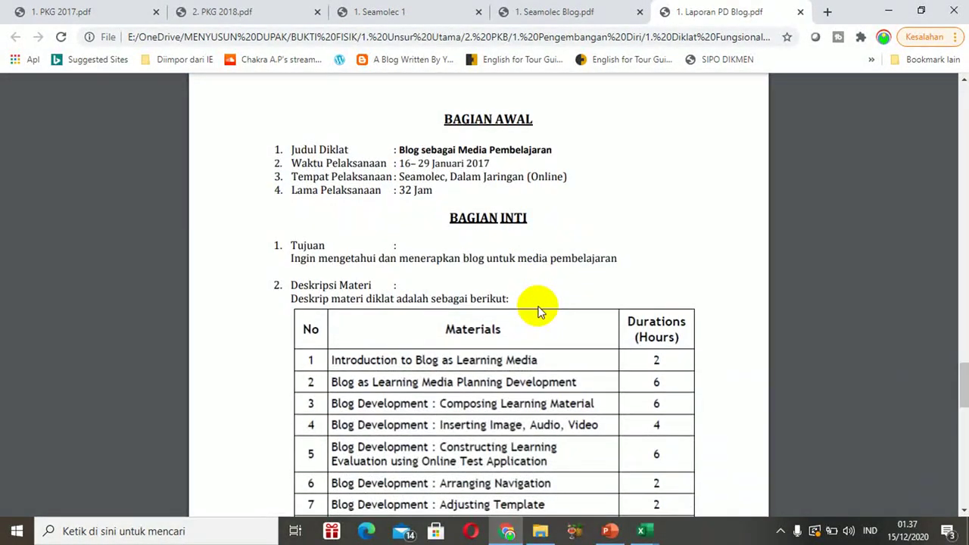
pyautogui.scroll(-5, 539, 310)
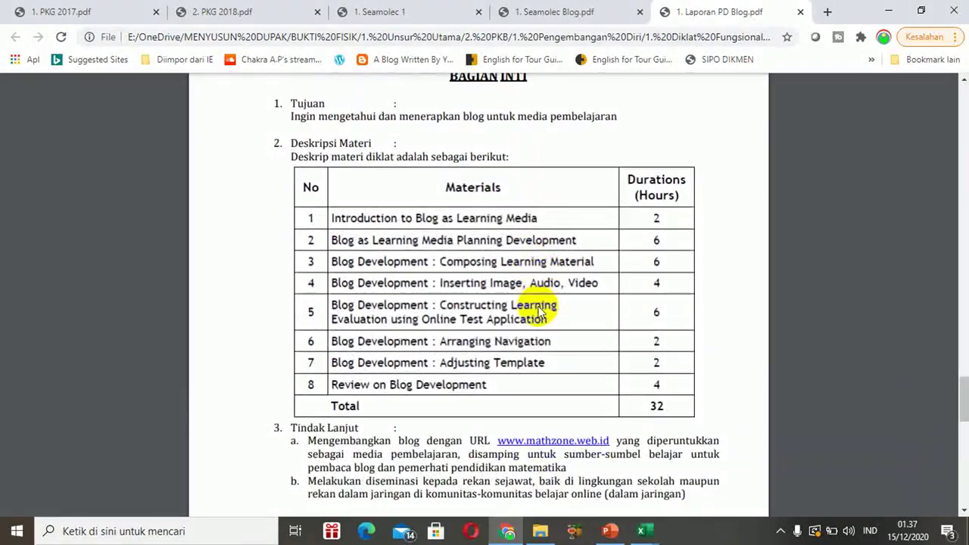
pyautogui.scroll(-15, 539, 311)
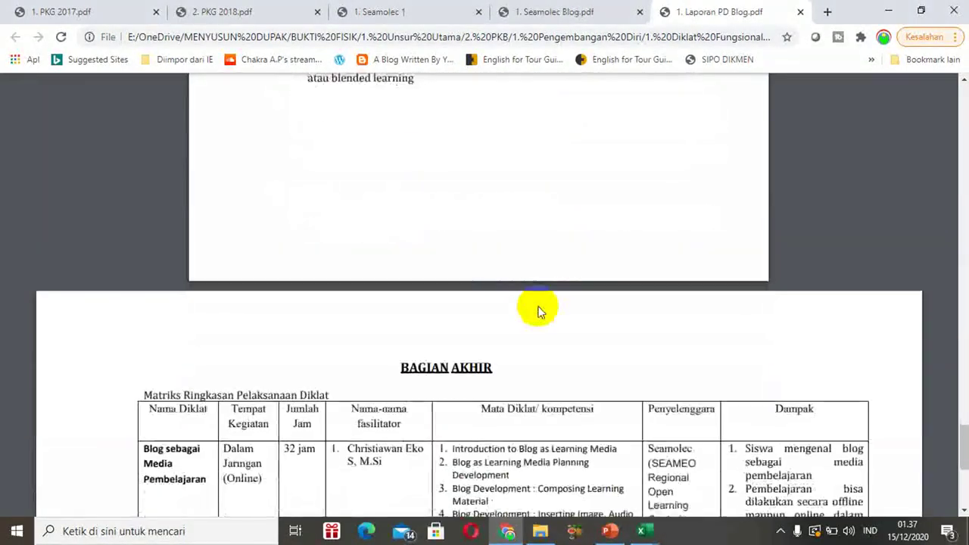
pyautogui.scroll(-3, 539, 310)
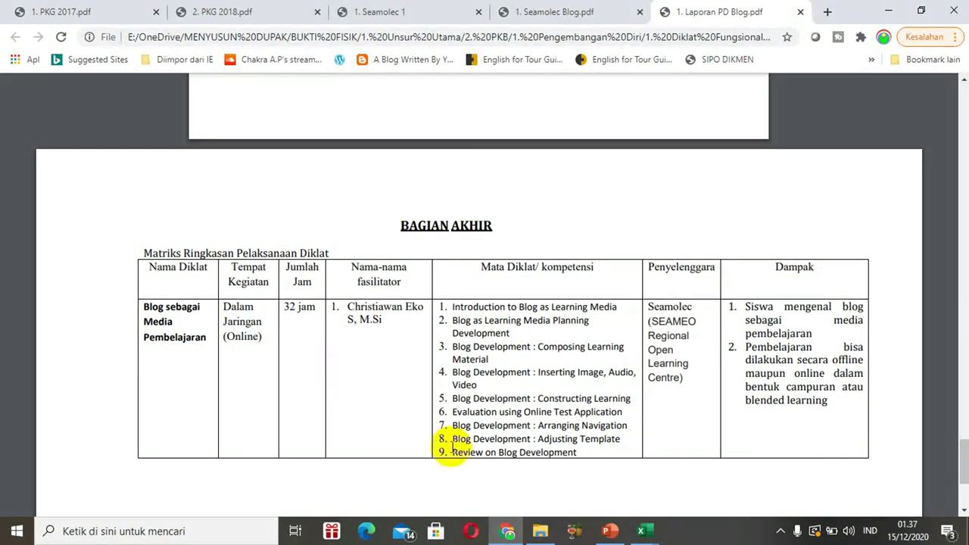
# - Return to the 2. PKB folder in File Explorer and go through 1. Pengembangan Diri into 1. Diklat Fungsional
pyautogui.click(540, 530)
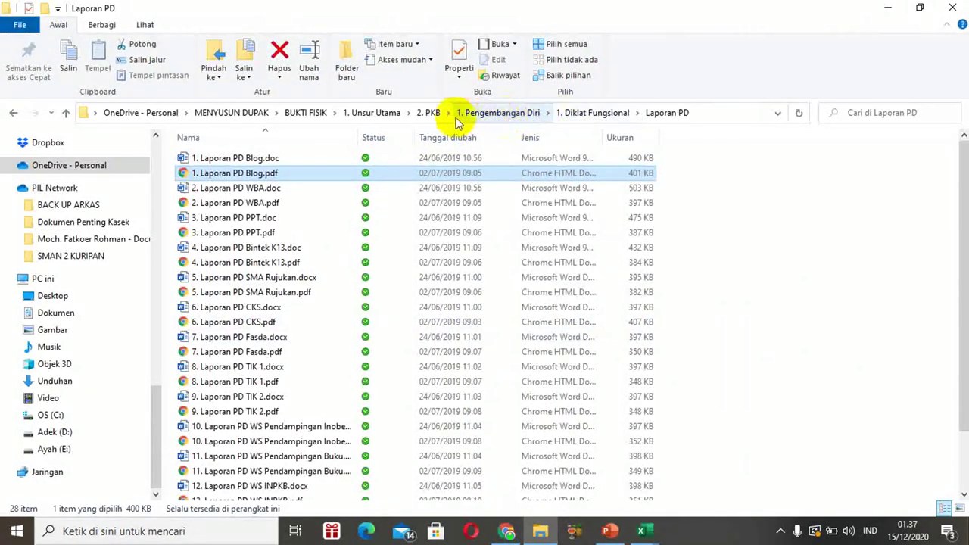
pyautogui.click(433, 114)
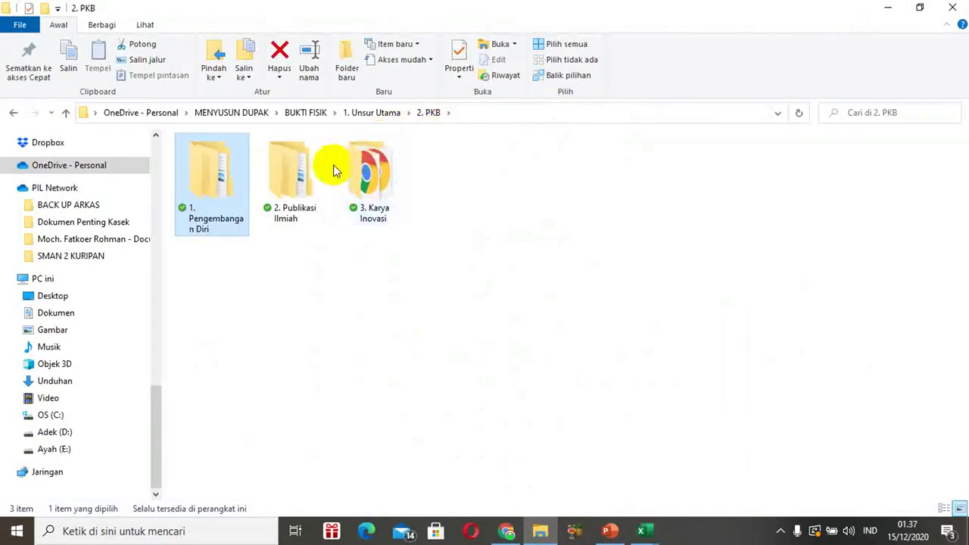
pyautogui.doubleClick(224, 218)
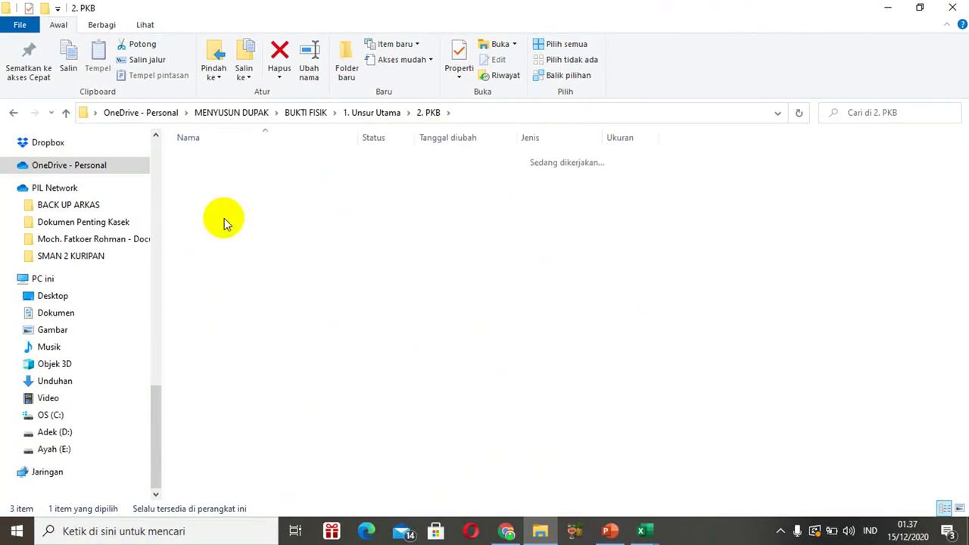
pyautogui.doubleClick(231, 161)
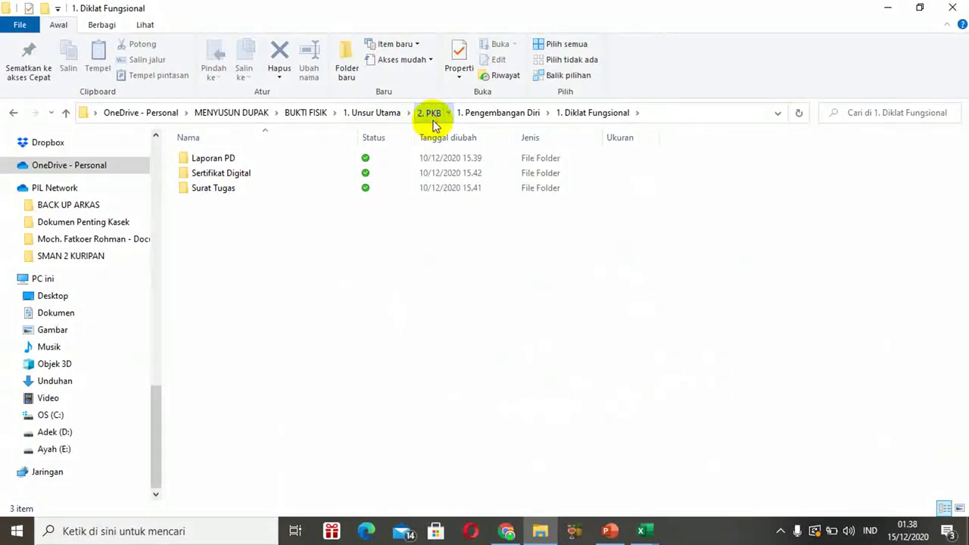
# - Go back to 2. PKB and open the 1. Nara Sumber Seminar folder inside 2. Publikasi Ilmiah
pyautogui.click(434, 119)
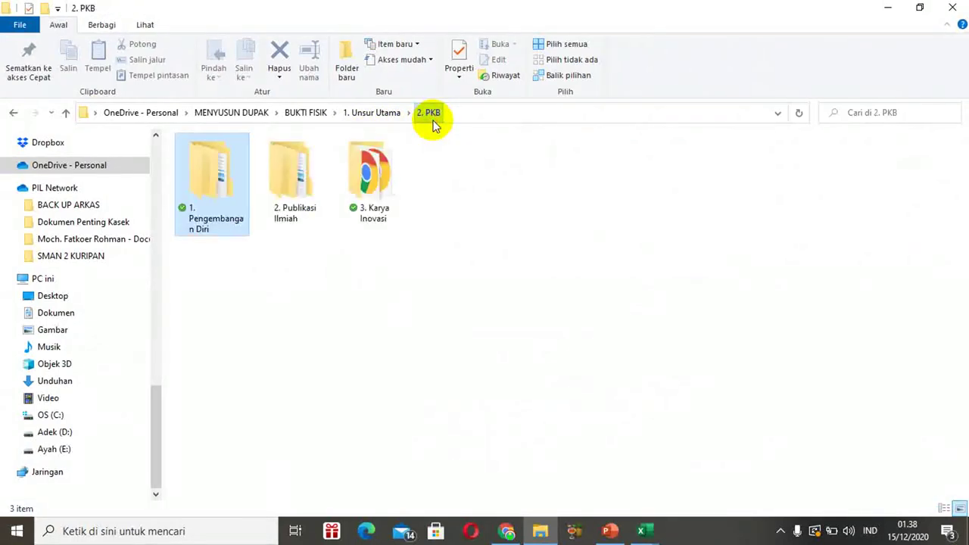
pyautogui.doubleClick(309, 187)
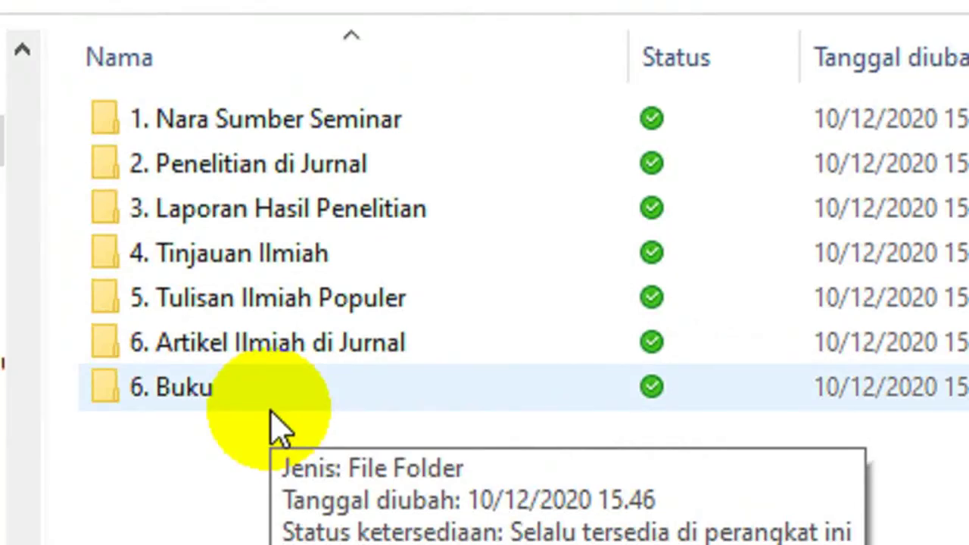
pyautogui.doubleClick(252, 148)
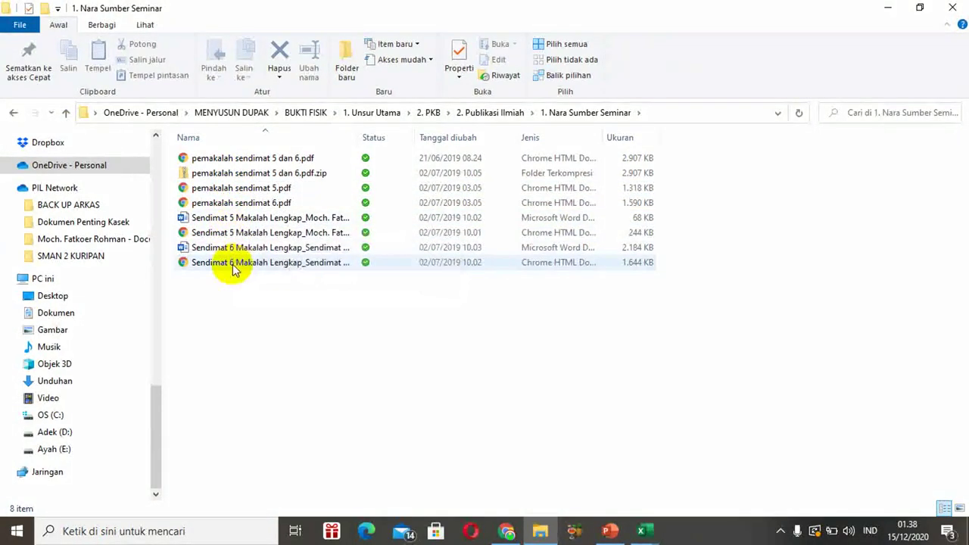
# - Open the Sendimat 5 Makalah Lengkap Word document and the Sendimat 6 Makalah Lengkap PDF
pyautogui.click(231, 218)
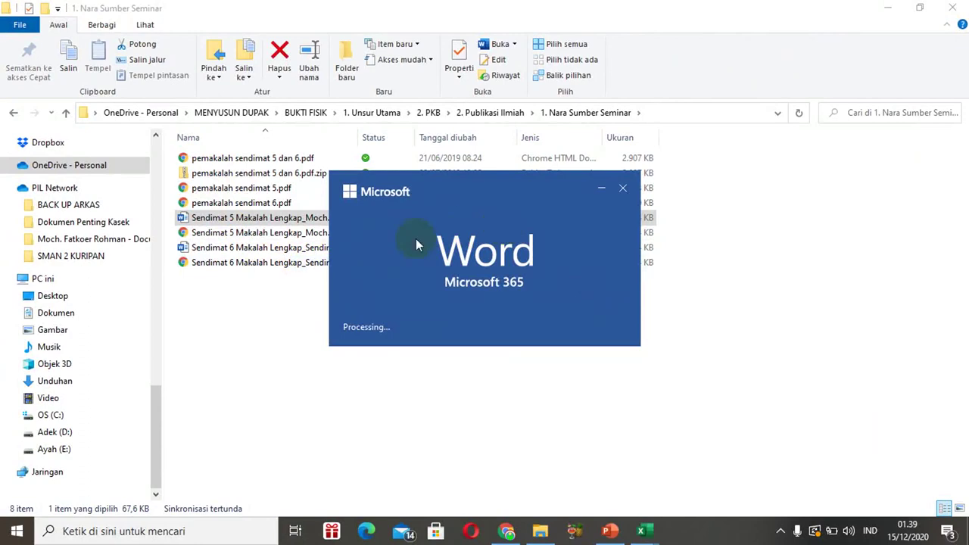
pyautogui.click(225, 262)
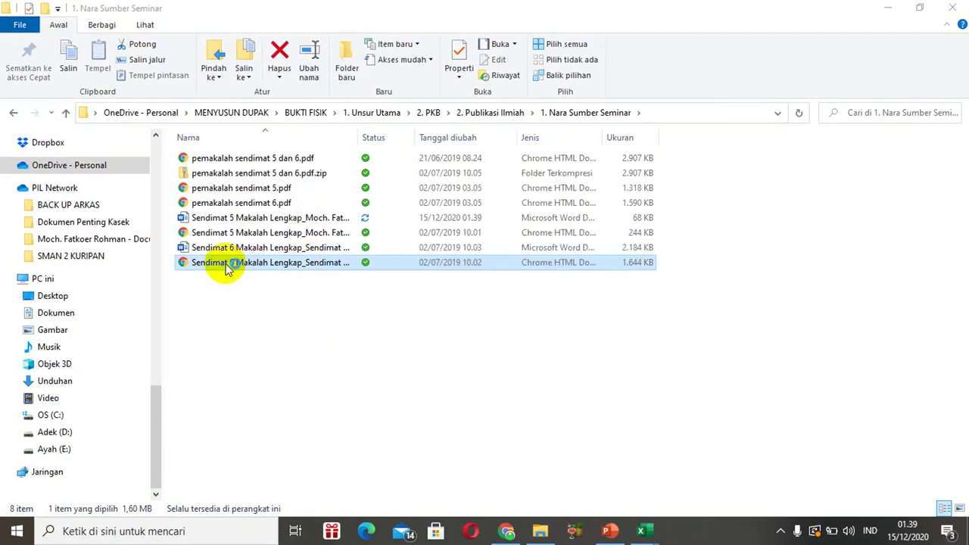
pyautogui.doubleClick(226, 263)
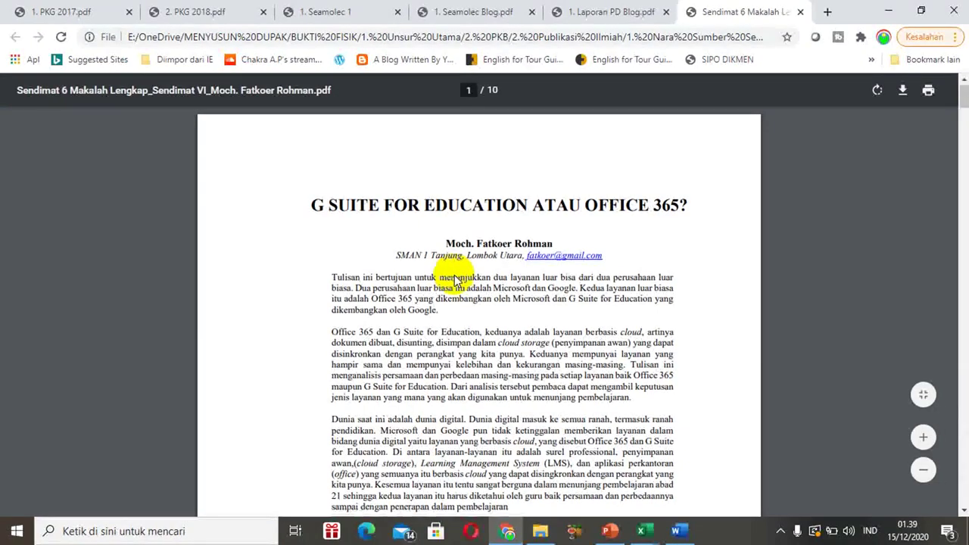
# - Read through the Sendimat 6 paper from its opening page to the email screenshots on page 4
pyautogui.scroll(-3, 455, 280)
pyautogui.scroll(-5, 454, 279)
pyautogui.scroll(-20, 454, 280)
pyautogui.scroll(-10, 455, 281)
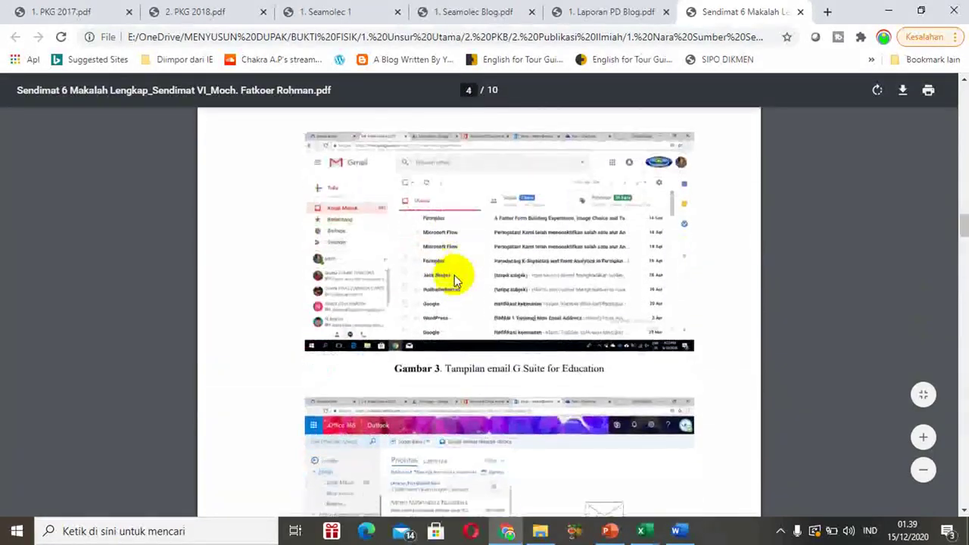
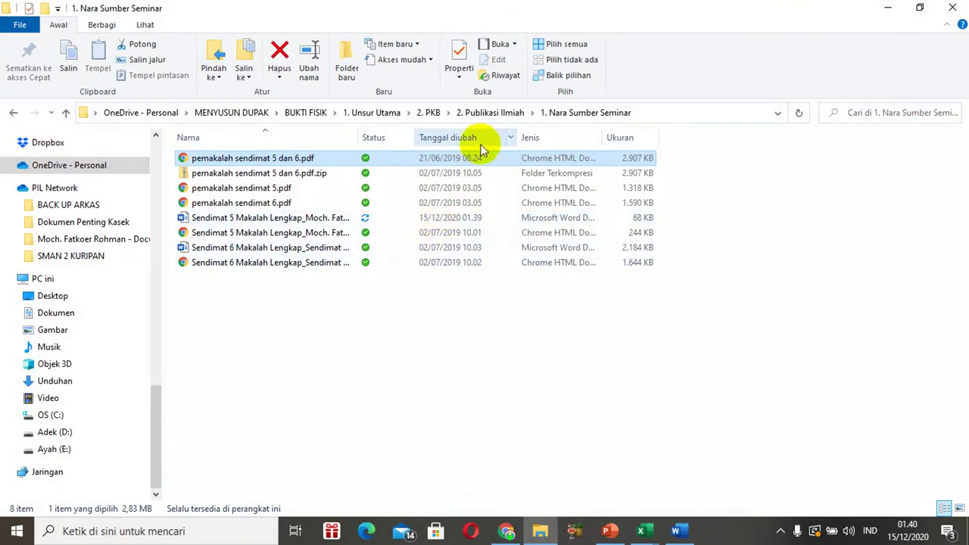
# - Go back to 2. Publikasi Ilmiah, open Edumat 14 kecil.pdf from 2. Penelitian di Jurnal and examine the article titles on its cover
pyautogui.click(488, 114)
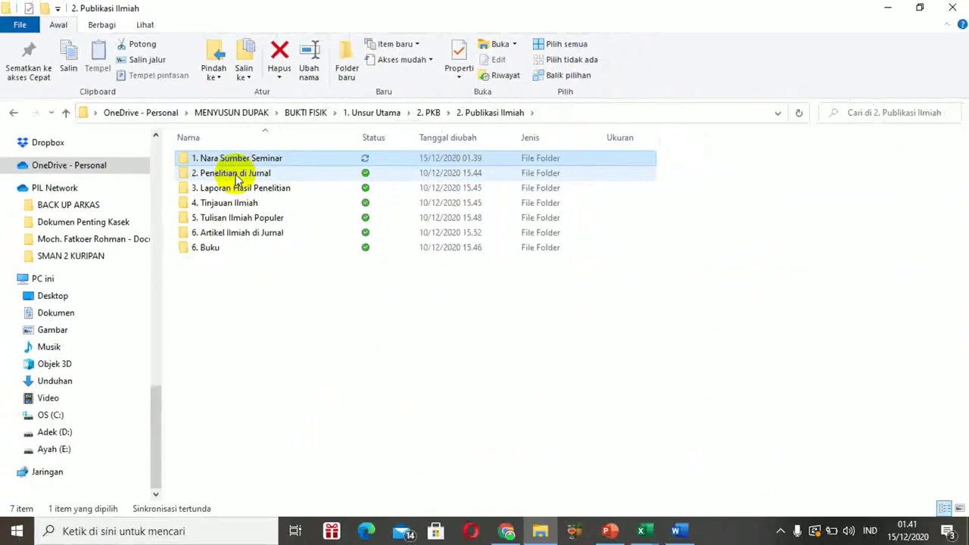
pyautogui.doubleClick(488, 272)
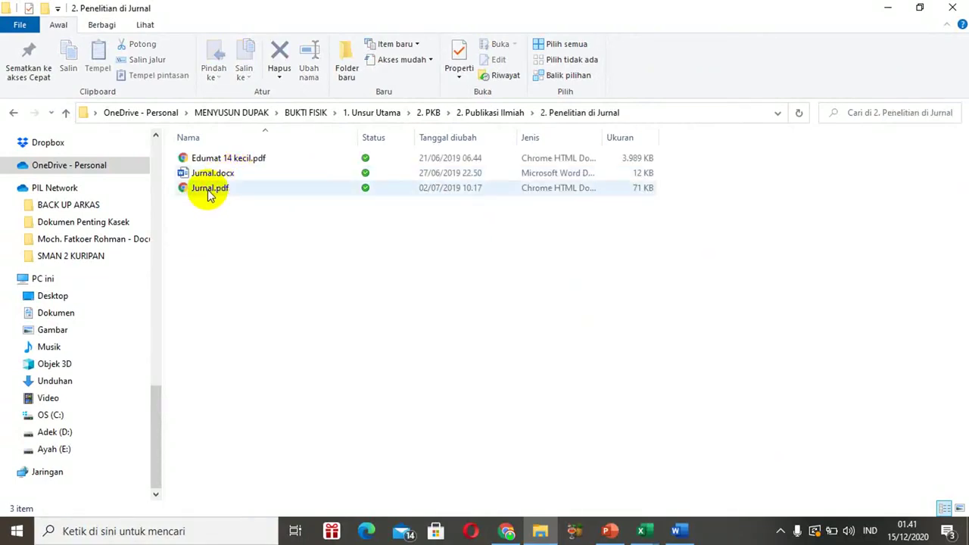
pyautogui.click(219, 160)
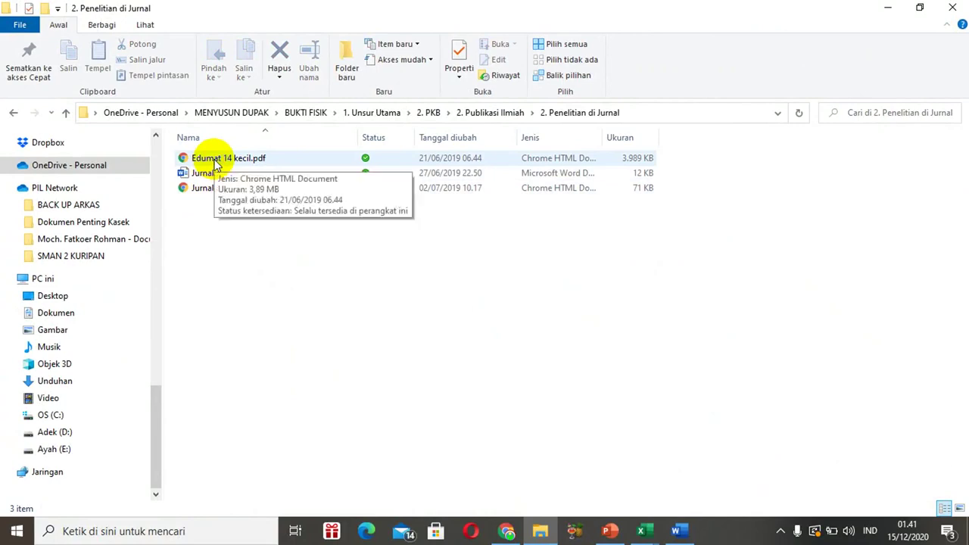
pyautogui.click(215, 159)
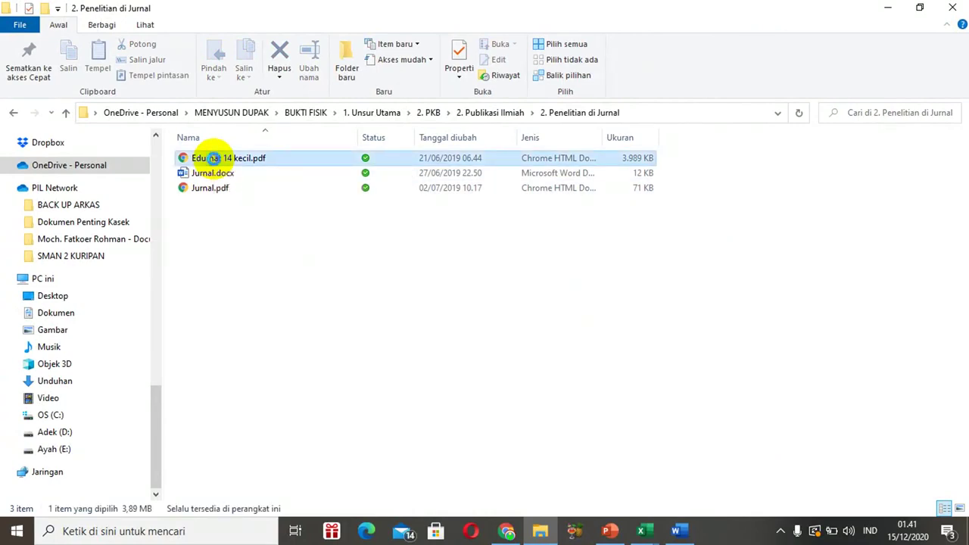
pyautogui.doubleClick(212, 158)
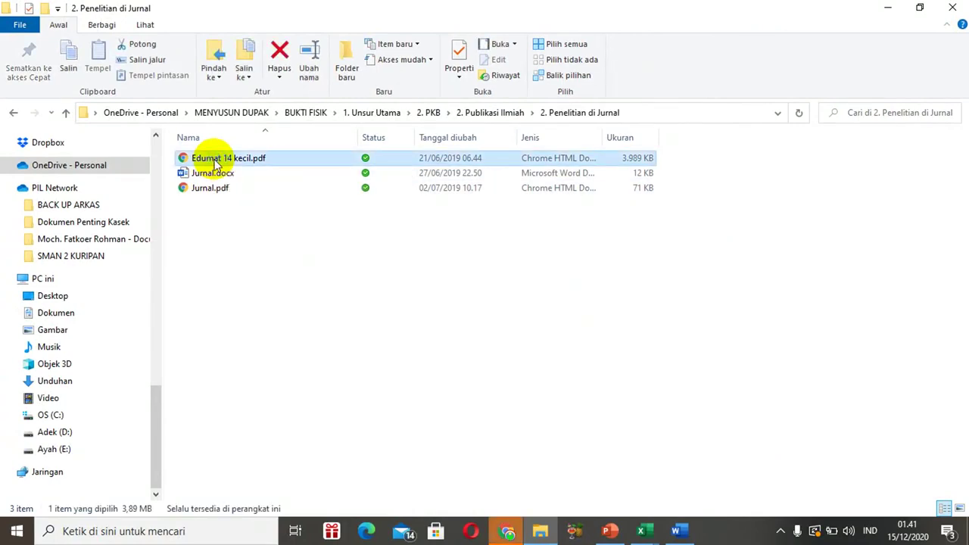
pyautogui.click(507, 531)
pyautogui.click(577, 314)
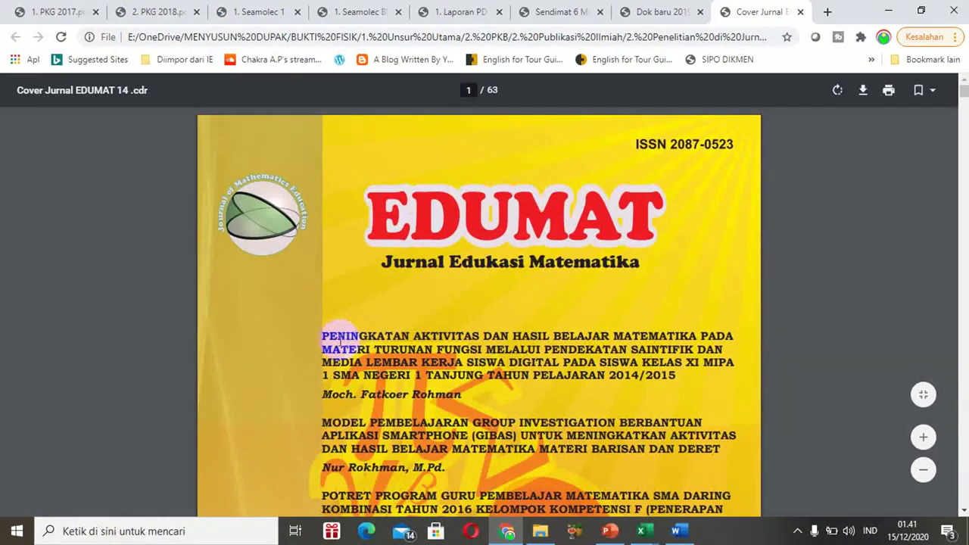
pyautogui.moveTo(444, 335); pyautogui.dragTo(465, 327)
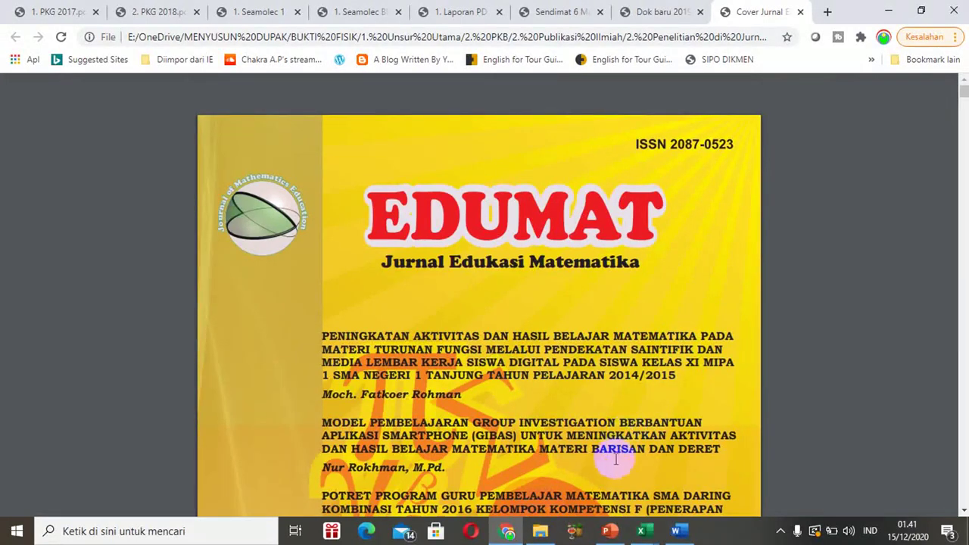
# - Return to 2. Publikasi Ilmiah in File Explorer and open Notulen.pdf from the 3. Laporan Hasil Penelitian folder
pyautogui.click(544, 531)
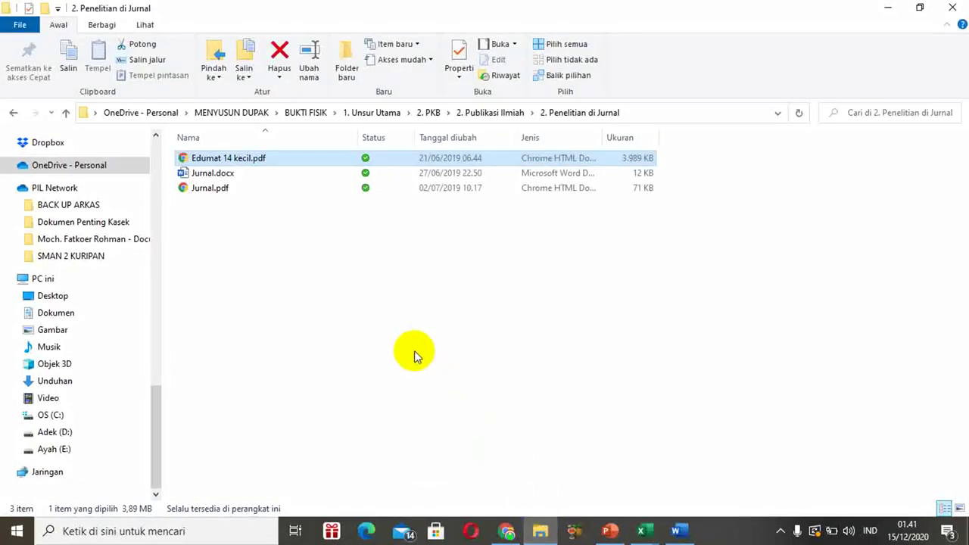
pyautogui.click(488, 115)
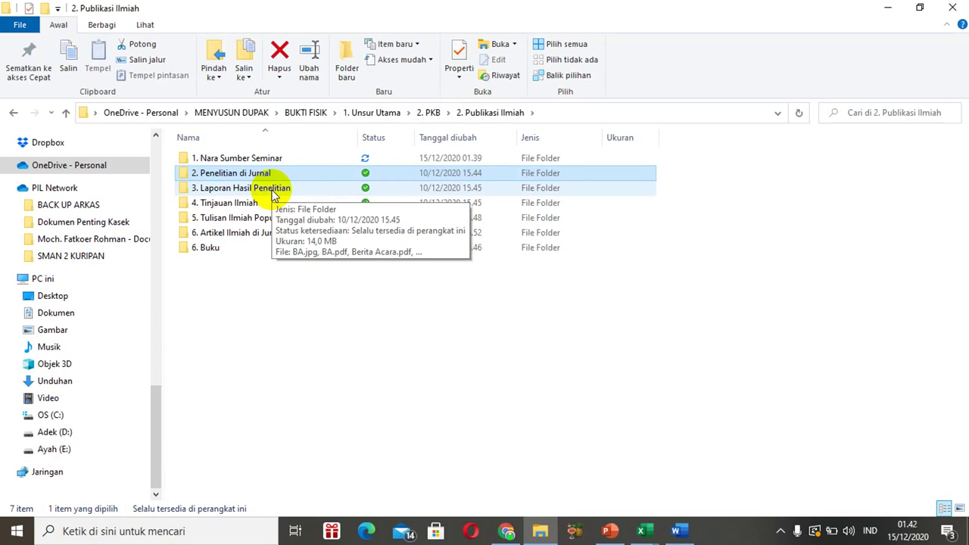
pyautogui.doubleClick(256, 189)
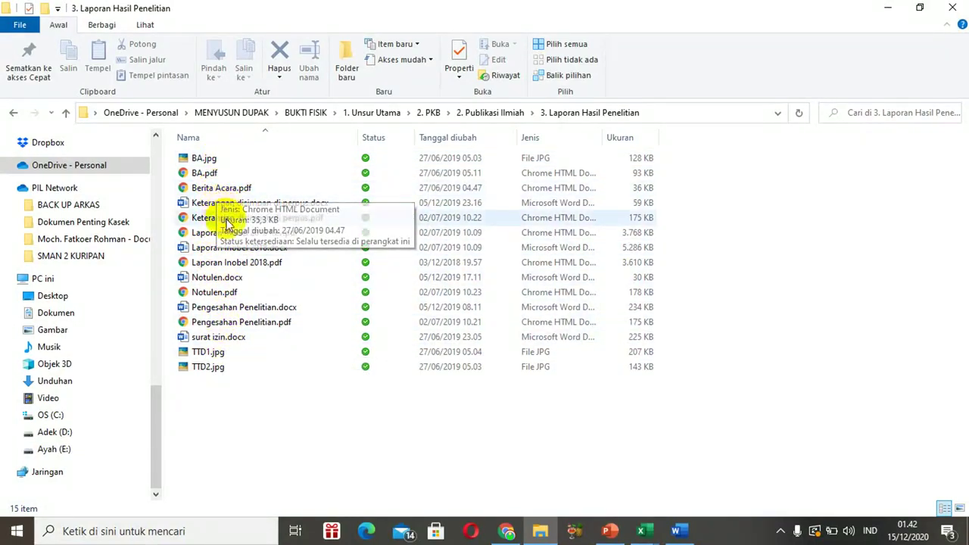
pyautogui.click(219, 298)
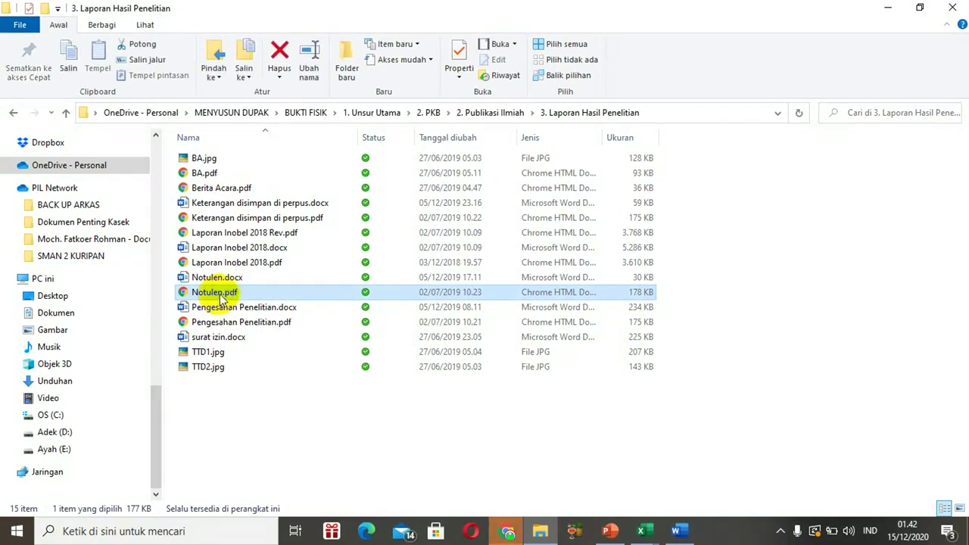
pyautogui.click(506, 529)
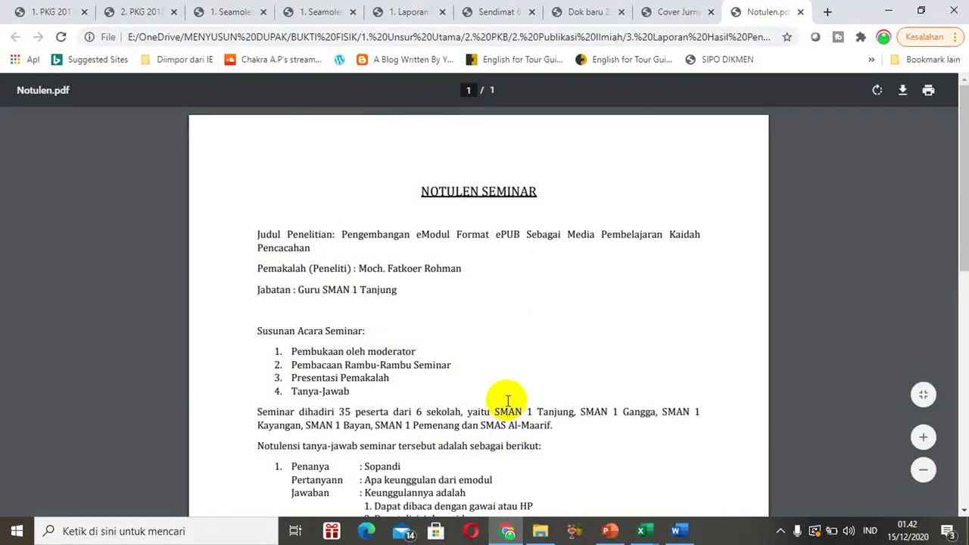
# - Read the seminar minutes, covering the research title, agenda, question-and-answer notes and signature block
pyautogui.scroll(-2, 507, 400)
pyautogui.scroll(-2, 507, 400)
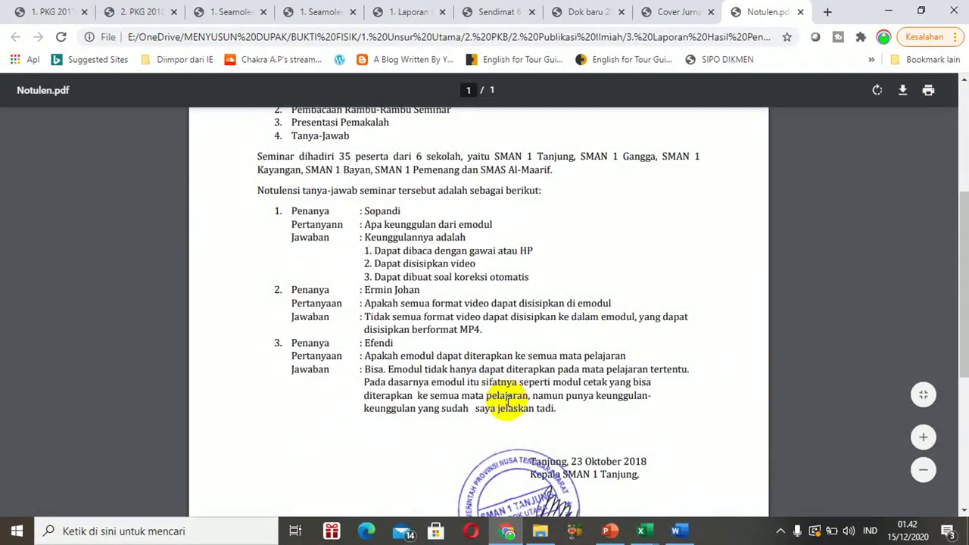
pyautogui.scroll(2, 507, 400)
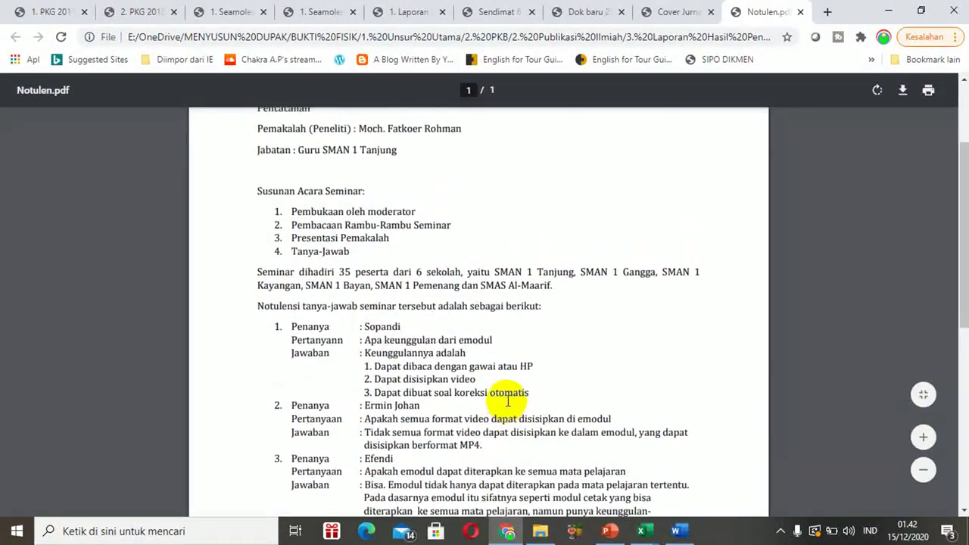
pyautogui.scroll(1, 507, 401)
pyautogui.scroll(1, 508, 402)
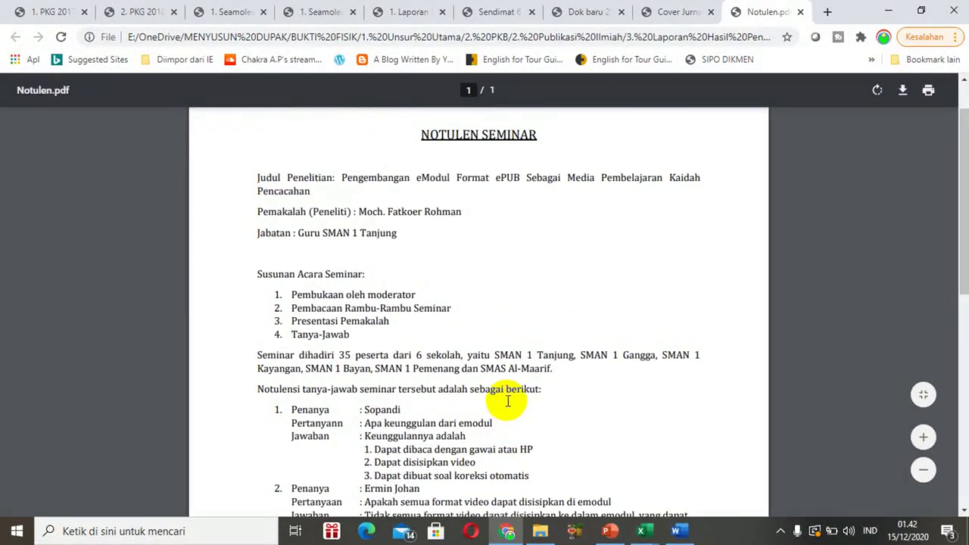
pyautogui.scroll(-3, 507, 401)
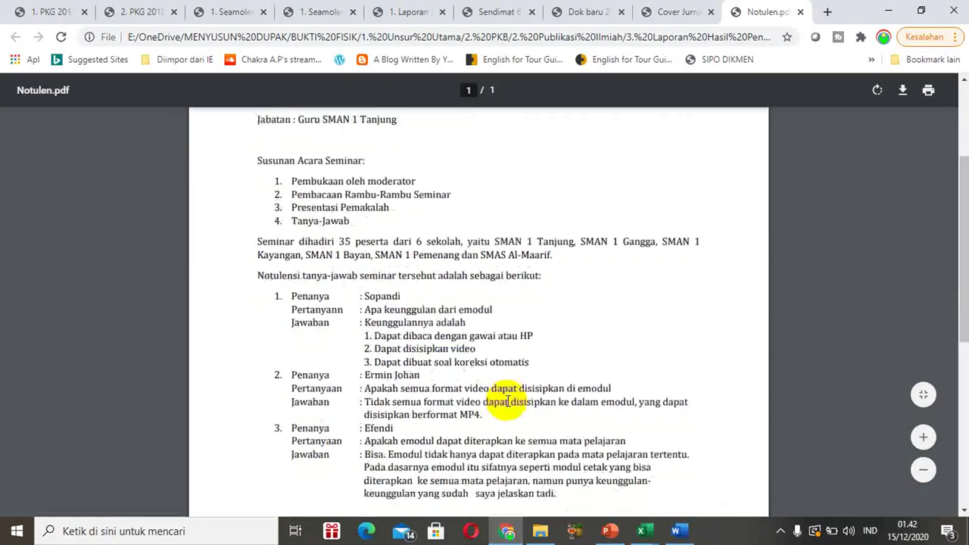
pyautogui.scroll(-1, 507, 402)
# - Open Berita Acara.pdf from the research report folder and read it down to the principal's signature block
pyautogui.click(542, 534)
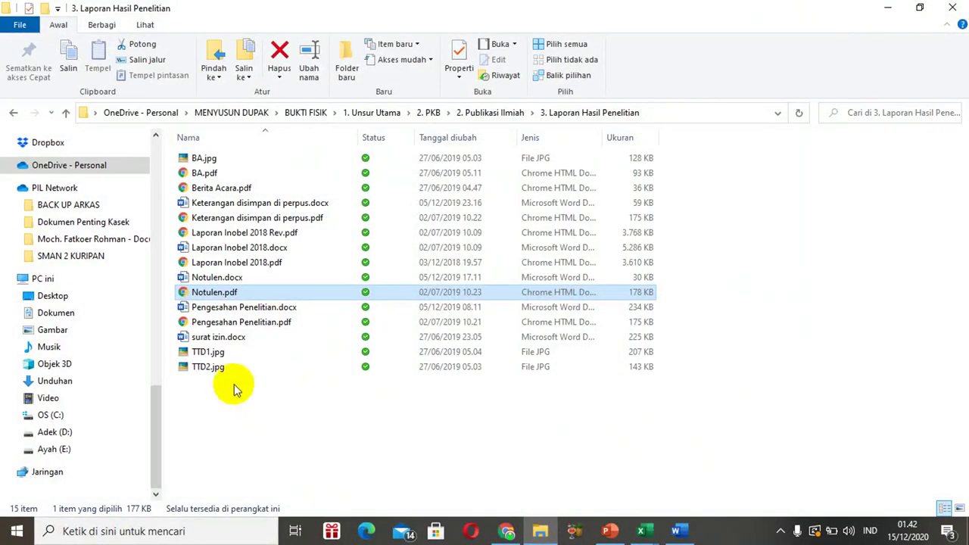
pyautogui.click(225, 189)
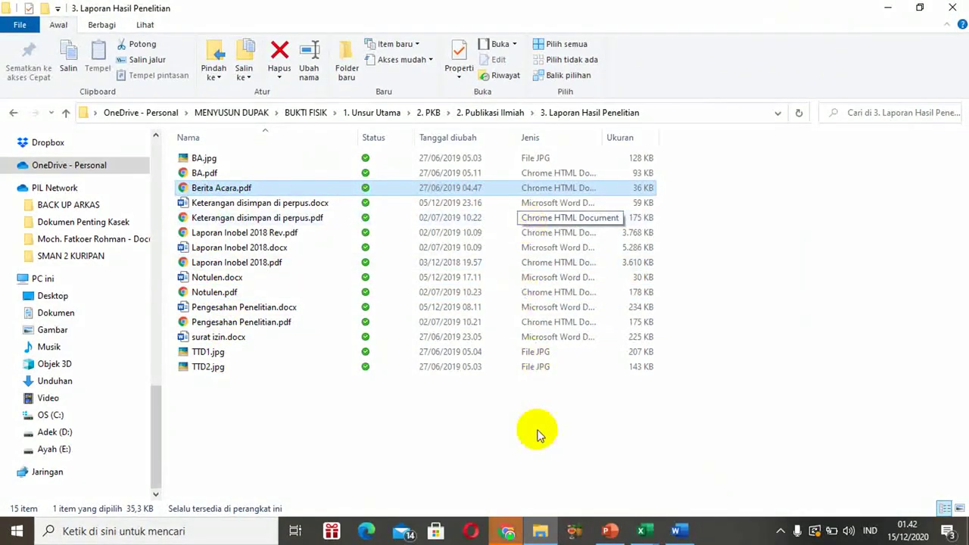
pyautogui.click(507, 531)
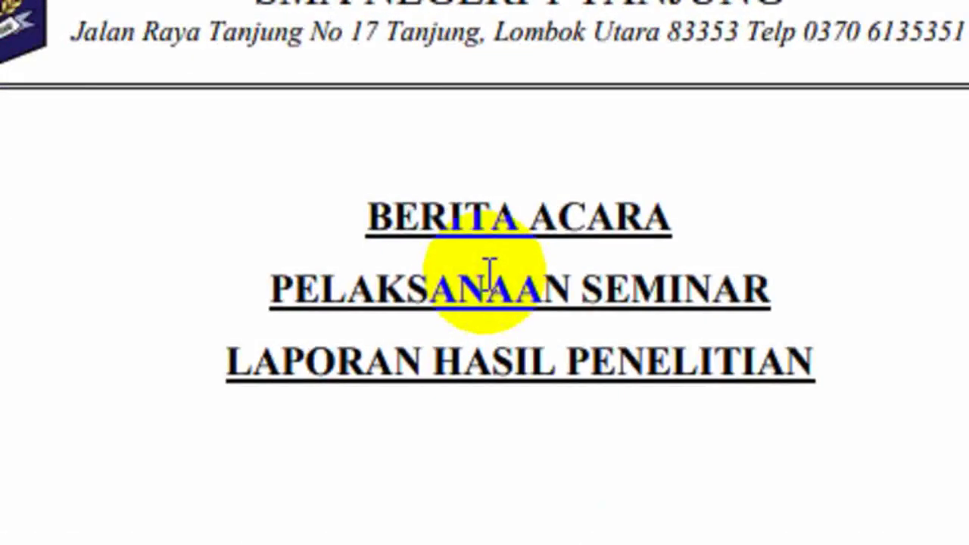
pyautogui.scroll(-1, 468, 327)
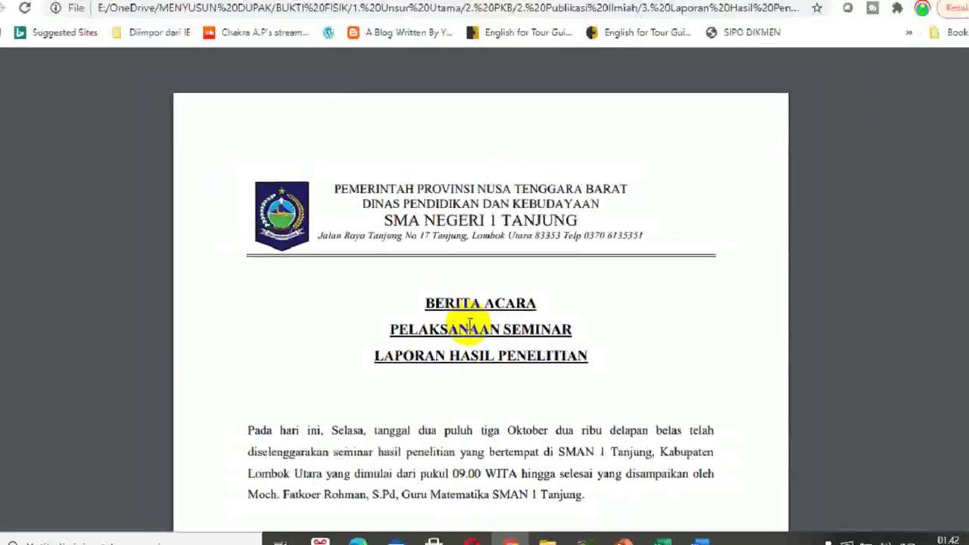
pyautogui.scroll(-5, 468, 327)
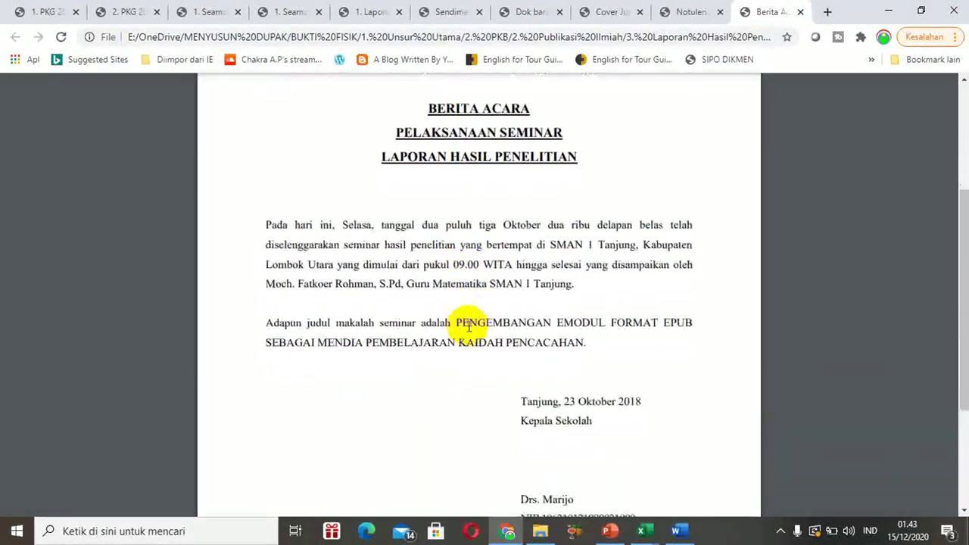
pyautogui.scroll(-2, 469, 327)
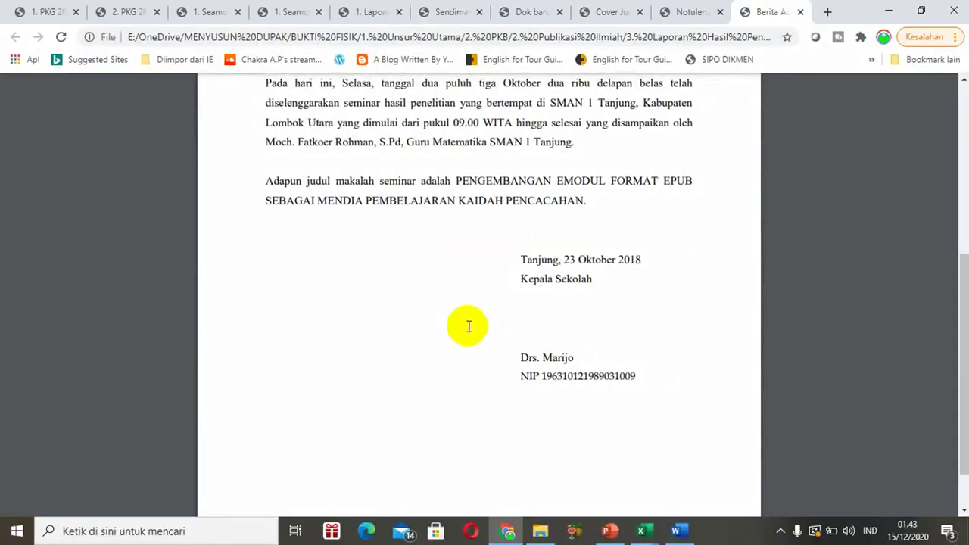
# - View the seminar attendance list in TTD1.jpg from the research report folder, enlarge it, and close the image
pyautogui.click(541, 532)
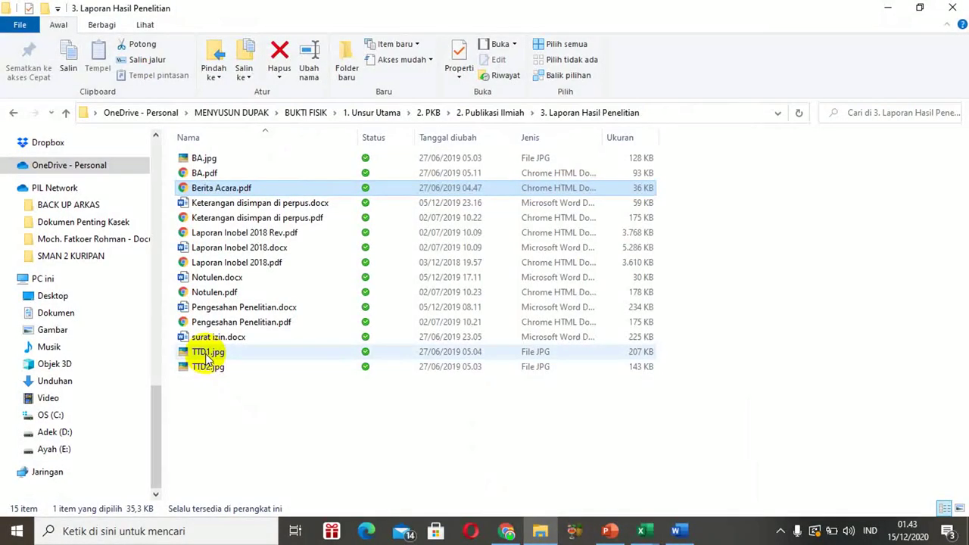
pyautogui.click(207, 353)
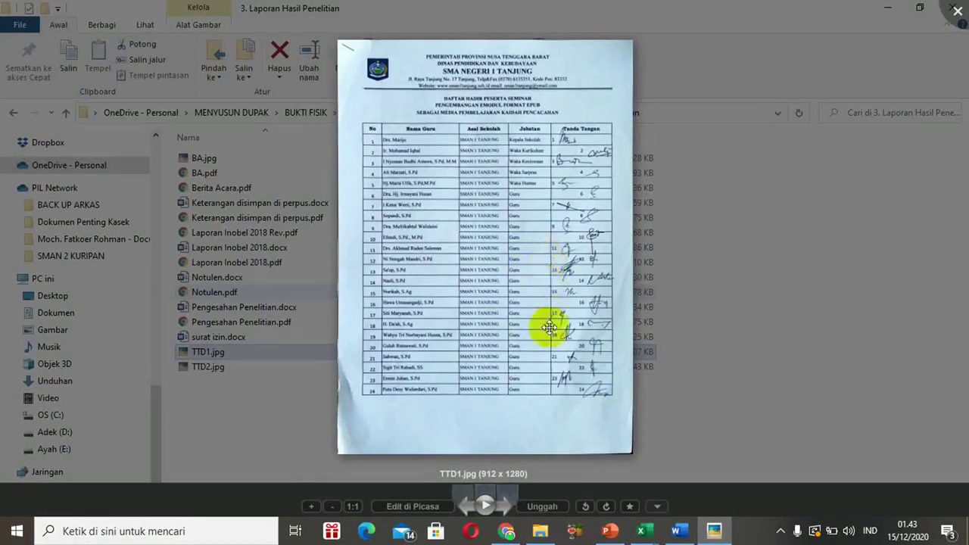
pyautogui.click(536, 504)
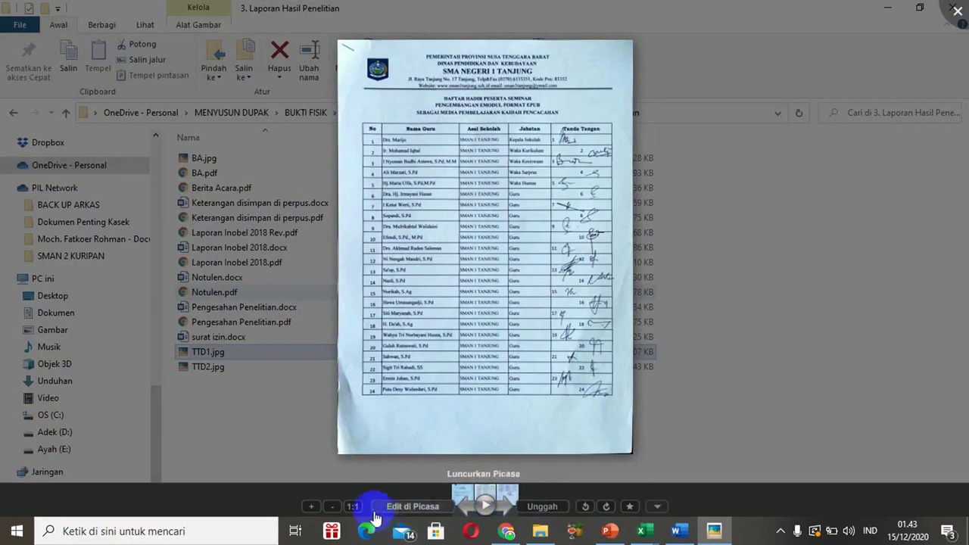
pyautogui.click(311, 506)
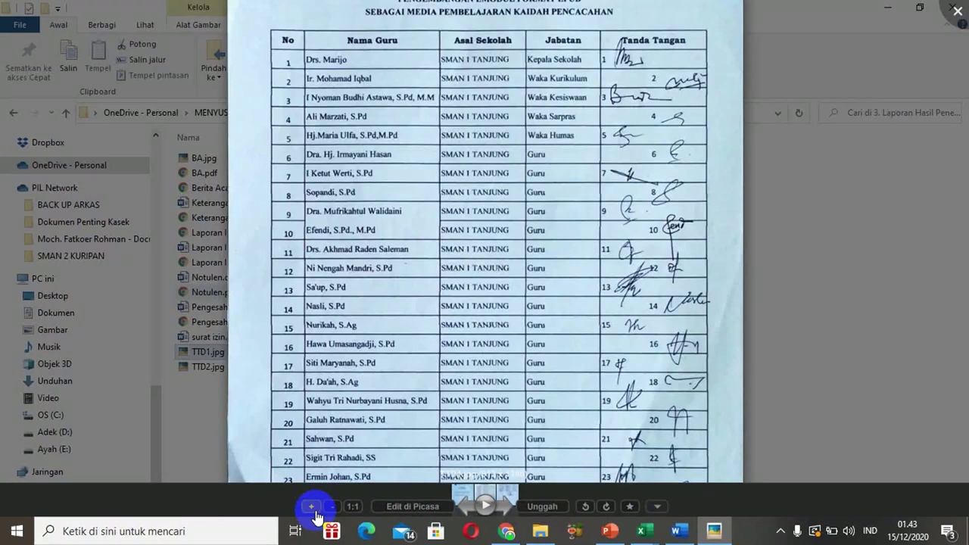
pyautogui.press('Escape')
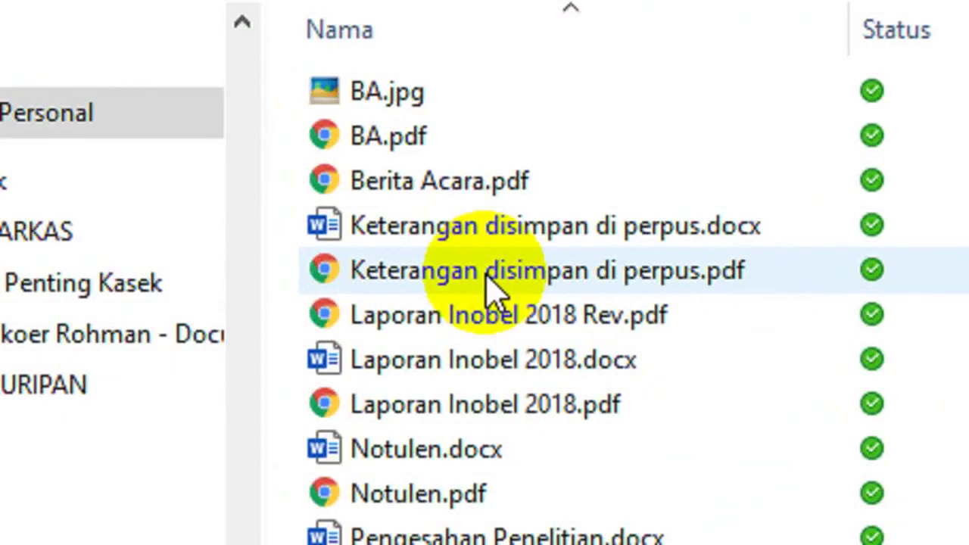
# - Open Keterangan disimpan di perpus.pdf and read the library statement letter down to its stamp and signature
pyautogui.click(488, 277)
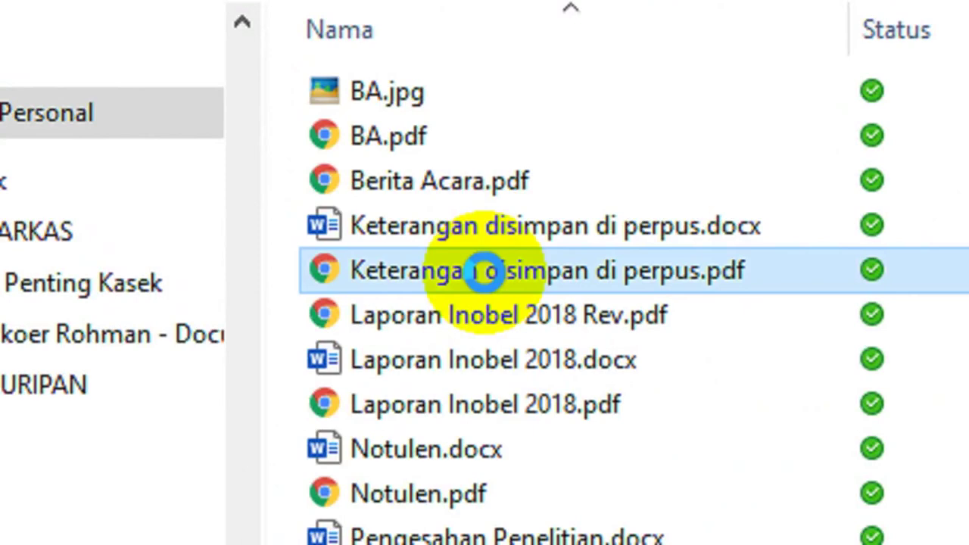
pyautogui.doubleClick(488, 273)
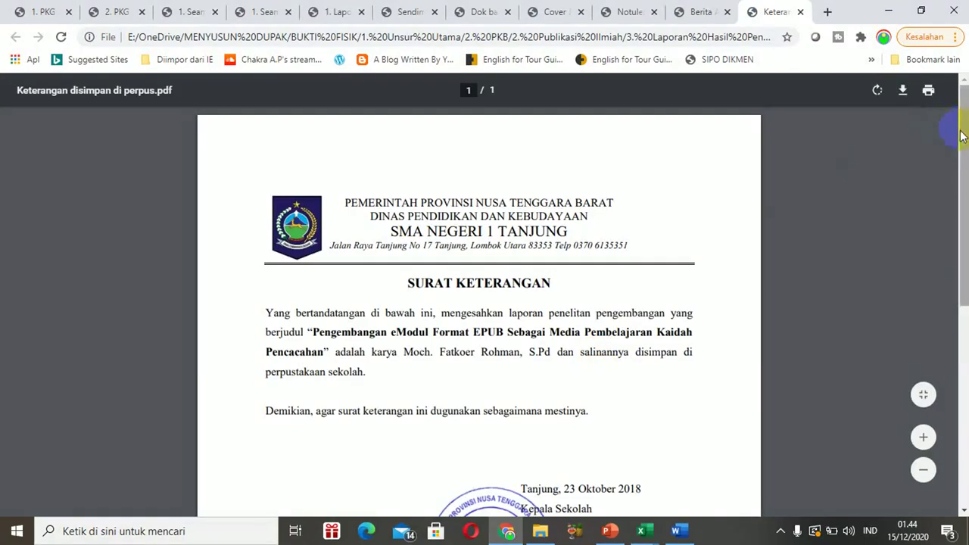
pyautogui.moveTo(962, 136)
pyautogui.mouseDown()
pyautogui.moveTo(963, 230)
pyautogui.moveTo(963, 170)
pyautogui.mouseUp()
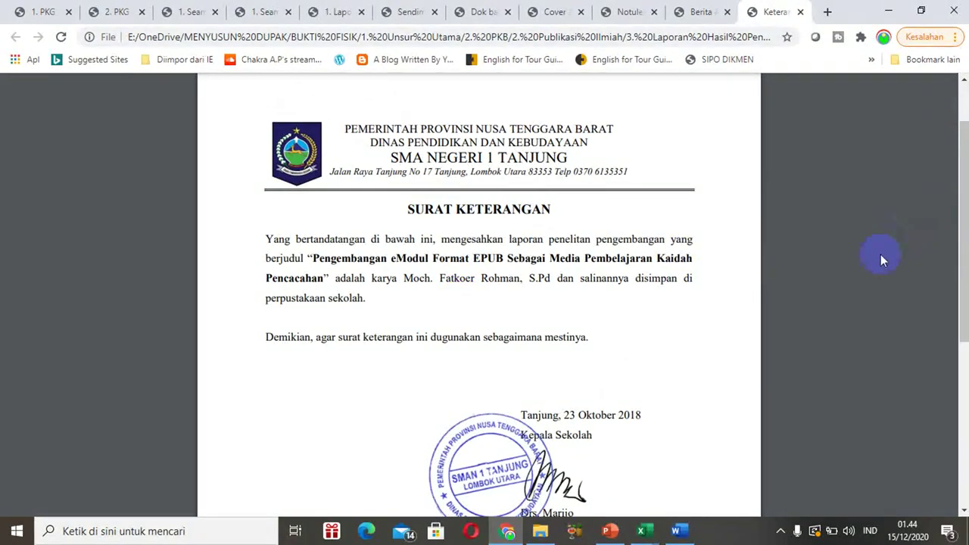
pyautogui.moveTo(959, 246); pyautogui.dragTo(954, 267)
# - Return to the 3. Laporan Hasil Penelitian folder in File Explorer and open Laporan Inobel 2018 Rev.pdf
pyautogui.click(542, 533)
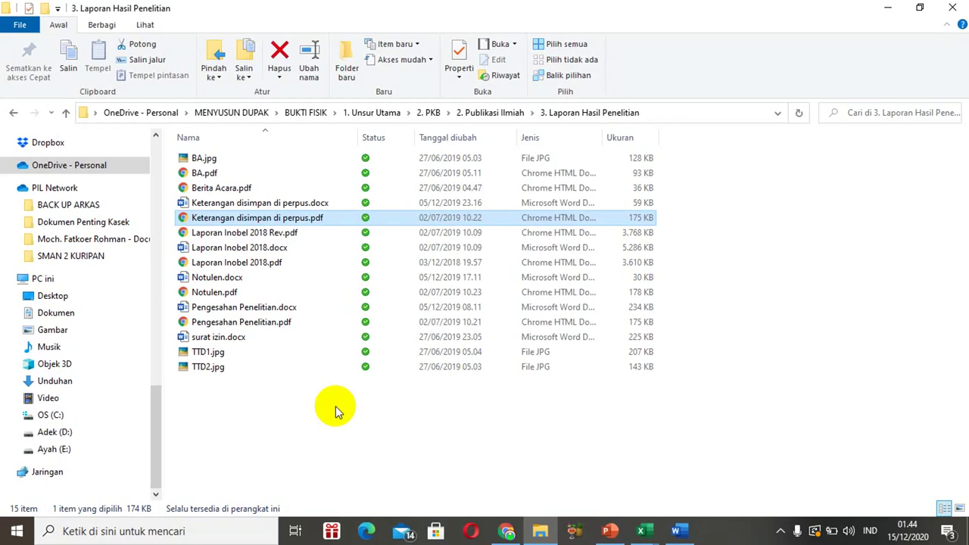
pyautogui.click(239, 234)
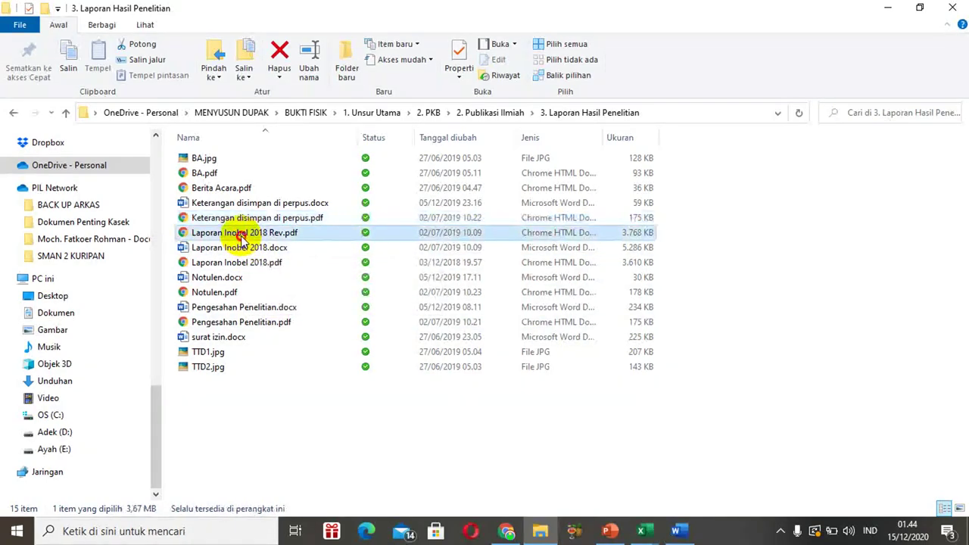
pyautogui.doubleClick(242, 237)
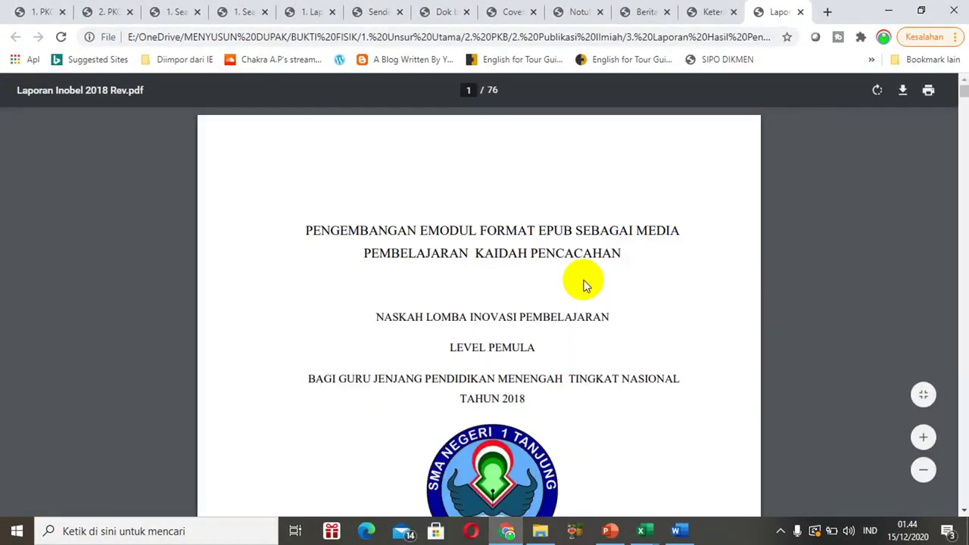
# - Skip ahead in Laporan Inobel 2018 Rev.pdf to the e-module validation sheets and review Lampiran 4 to 6 down to the validator's signature
pyautogui.scroll(-1, 573, 271)
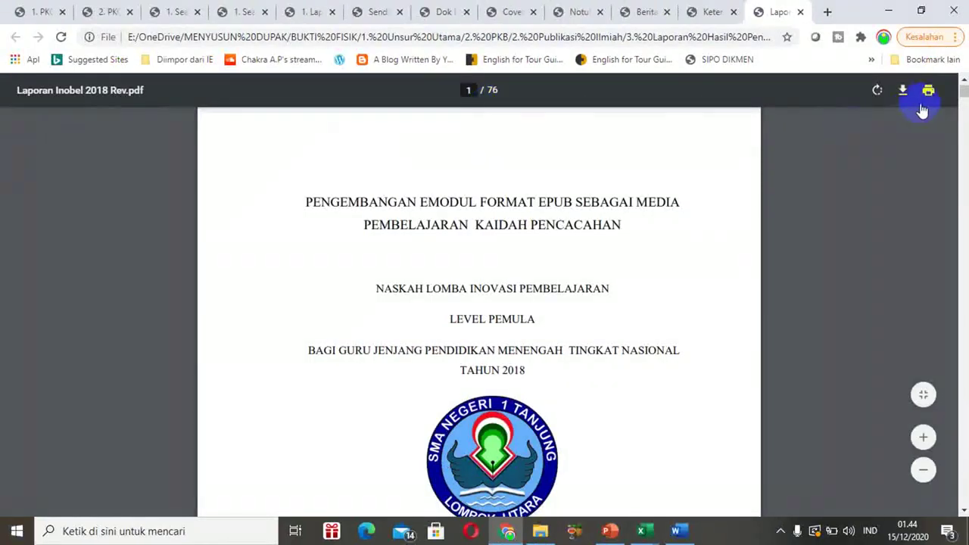
pyautogui.moveTo(963, 90); pyautogui.dragTo(963, 393)
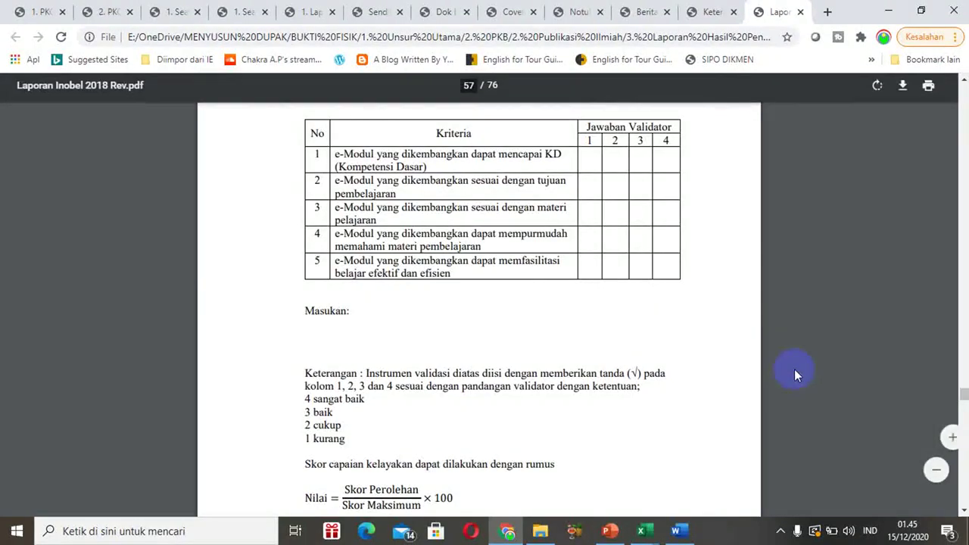
pyautogui.scroll(-2, 790, 366)
pyautogui.scroll(-8, 790, 366)
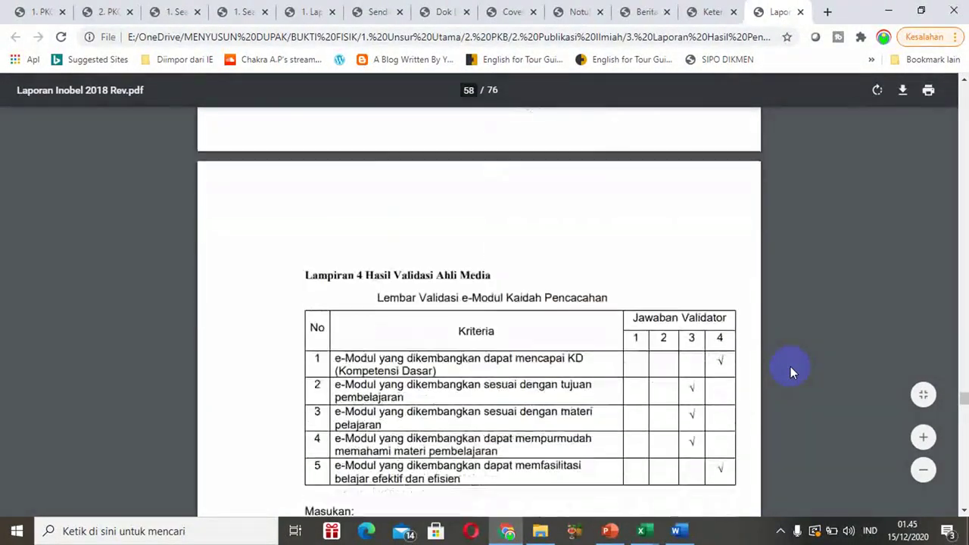
pyautogui.scroll(-6, 791, 366)
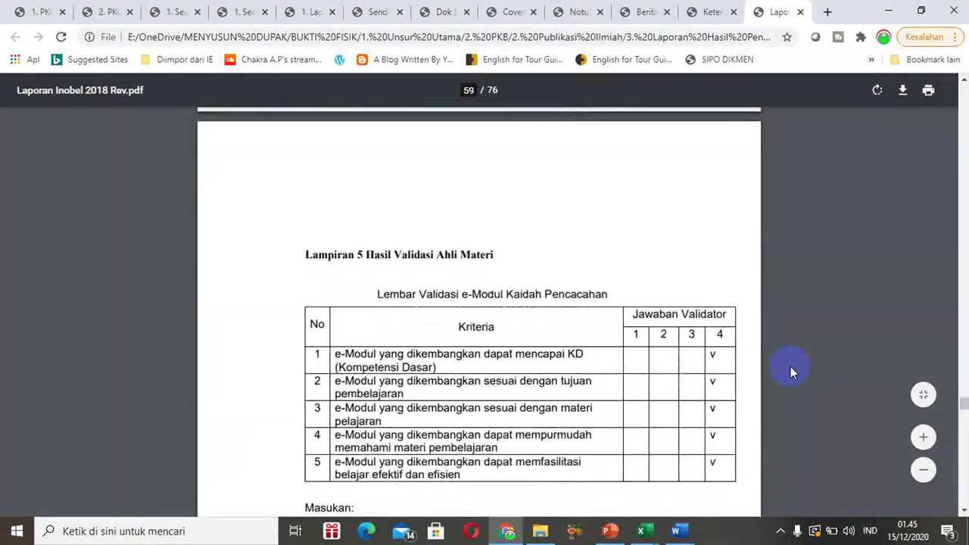
pyautogui.scroll(-8, 791, 366)
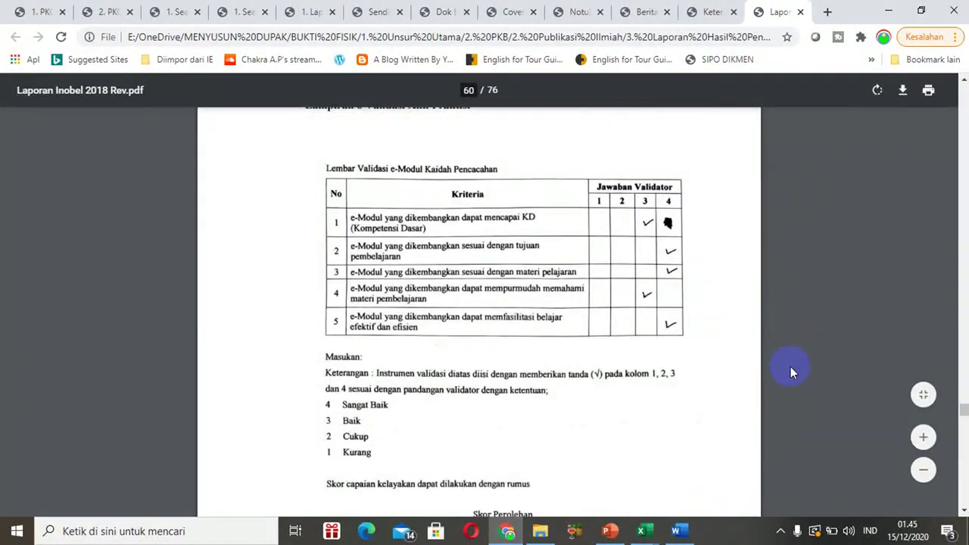
pyautogui.scroll(-3, 790, 367)
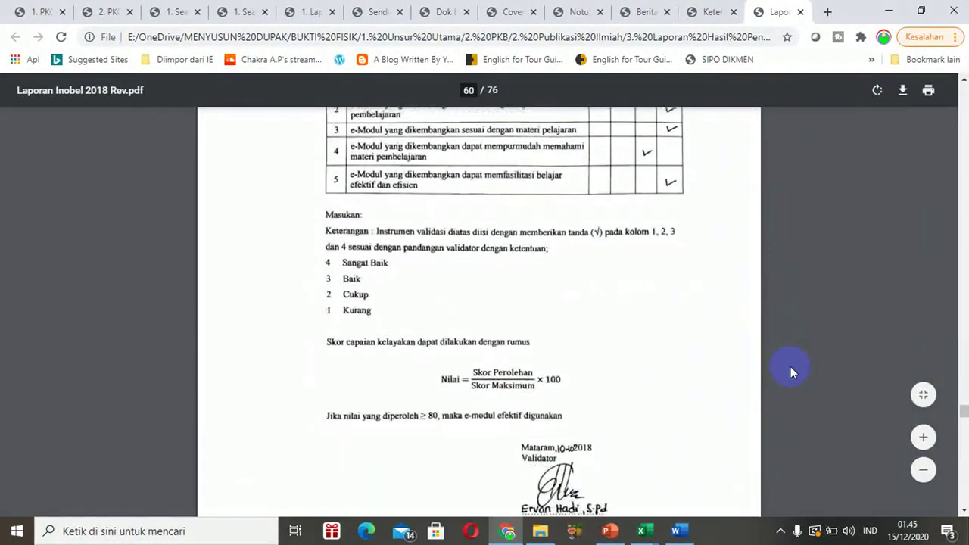
# - Review the student response questionnaire in Lampiran 7 and the completed student questionnaire sheets that follow it
pyautogui.scroll(-9, 790, 367)
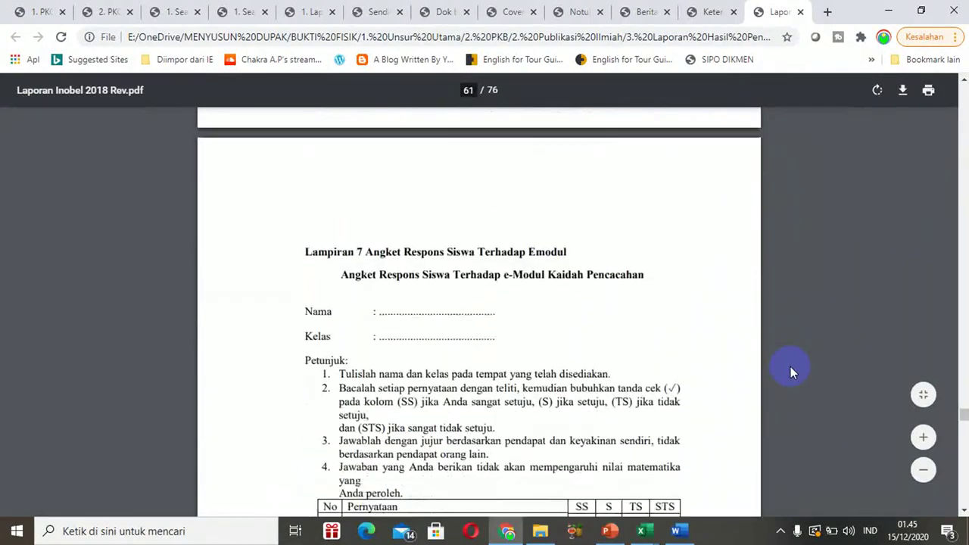
pyautogui.scroll(-10, 791, 367)
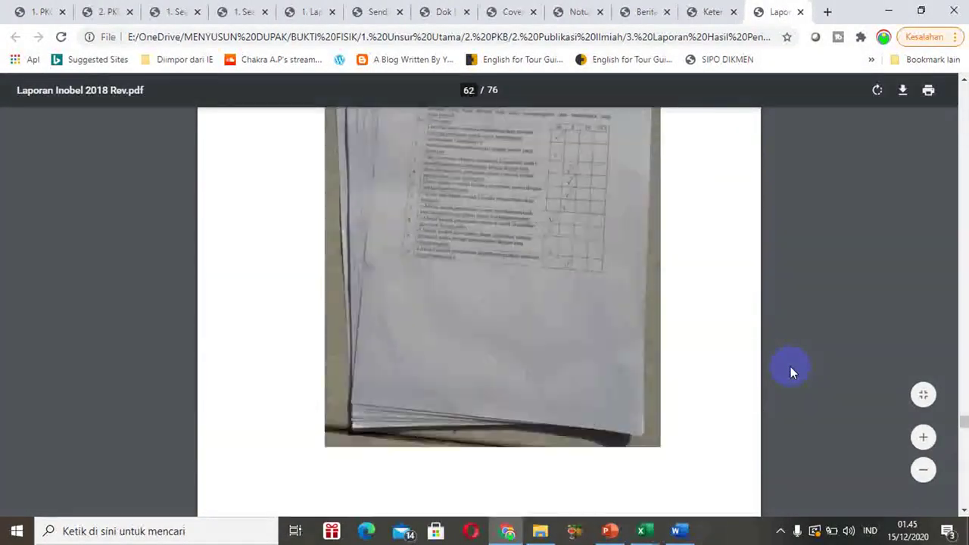
pyautogui.scroll(4, 791, 366)
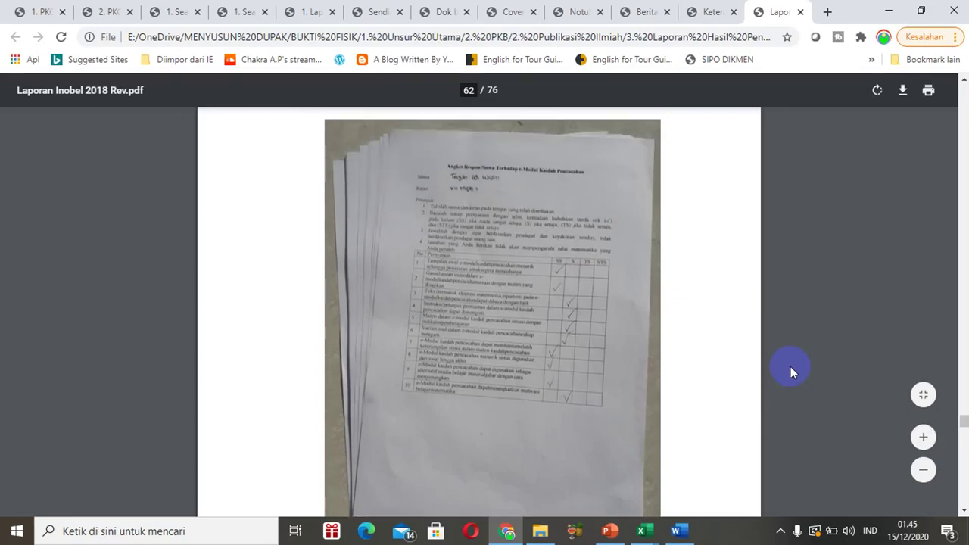
pyautogui.scroll(-3, 790, 366)
pyautogui.scroll(-10, 791, 366)
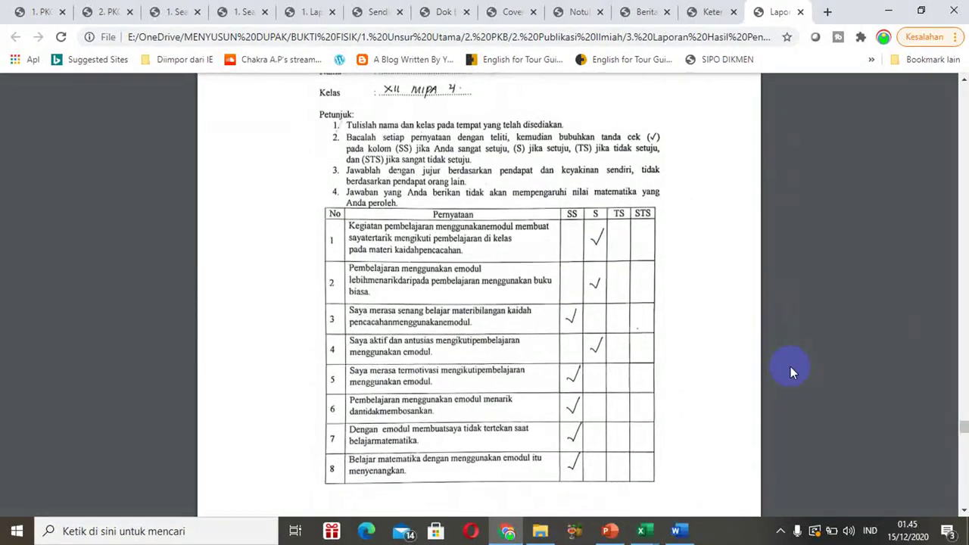
pyautogui.scroll(-3, 791, 366)
pyautogui.scroll(-6, 791, 366)
pyautogui.scroll(-9, 790, 370)
pyautogui.scroll(-5, 790, 371)
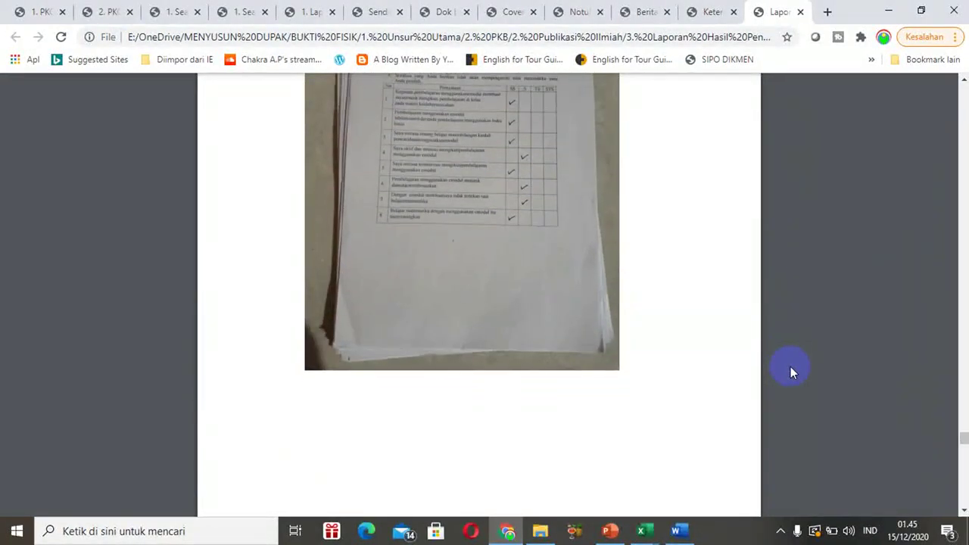
pyautogui.scroll(-8, 791, 367)
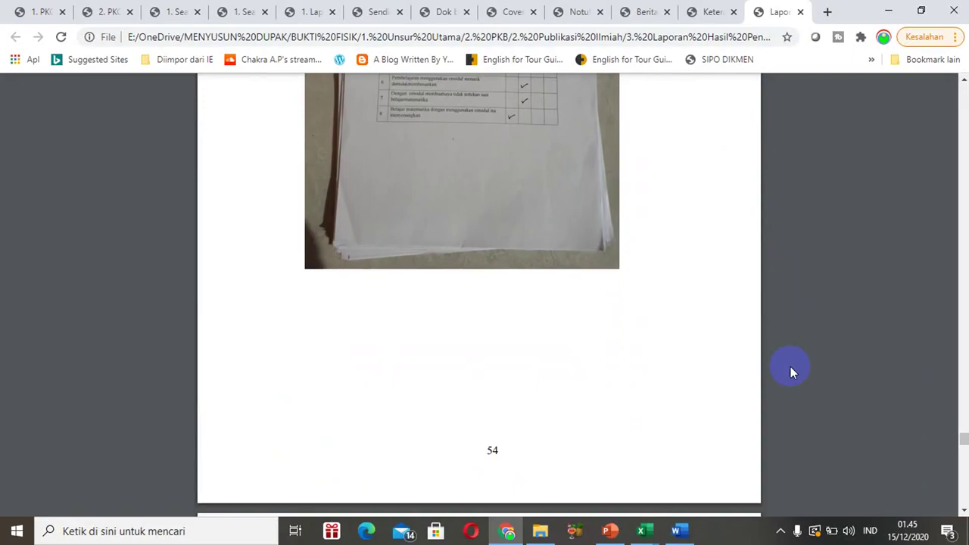
pyautogui.scroll(-4, 790, 366)
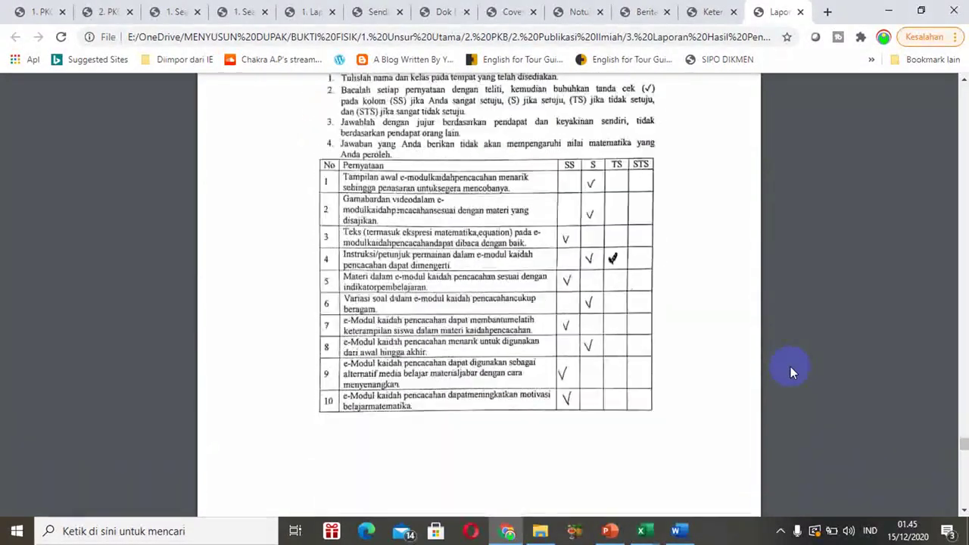
# - View the handwritten student test samples, including Lampiran 14 Contoh Pekerjaan Ulangan Siswa and its answer page
pyautogui.scroll(-8, 790, 371)
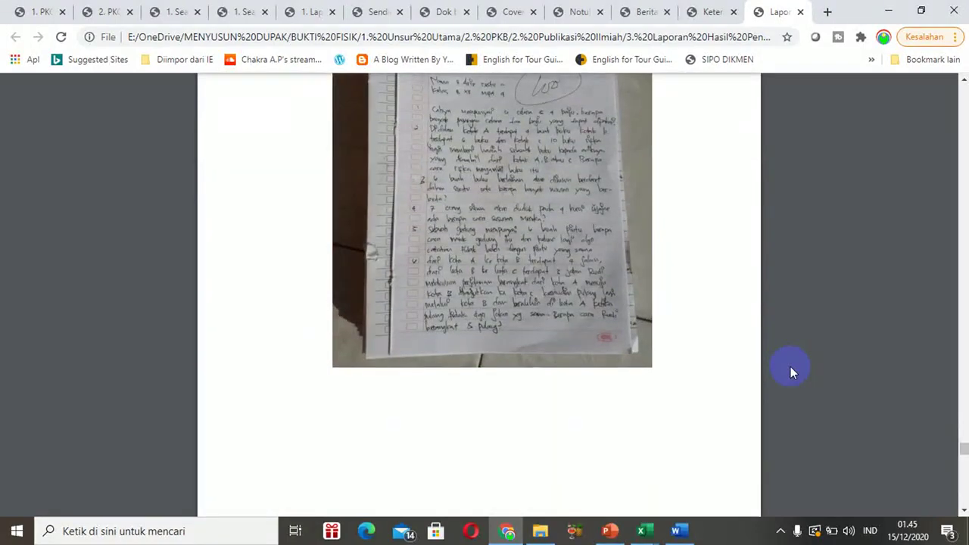
pyautogui.scroll(-10, 791, 371)
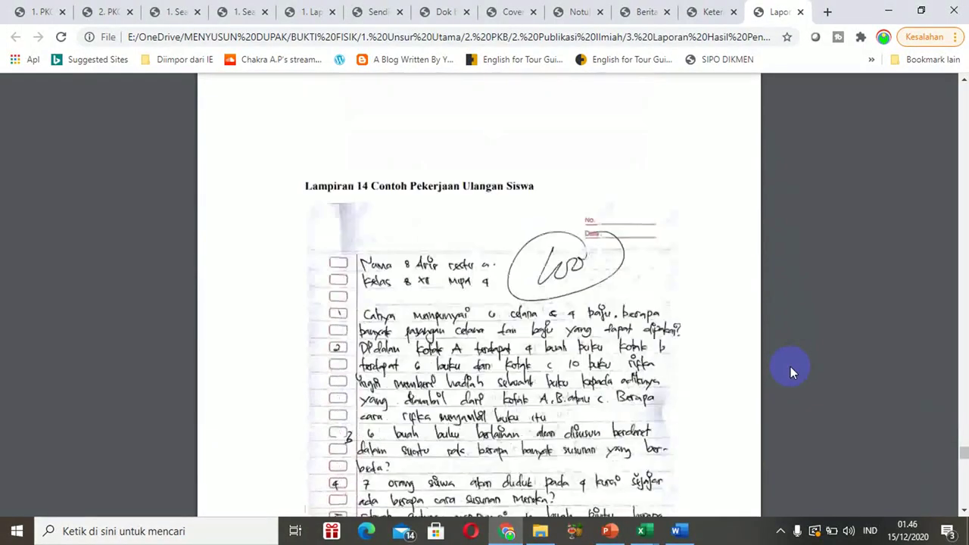
pyautogui.scroll(-15, 790, 367)
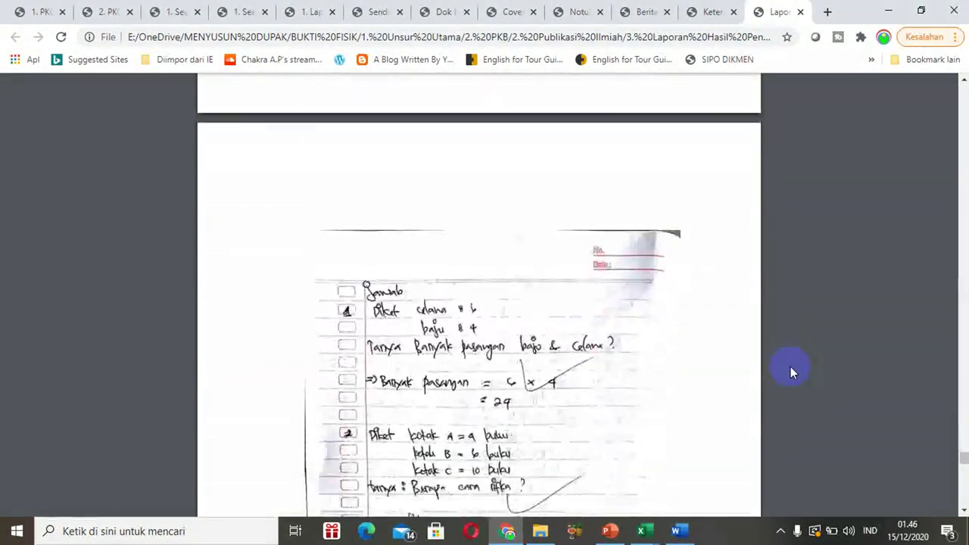
# - Read Lampiran 15's seminar attendance list and Berita Acara, continuing to the e-module guide and its download link
pyautogui.scroll(-10, 790, 371)
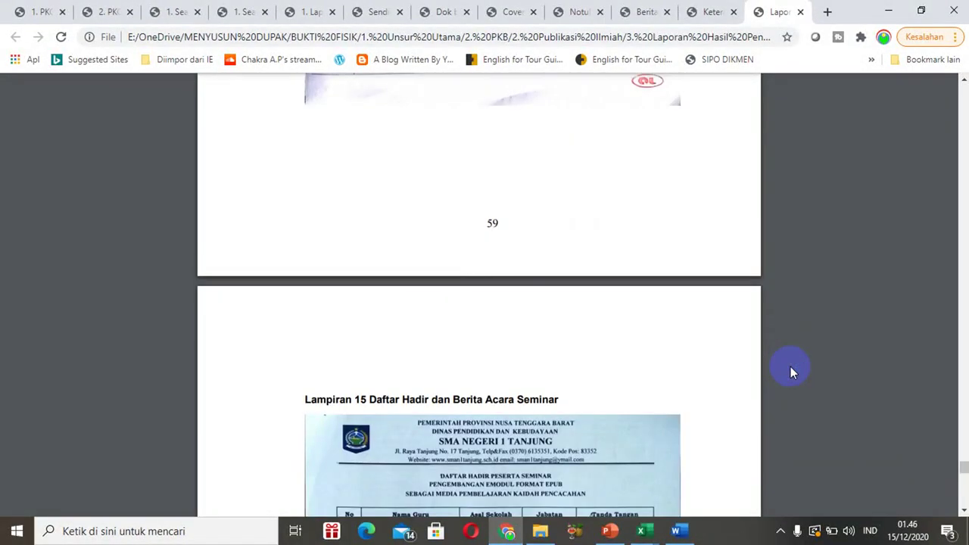
pyautogui.scroll(-5, 790, 367)
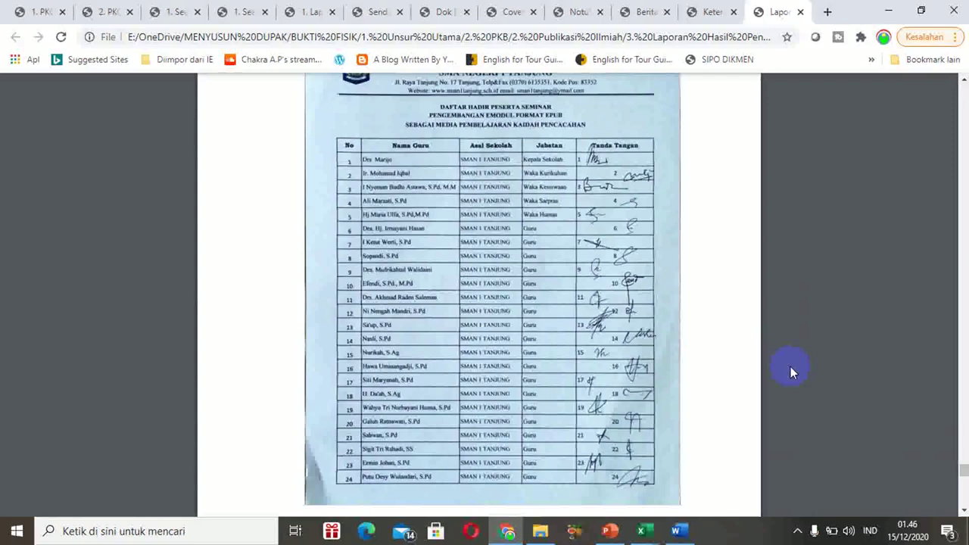
pyautogui.scroll(-5, 790, 367)
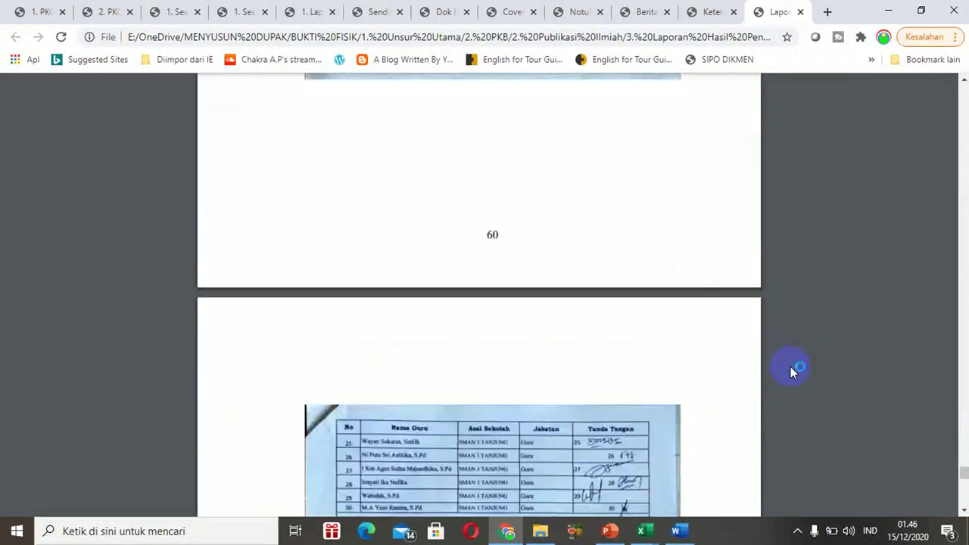
pyautogui.scroll(-10, 790, 368)
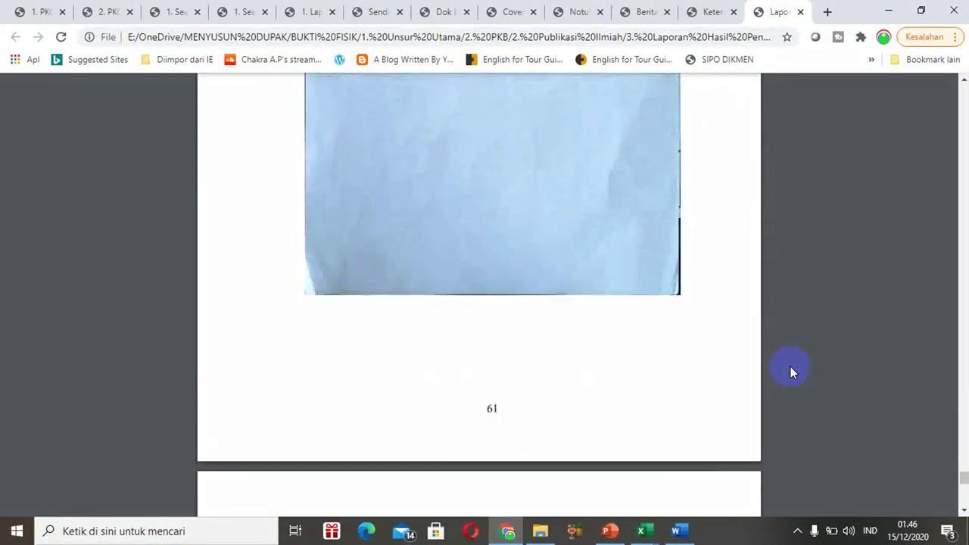
pyautogui.scroll(-5, 790, 367)
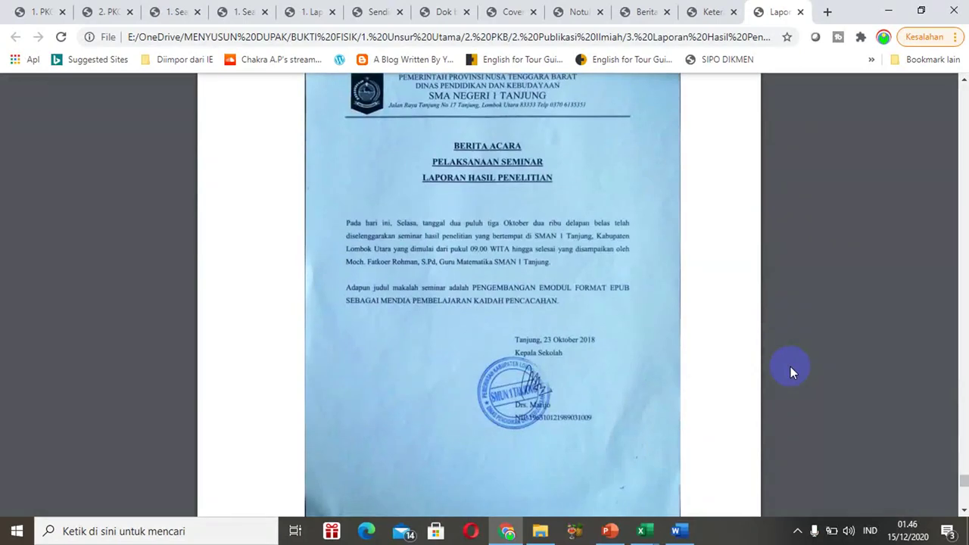
pyautogui.scroll(-12, 791, 366)
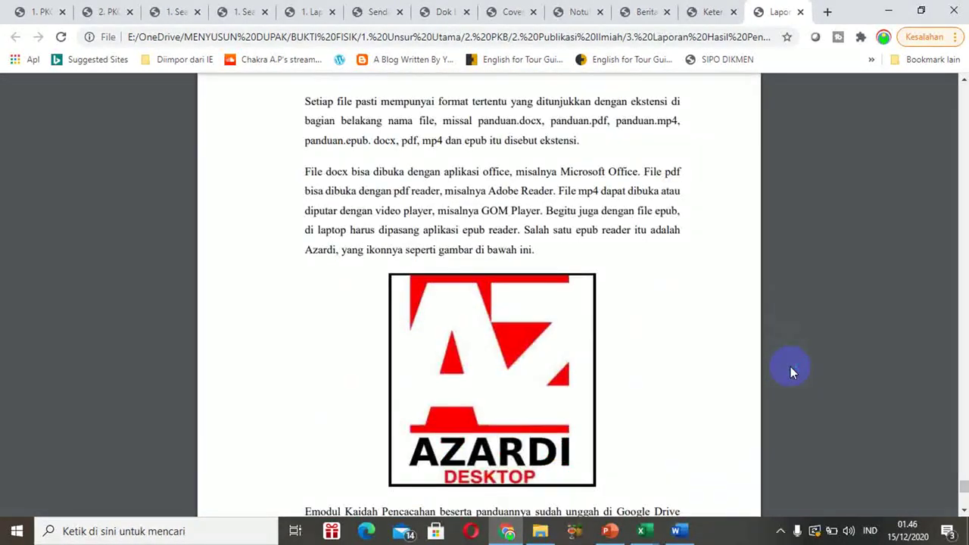
pyautogui.scroll(-4, 790, 366)
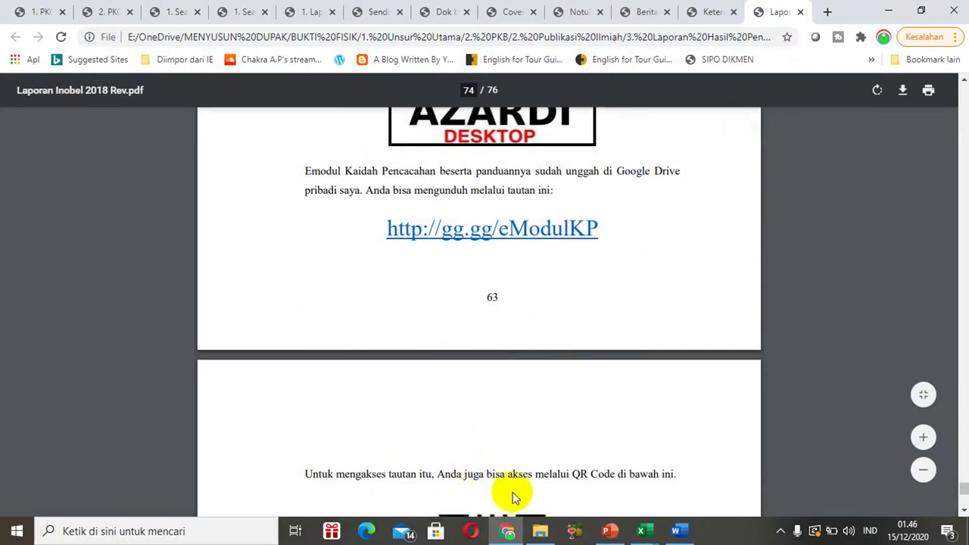
# - Switch back to File Explorer, go up to 2. Publikasi Ilmiah, and open the 6. Buku folder
pyautogui.click(540, 533)
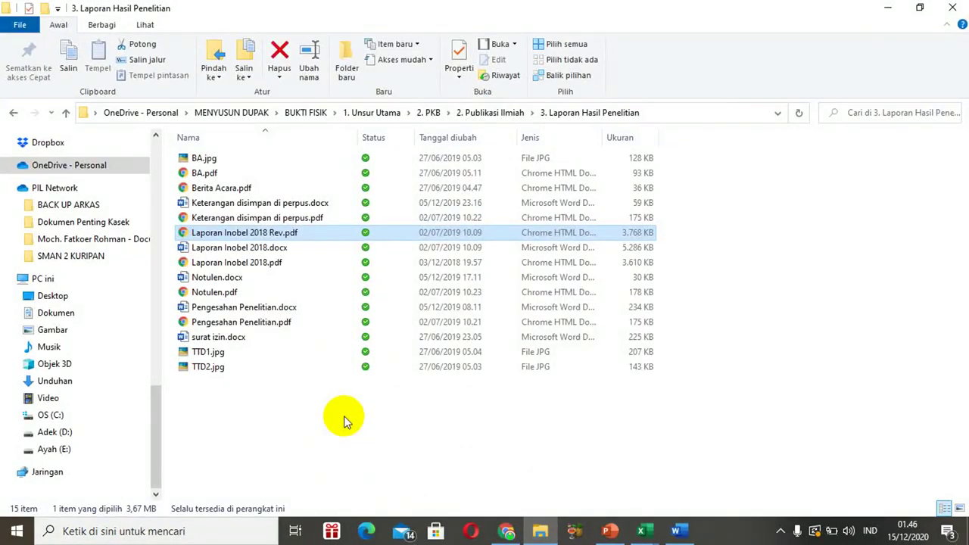
pyautogui.click(484, 113)
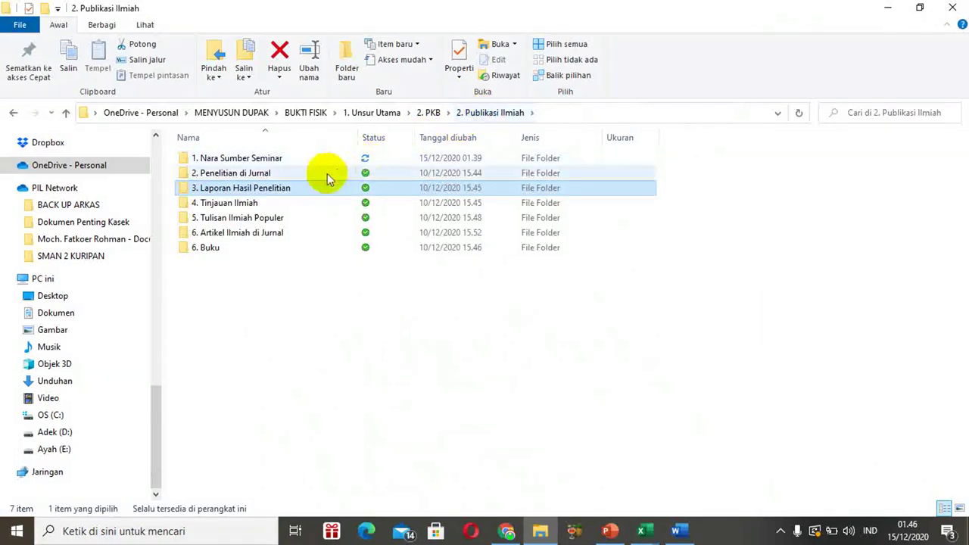
pyautogui.click(221, 234)
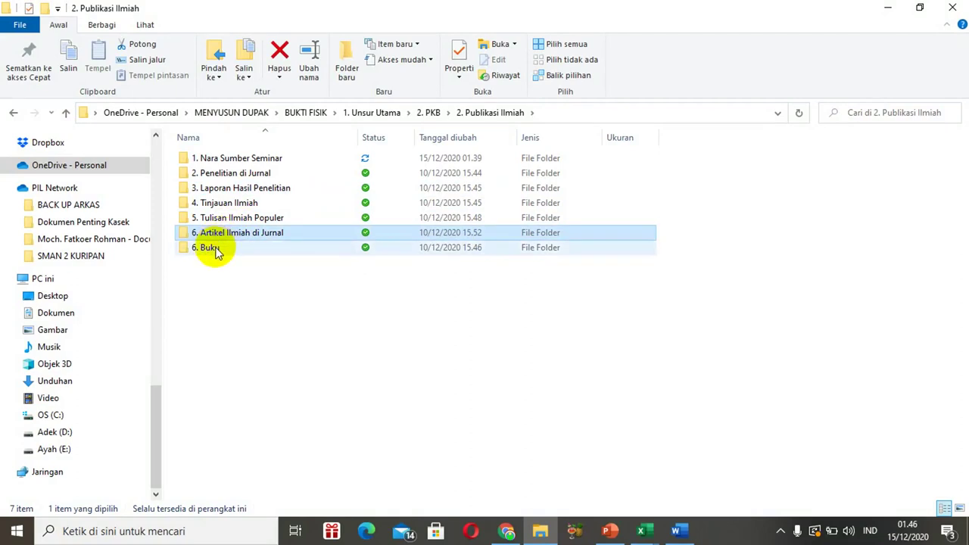
pyautogui.click(215, 250)
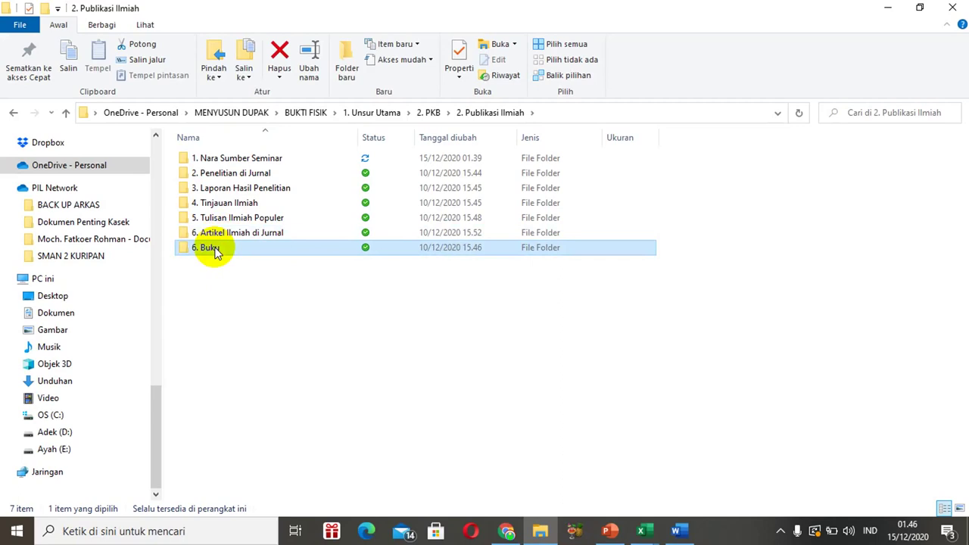
pyautogui.click(215, 251)
pyautogui.click(219, 266)
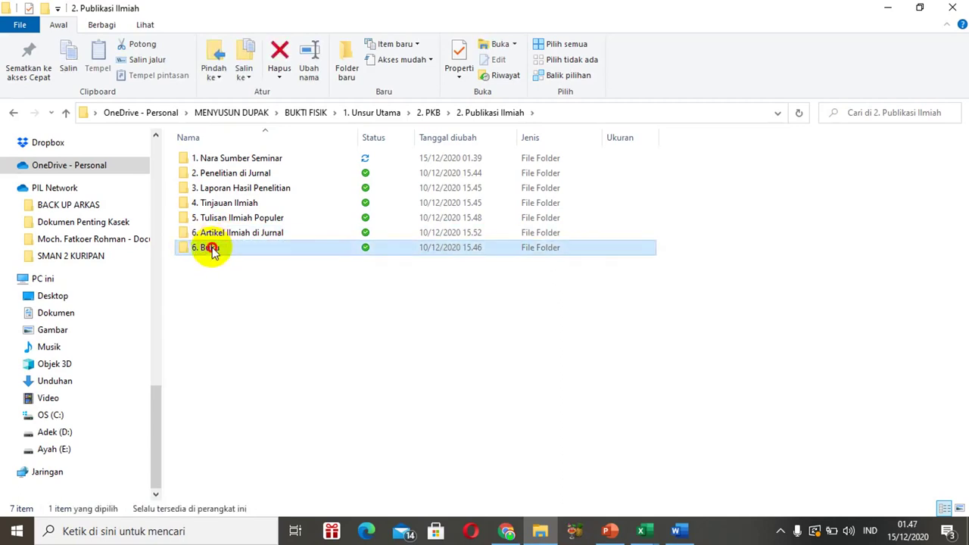
pyautogui.doubleClick(211, 248)
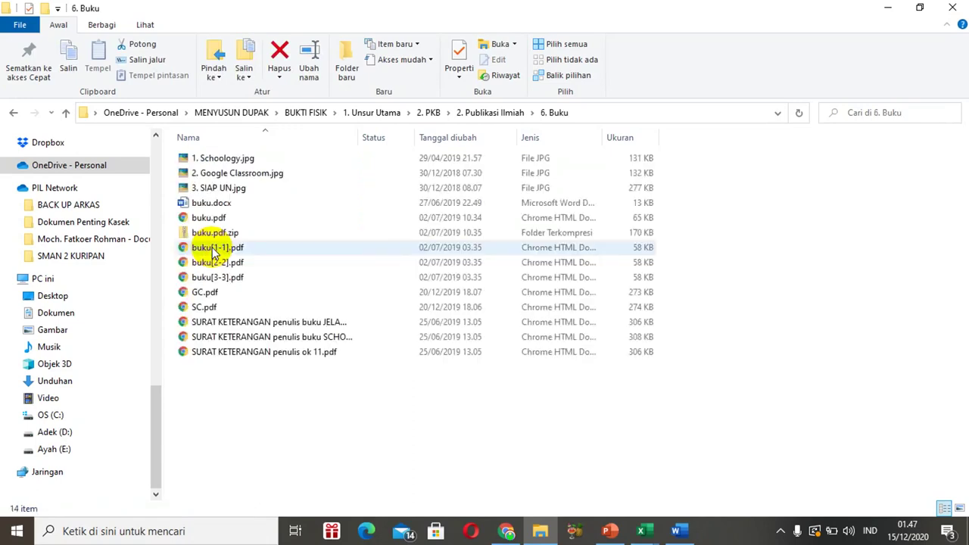
# - Open SURAT KETERANGAN penulis buku JELANG UN MATEMATIKA.pdf and read the publisher's letter down to its stamp and signature
pyautogui.click(243, 322)
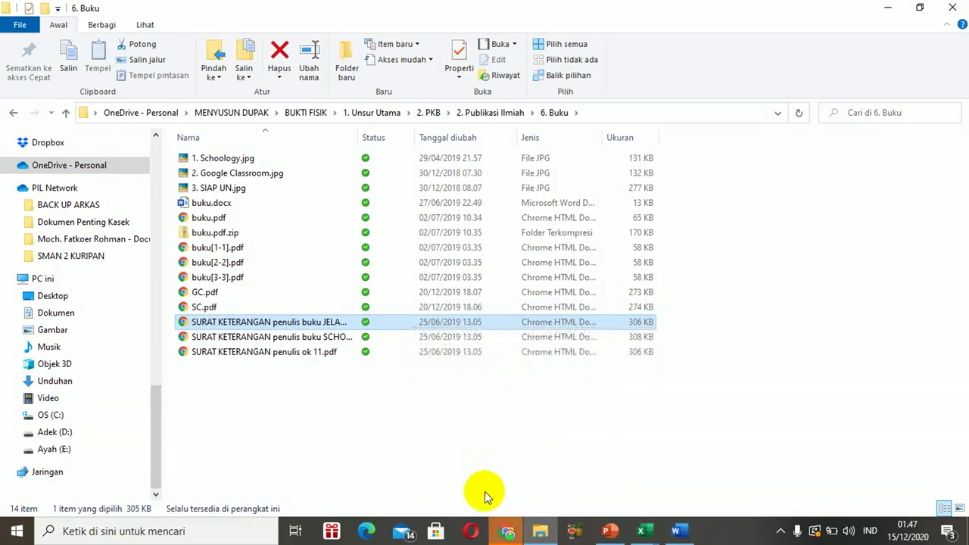
pyautogui.click(508, 532)
pyautogui.click(556, 409)
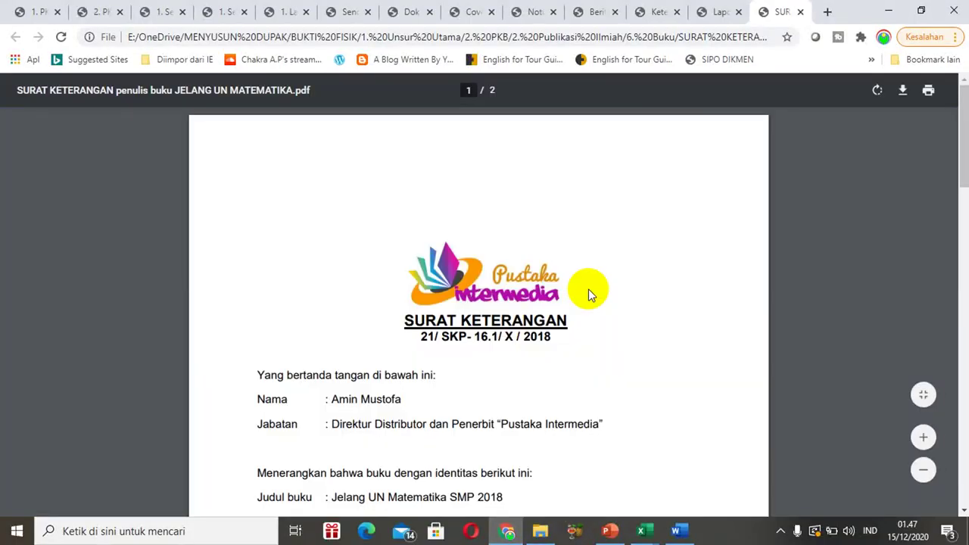
pyautogui.scroll(-2, 588, 289)
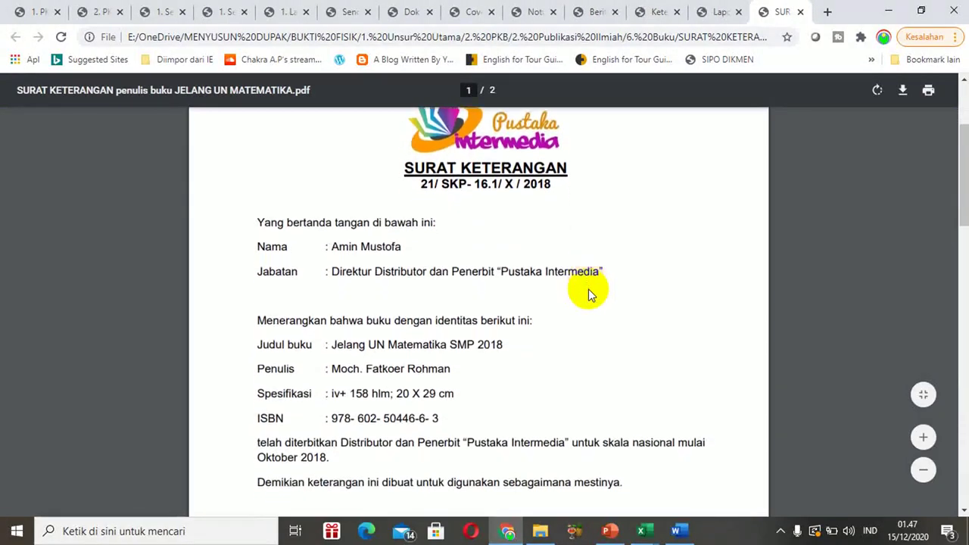
pyautogui.scroll(-2, 589, 288)
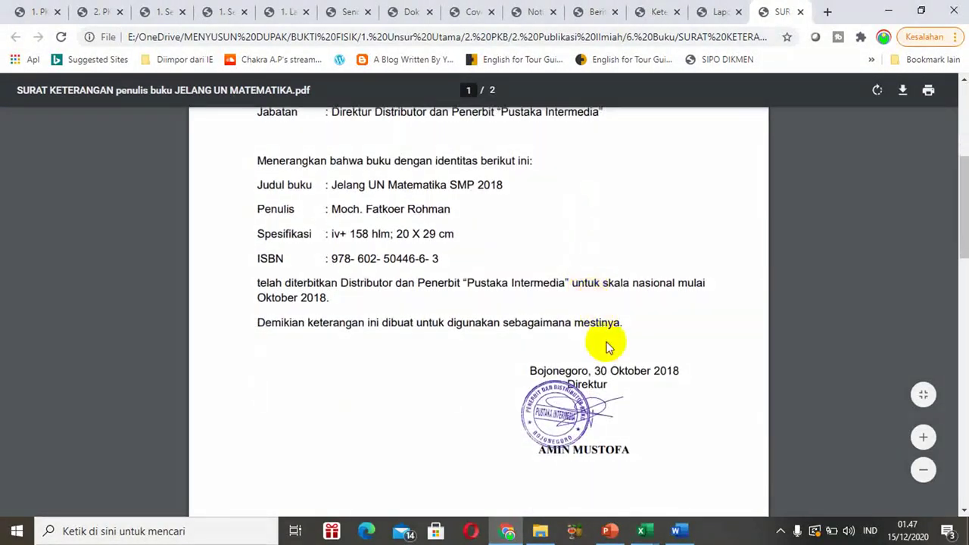
# - Switch back to File Explorer, go up to 2. PKB, and open 3. Karya Inovasi to look over its files, selecting Laporan Inobel 2018.pdf
pyautogui.click(503, 535)
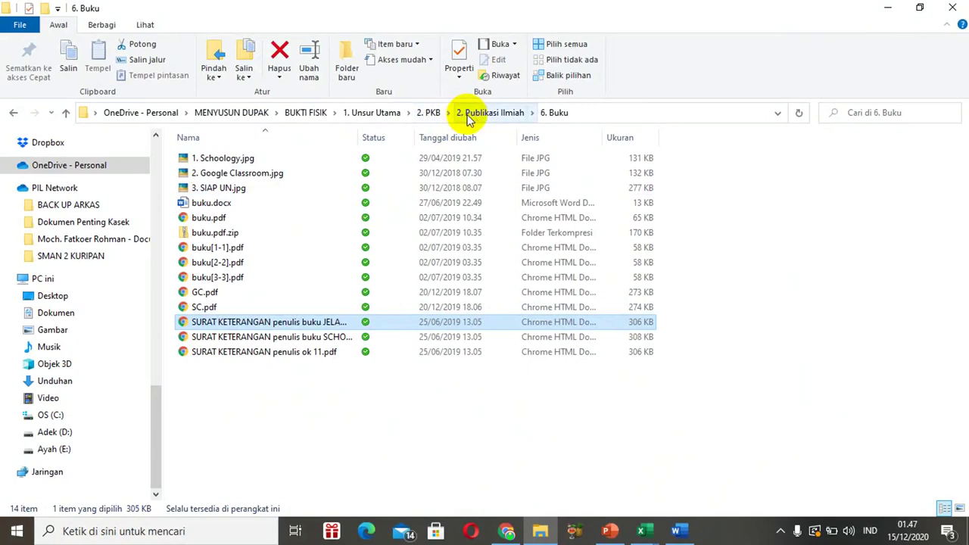
pyautogui.click(431, 112)
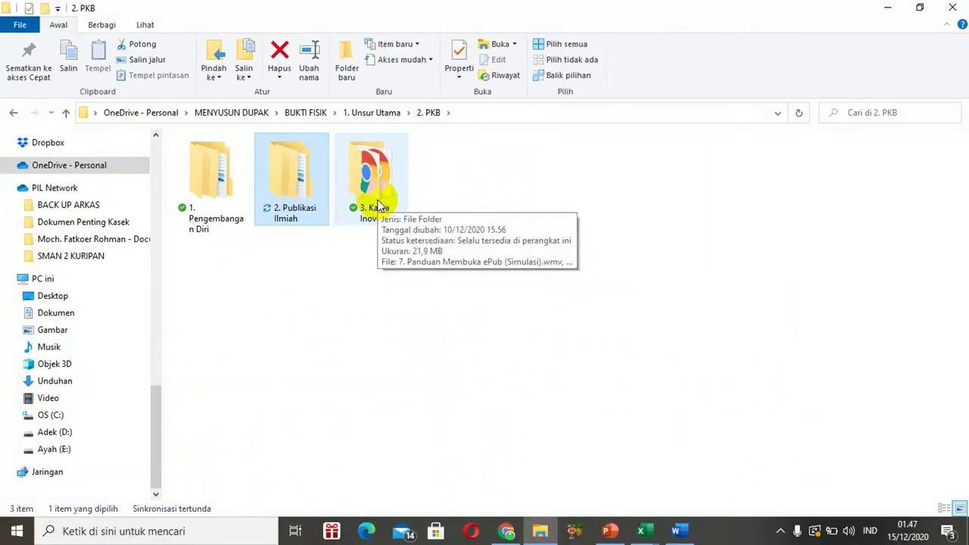
pyautogui.doubleClick(376, 199)
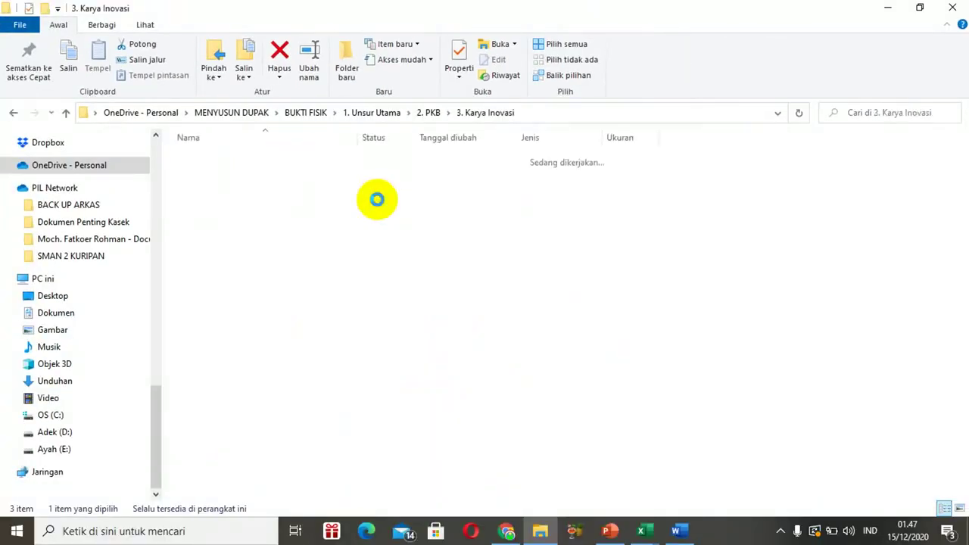
pyautogui.click(376, 201)
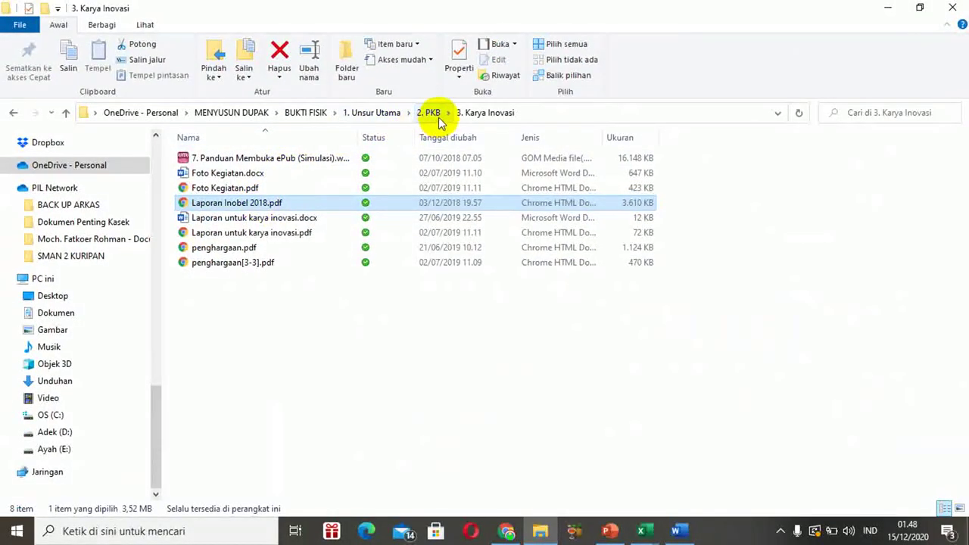
# - Go back up to BUKTI FISIK and open the 1. Orprof folder inside 2. Unsur Penunjang
pyautogui.click(438, 117)
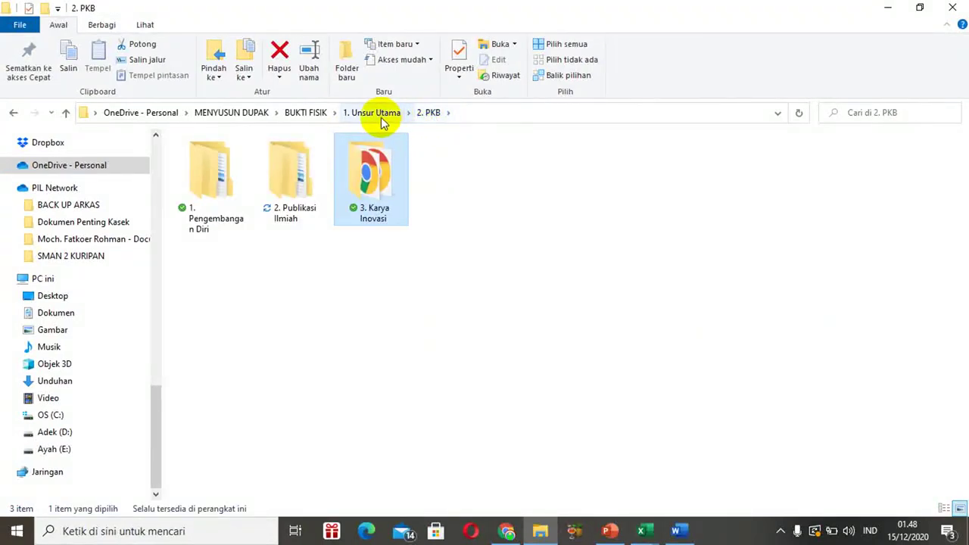
pyautogui.click(316, 120)
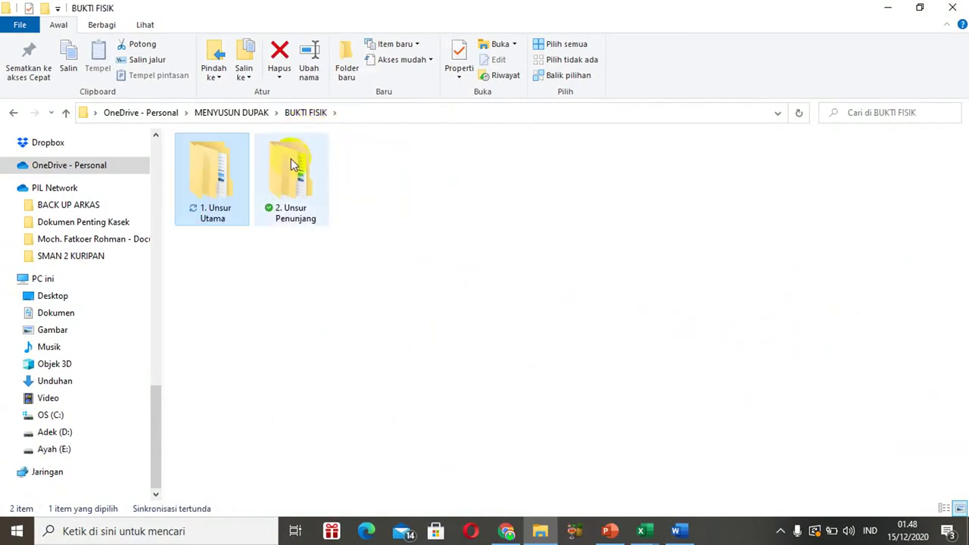
pyautogui.click(291, 168)
pyautogui.doubleClick(292, 168)
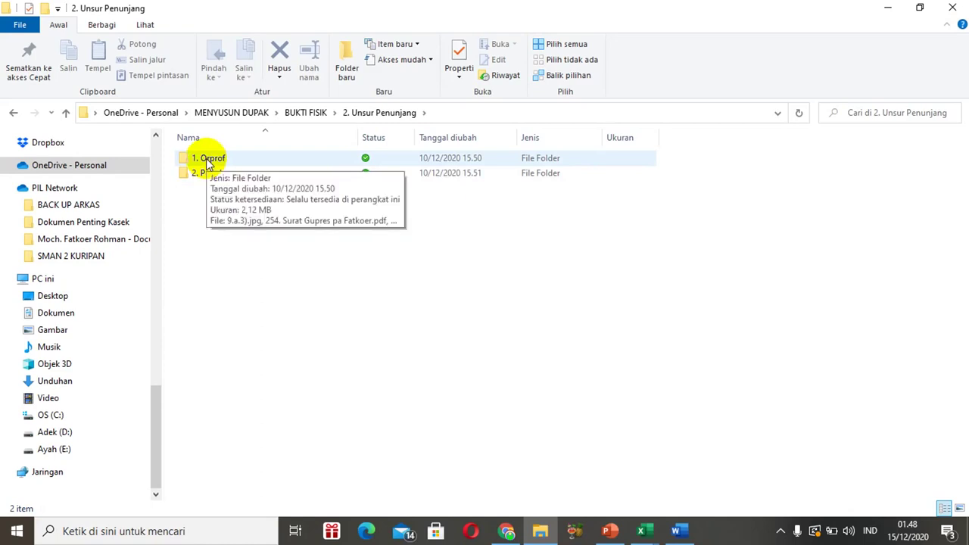
pyautogui.doubleClick(208, 161)
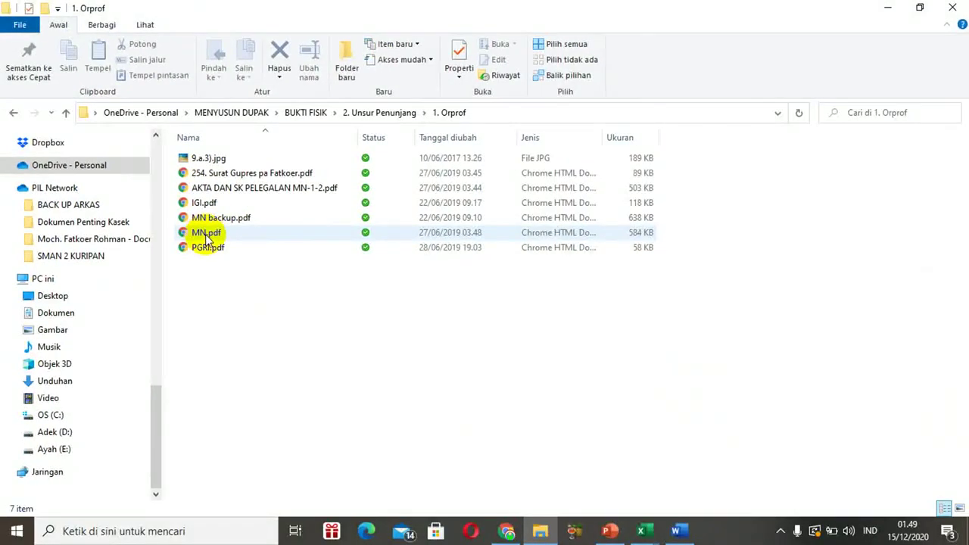
# - Open MN.pdf to view the Matematika Nusantara membership card, and return to the 1. Orprof folder in File Explorer
pyautogui.click(205, 234)
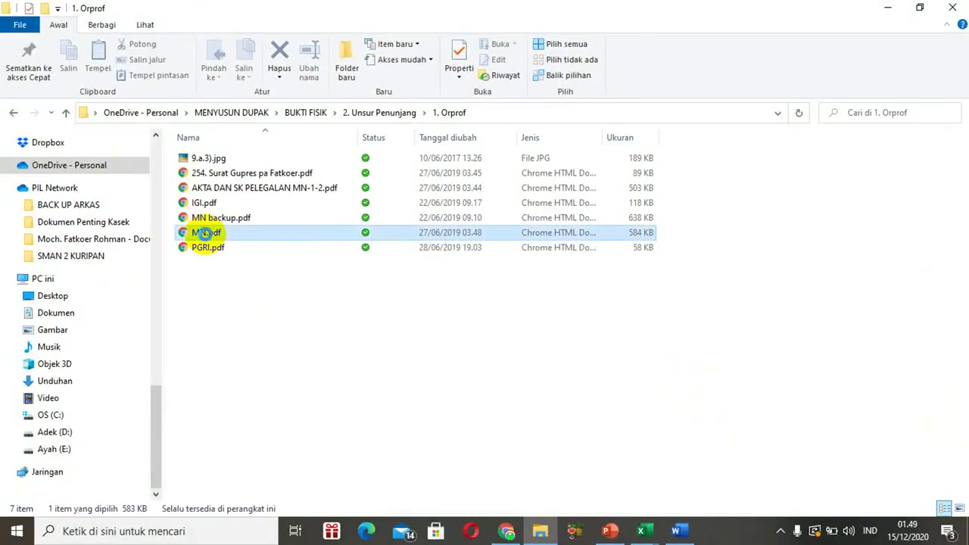
pyautogui.doubleClick(205, 233)
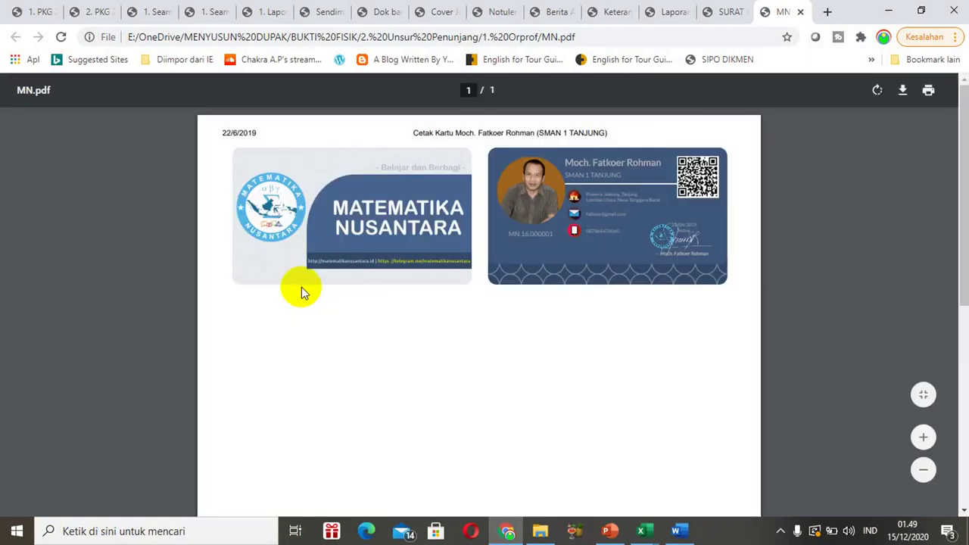
pyautogui.click(538, 528)
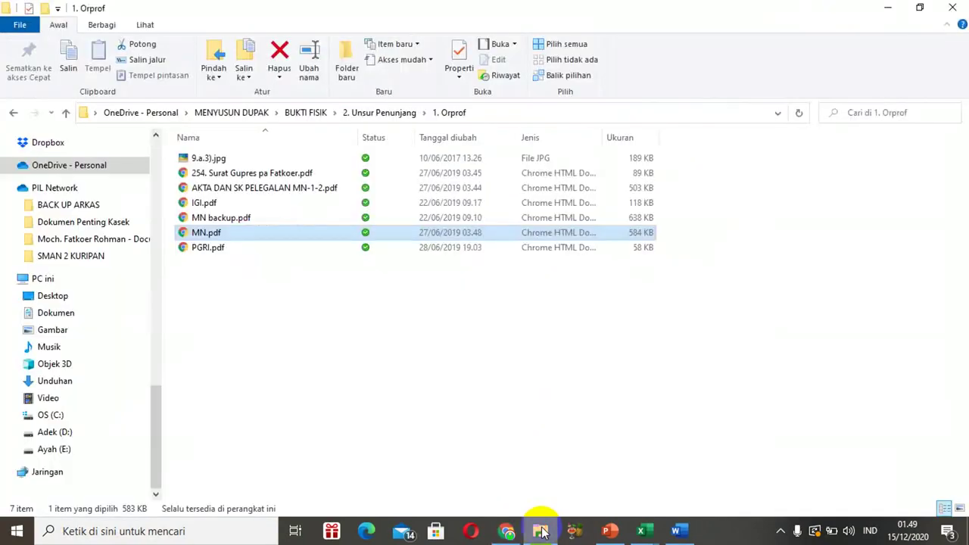
# - Open PGRI.pdf to view the PGRI membership card in Chrome, and return to File Explorer
pyautogui.click(210, 254)
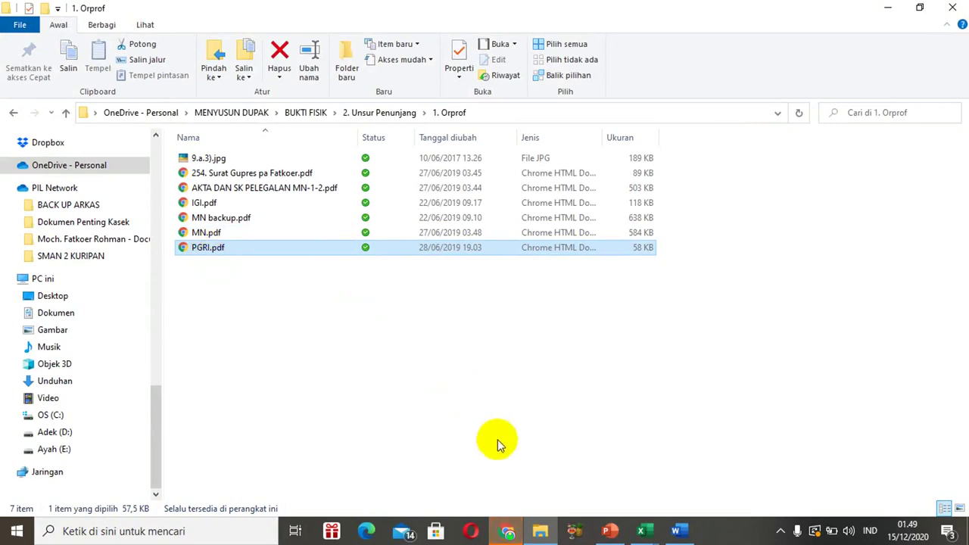
pyautogui.click(506, 528)
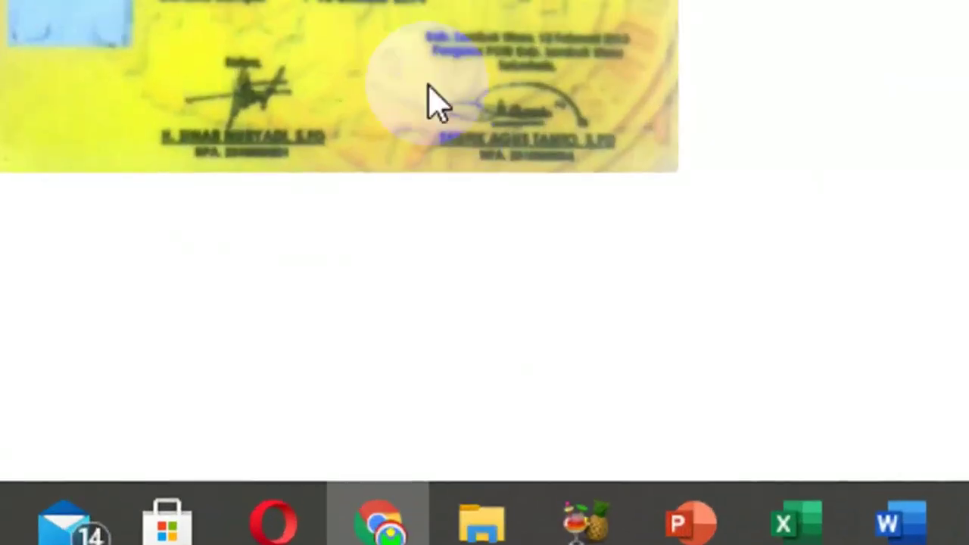
pyautogui.moveTo(511, 315); pyautogui.dragTo(508, 307)
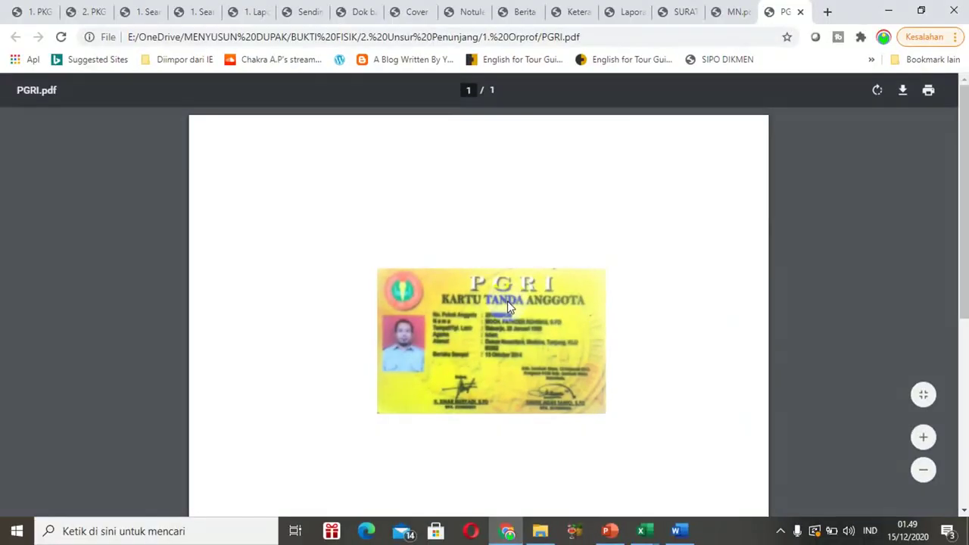
pyautogui.click(542, 531)
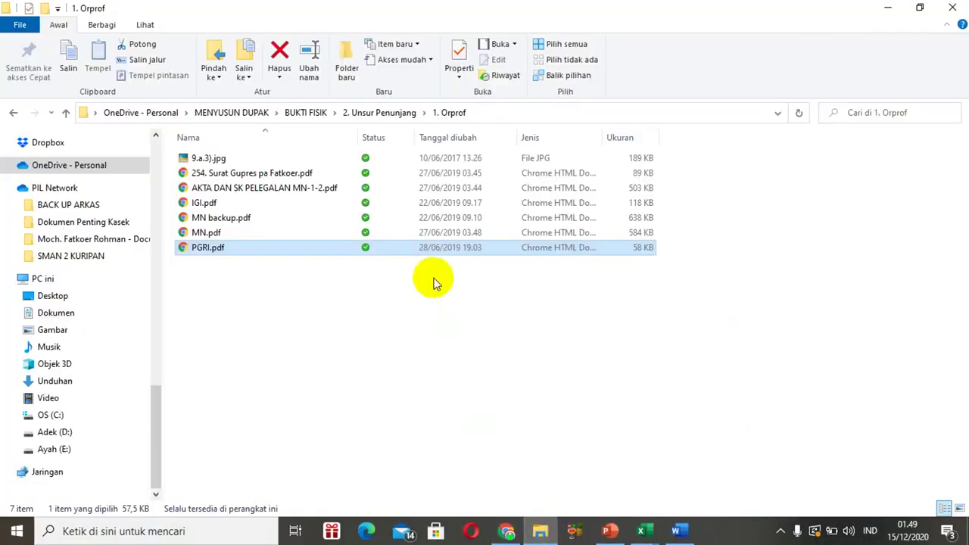
# - Go up to 2. Unsur Penunjang, open the 2. Penghargaan folder, and open Inobel.pdf in Chrome
pyautogui.click(394, 114)
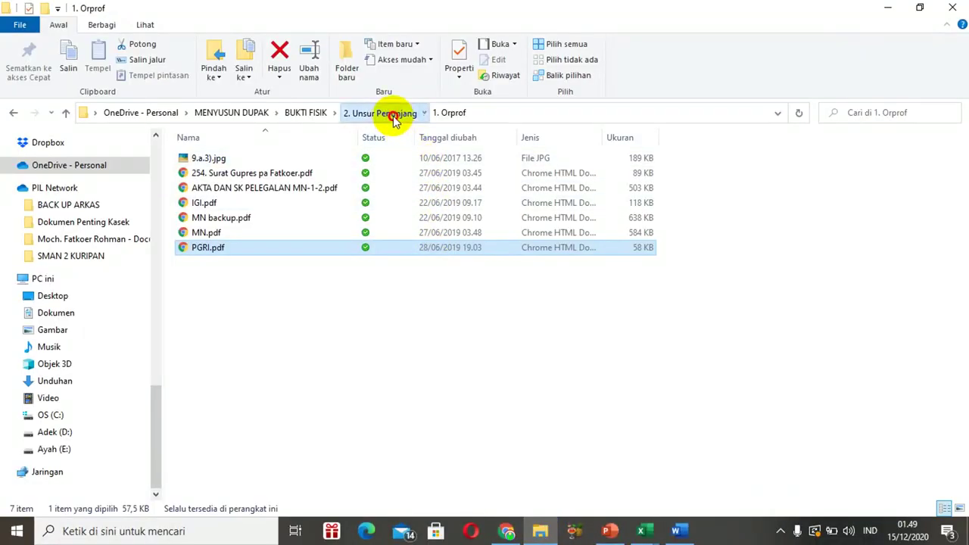
pyautogui.doubleClick(242, 174)
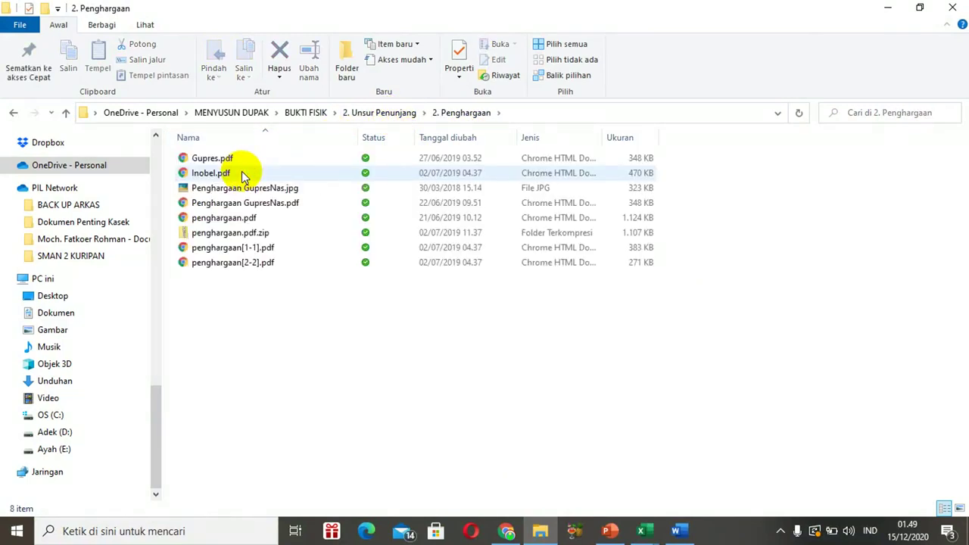
pyautogui.click(208, 159)
pyautogui.click(213, 172)
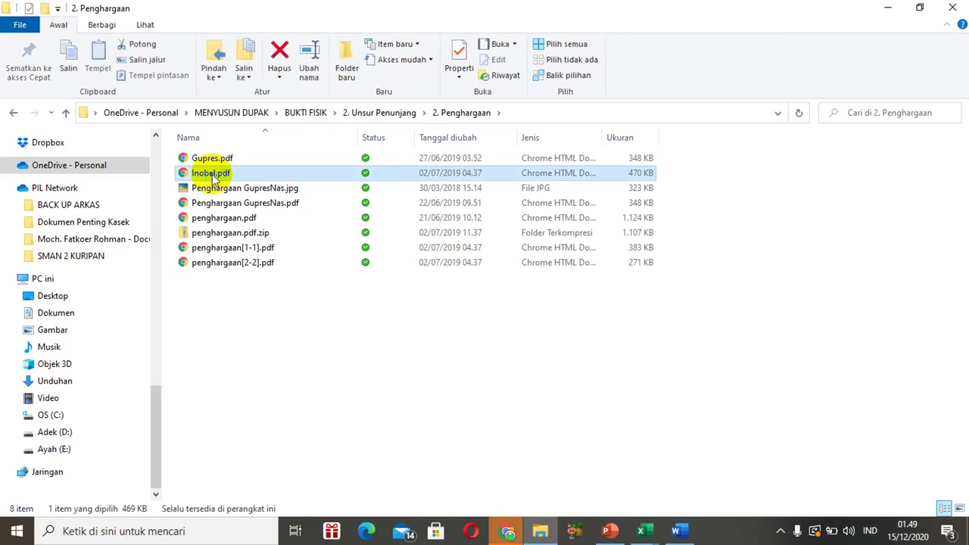
pyautogui.click(506, 530)
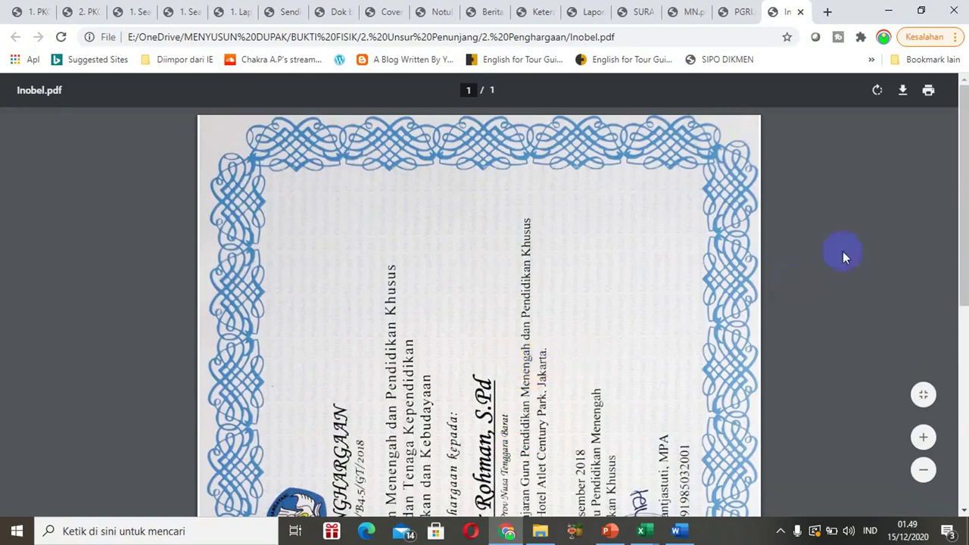
# - Rotate the Piagam Penghargaan certificate upright and read it down to the stamp and signature
pyautogui.moveTo(960, 147)
pyautogui.mouseDown()
pyautogui.moveTo(960, 278)
pyautogui.moveTo(960, 259)
pyautogui.mouseUp()
pyautogui.click(877, 93)
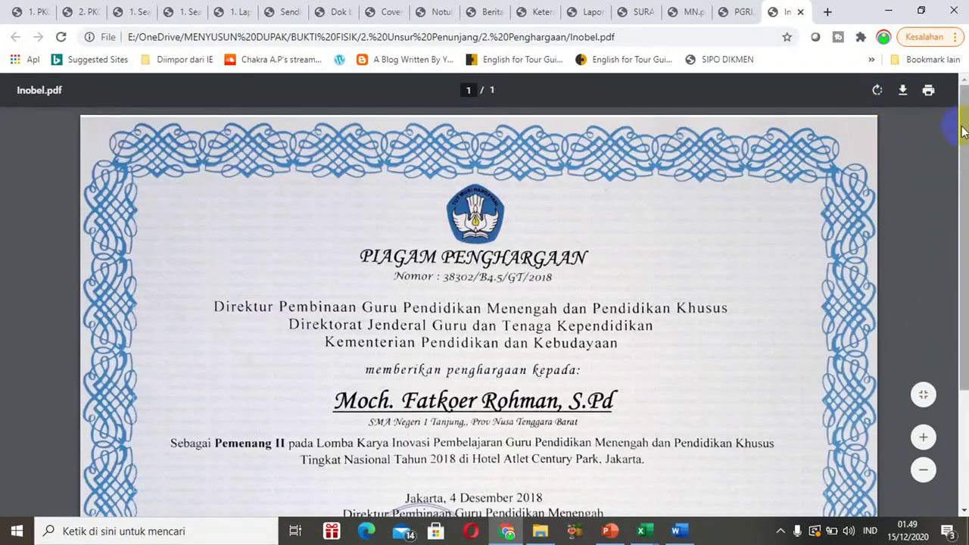
pyautogui.moveTo(965, 131); pyautogui.dragTo(966, 225)
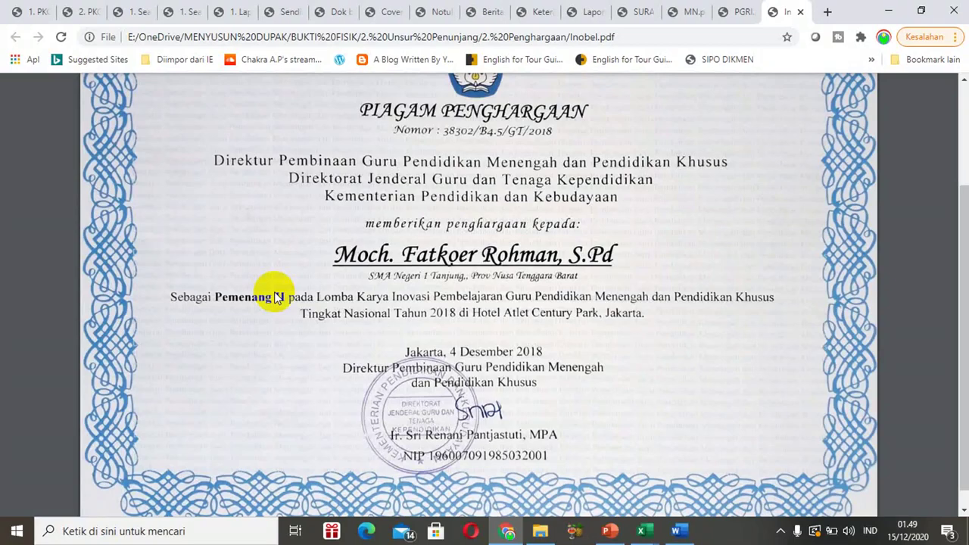
# - Switch back to File Explorer and go up to the BUKTI FISIK folder
pyautogui.click(541, 532)
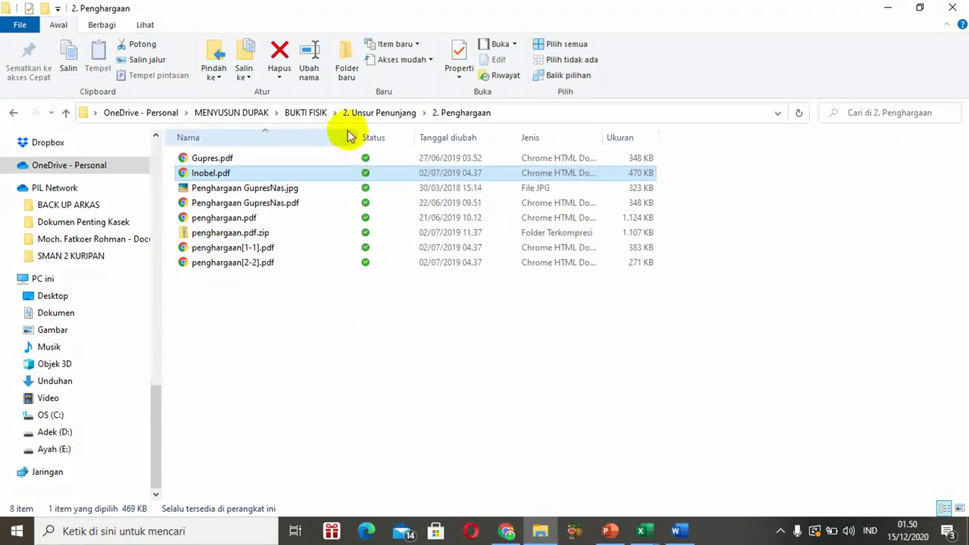
pyautogui.click(309, 113)
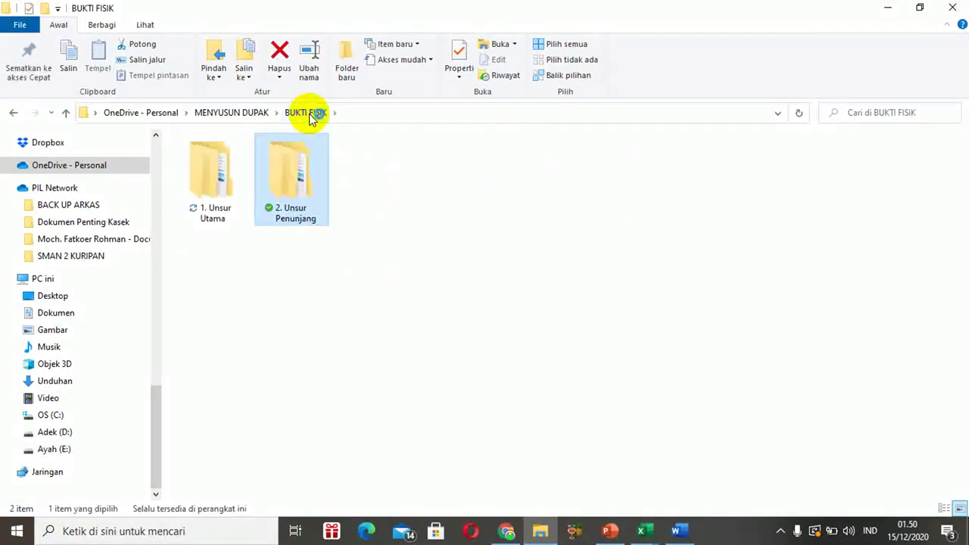